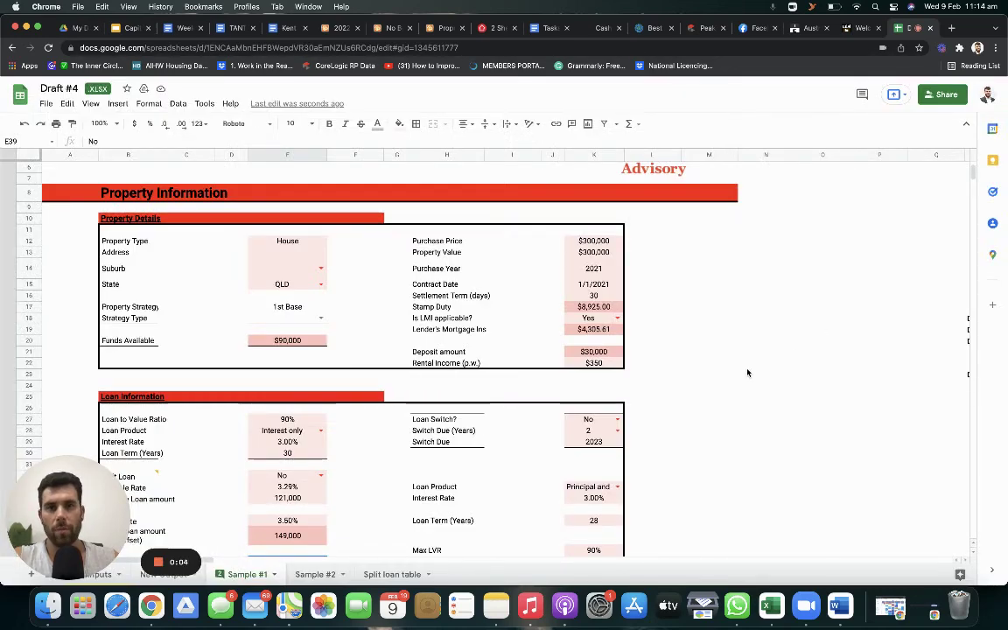
Review the inputs: $300,000 purchase price, 90% LVR and 3.00% interest rate.
{"action": "scroll", "coordinate": [719, 369], "scroll_direction": "up", "scroll_amount": 1}
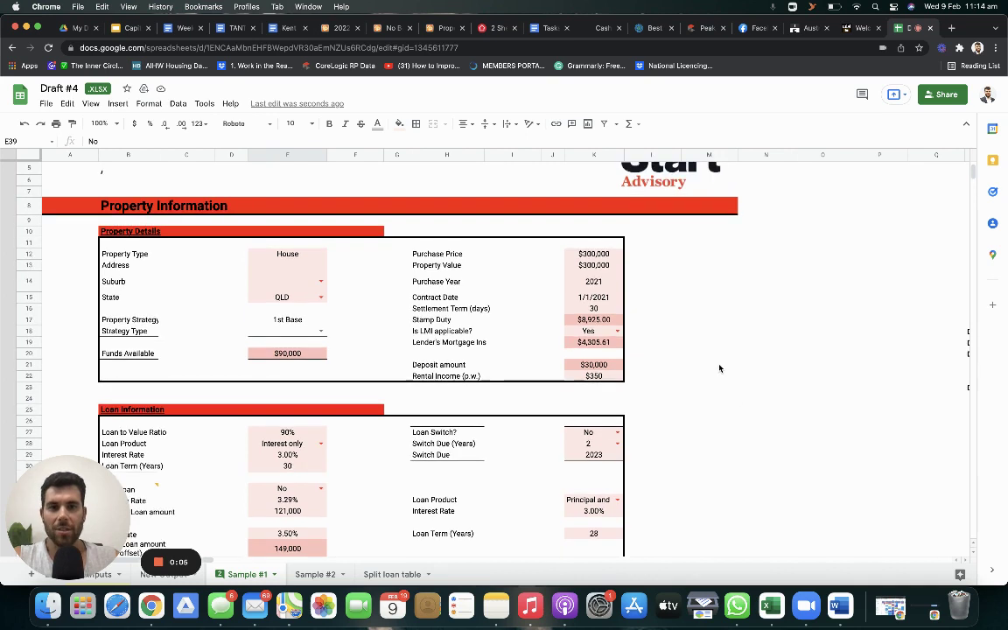
{"action": "scroll", "coordinate": [719, 369], "scroll_direction": "up", "scroll_amount": 4}
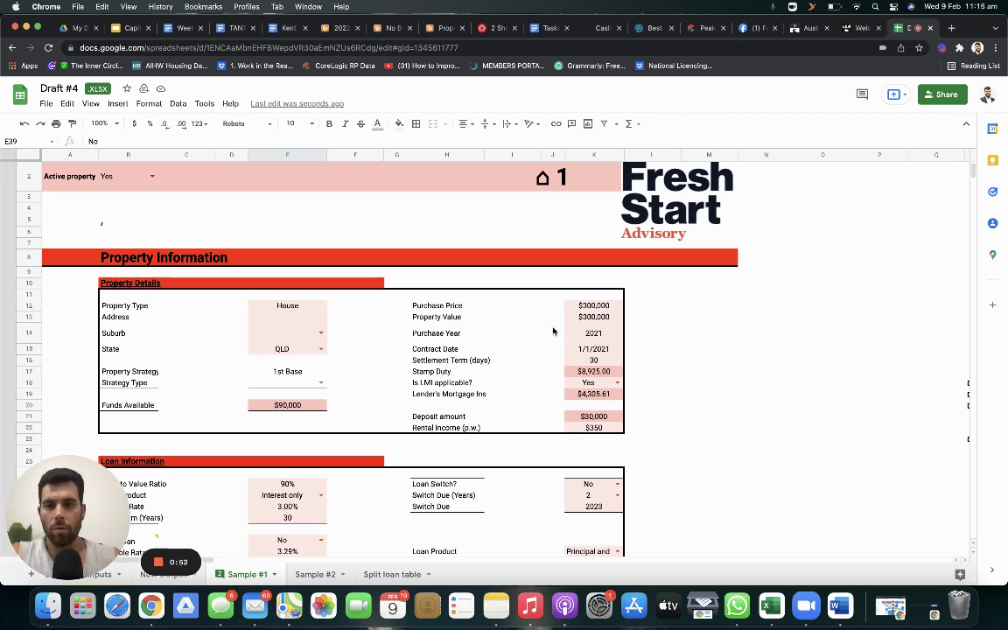
{"action": "scroll", "coordinate": [576, 277], "scroll_direction": "down", "scroll_amount": 2}
{"action": "left_click", "coordinate": [595, 277]}
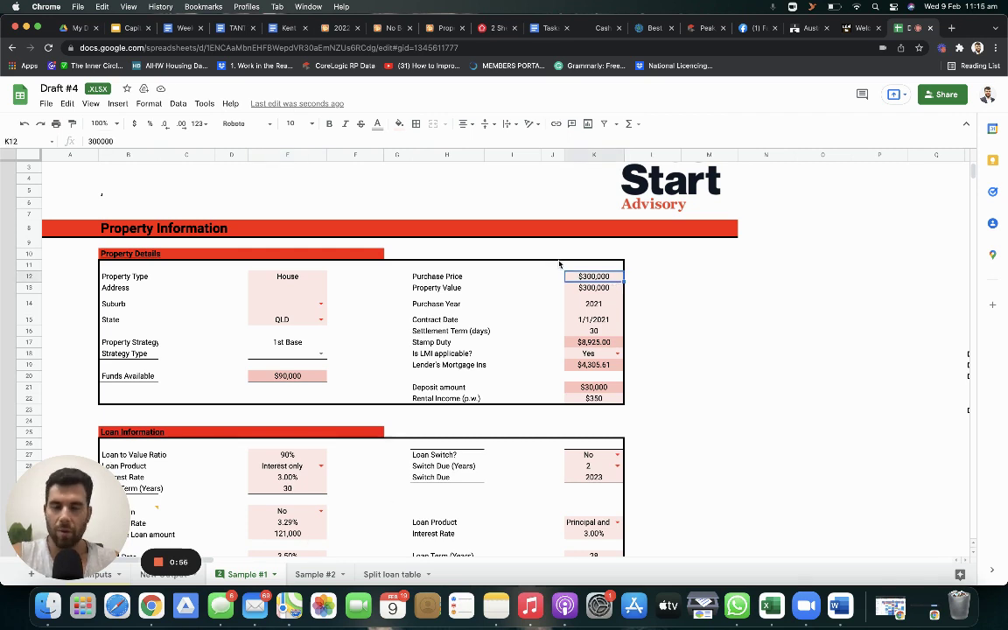
{"action": "left_click", "coordinate": [291, 458]}
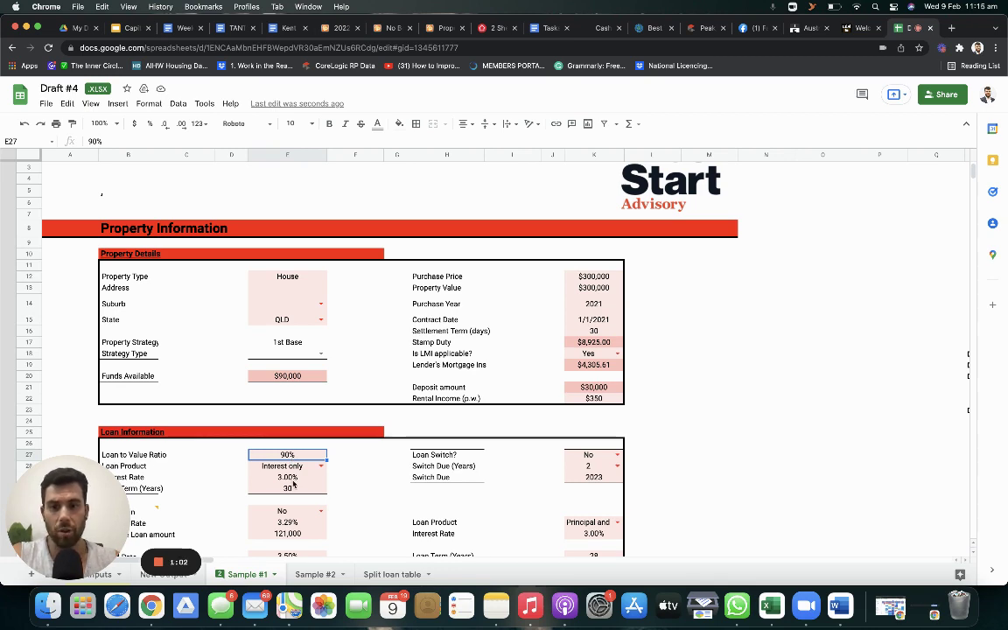
{"action": "left_click", "coordinate": [291, 477]}
Inspect the Key metrics gross rental yield and the $3,893 Cashflow formula in H128.
{"action": "scroll", "coordinate": [292, 478], "scroll_direction": "down", "scroll_amount": 6}
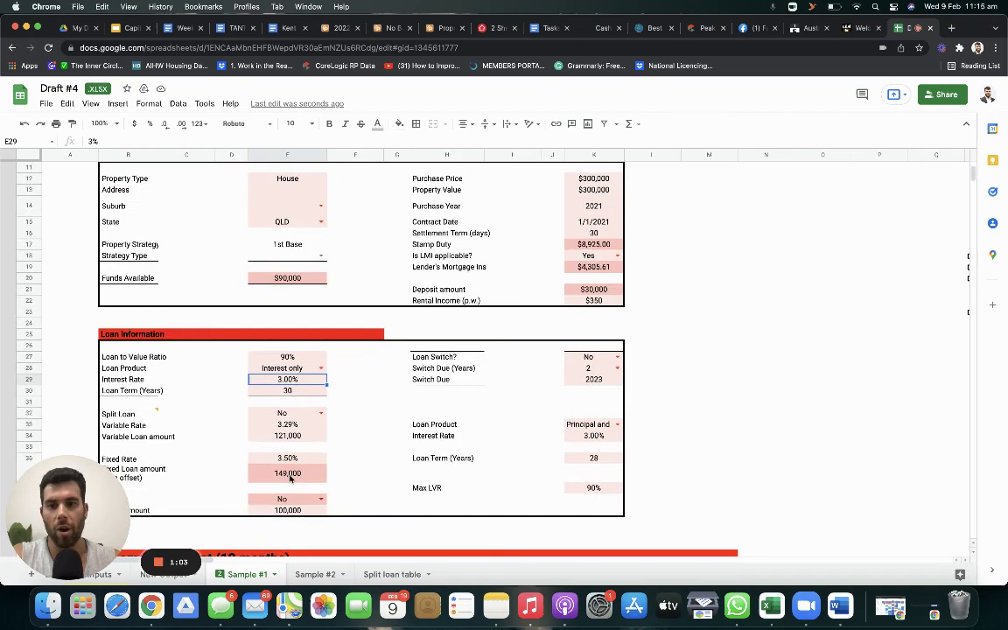
{"action": "scroll", "coordinate": [292, 479], "scroll_direction": "down", "scroll_amount": 12}
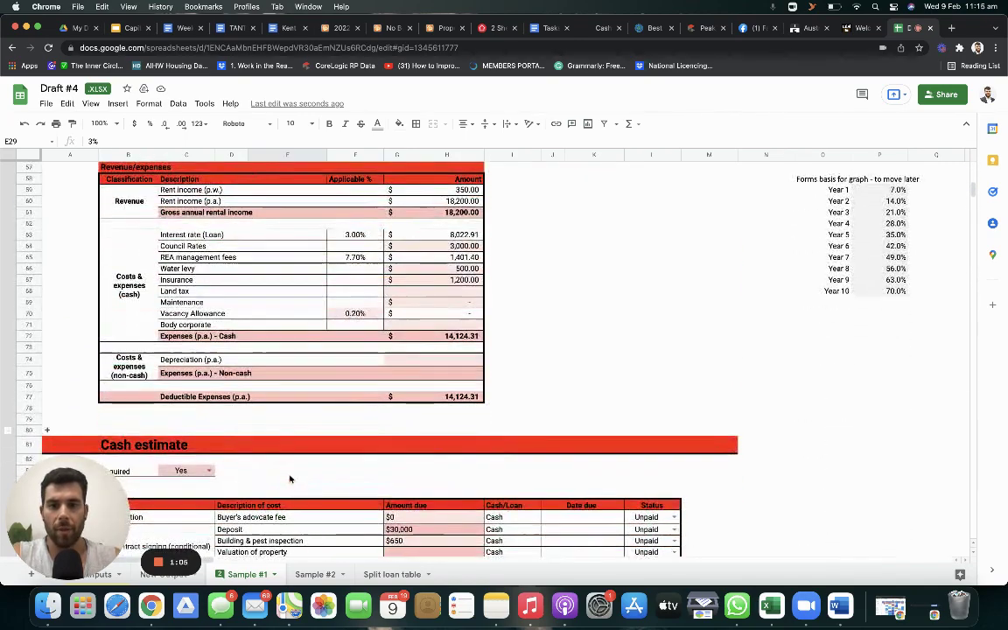
{"action": "scroll", "coordinate": [291, 478], "scroll_direction": "down", "scroll_amount": 5}
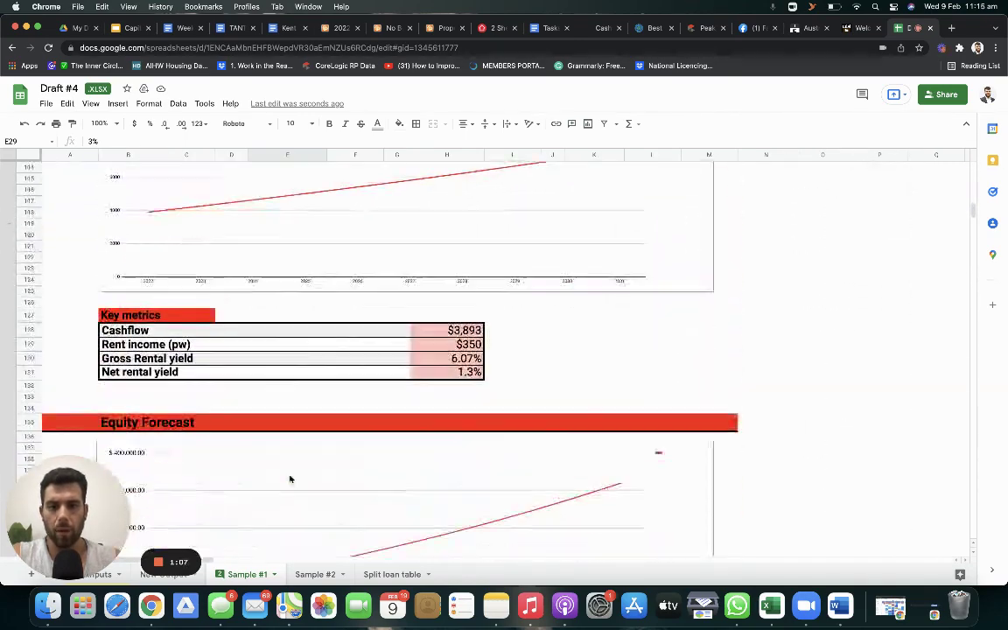
{"action": "left_click", "coordinate": [437, 359]}
{"action": "left_click", "coordinate": [471, 330]}
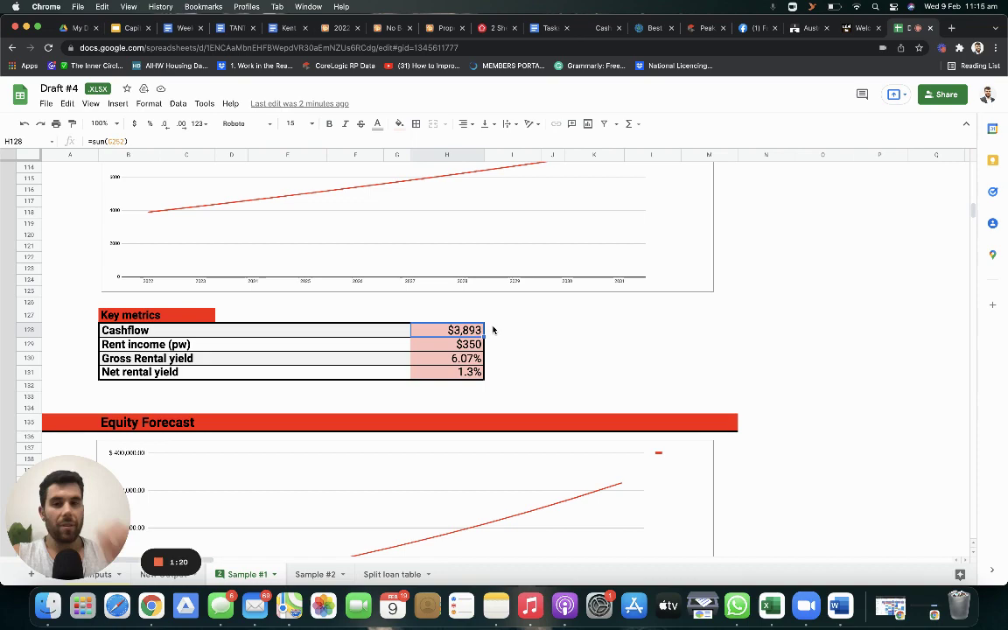
Change the loan interest rate to 4.00%.
{"action": "scroll", "coordinate": [492, 330], "scroll_direction": "up", "scroll_amount": 10}
{"action": "scroll", "coordinate": [493, 330], "scroll_direction": "up", "scroll_amount": 6}
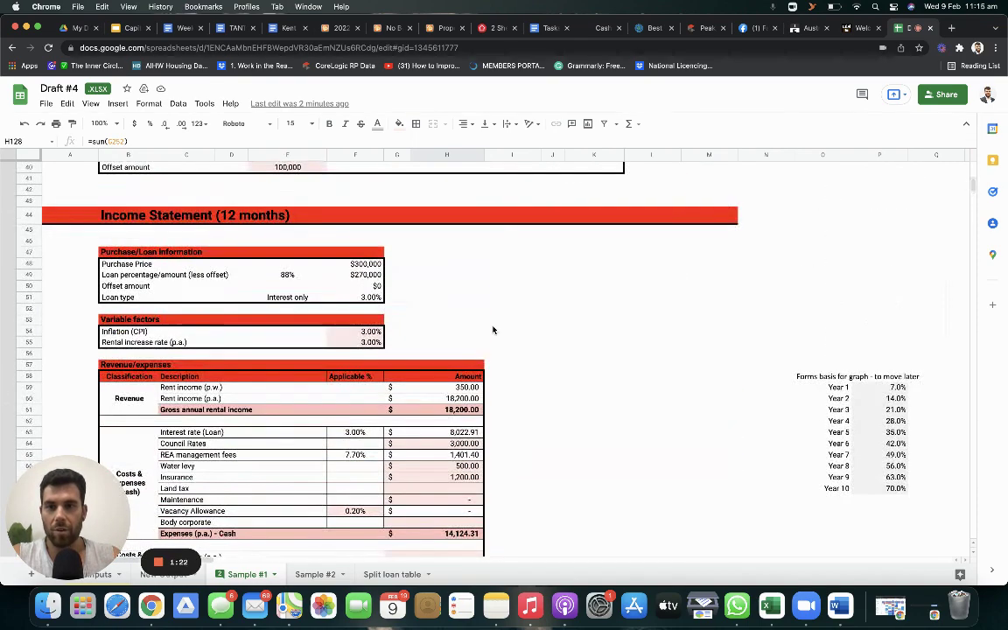
{"action": "left_click", "coordinate": [289, 205]}
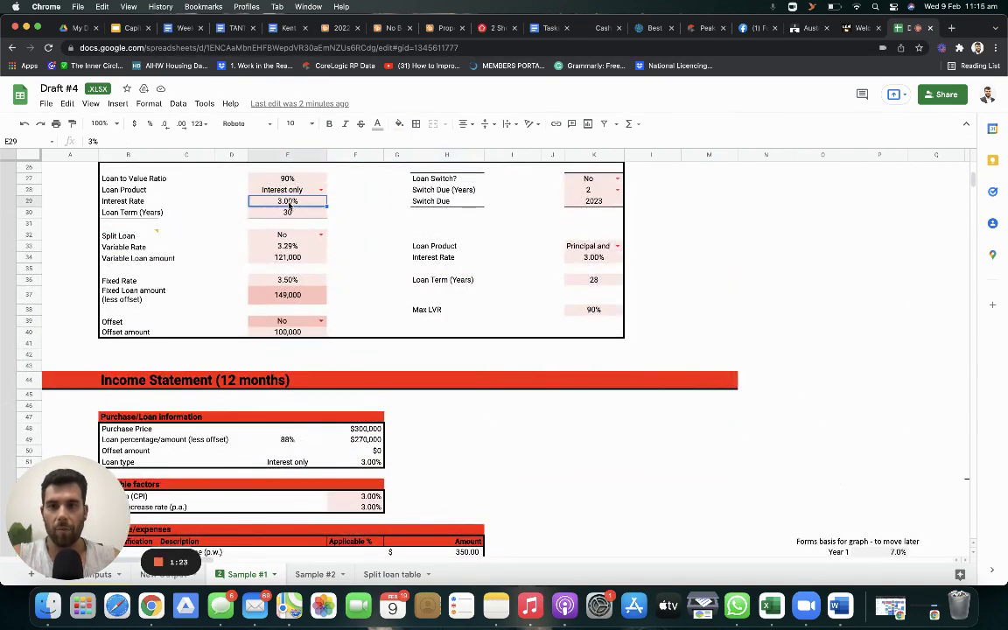
{"action": "type", "text": "4"}
{"action": "key", "text": "Return"}
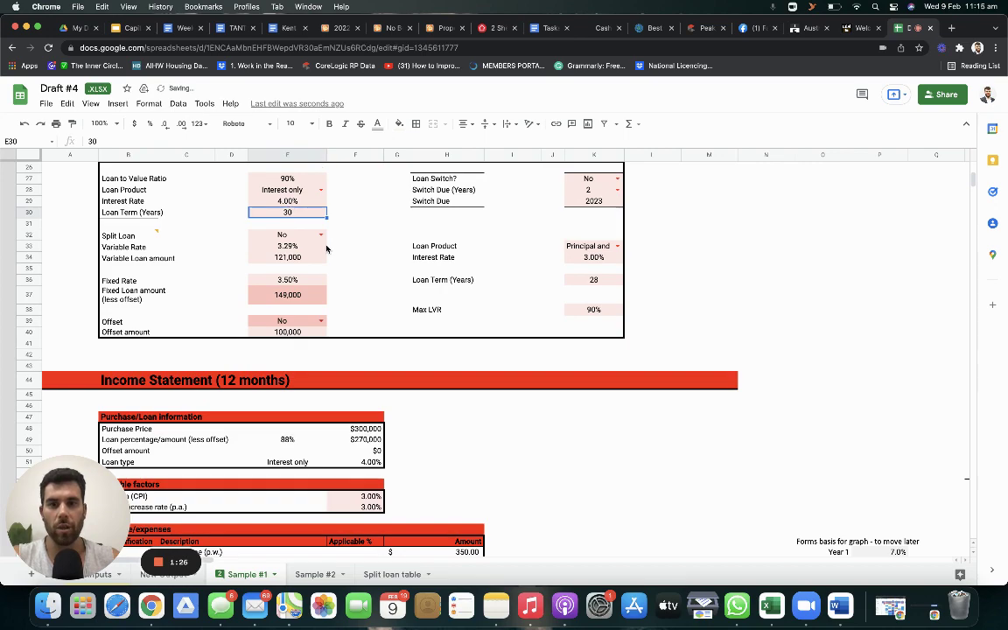
Check the Cashflow metric in H128, now reduced to $1,202.
{"action": "scroll", "coordinate": [326, 249], "scroll_direction": "down", "scroll_amount": 10}
{"action": "scroll", "coordinate": [326, 249], "scroll_direction": "down", "scroll_amount": 6}
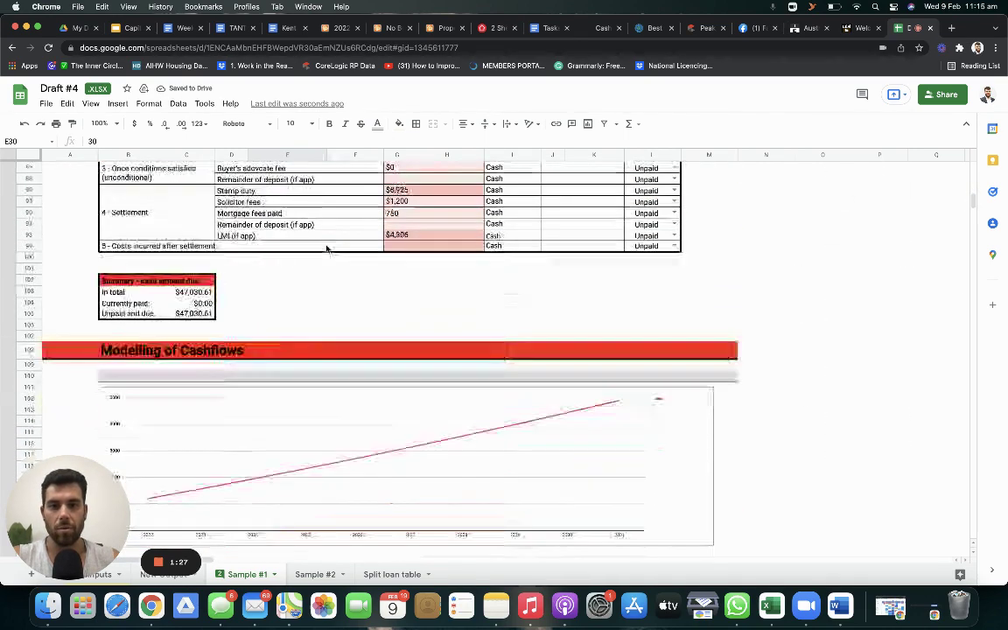
{"action": "left_click", "coordinate": [474, 319]}
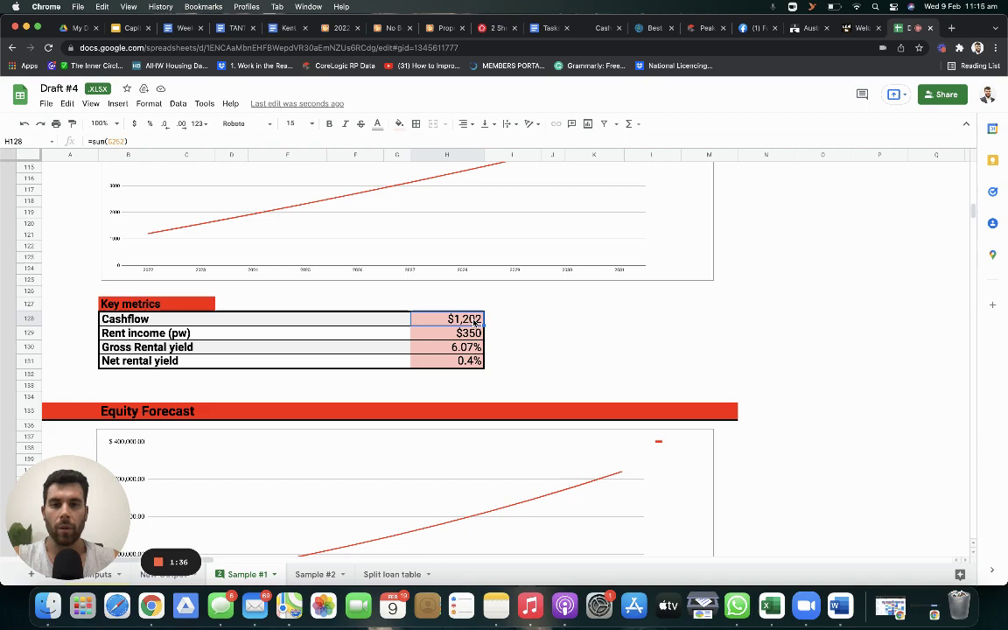
{"action": "scroll", "coordinate": [474, 323], "scroll_direction": "up", "scroll_amount": 15}
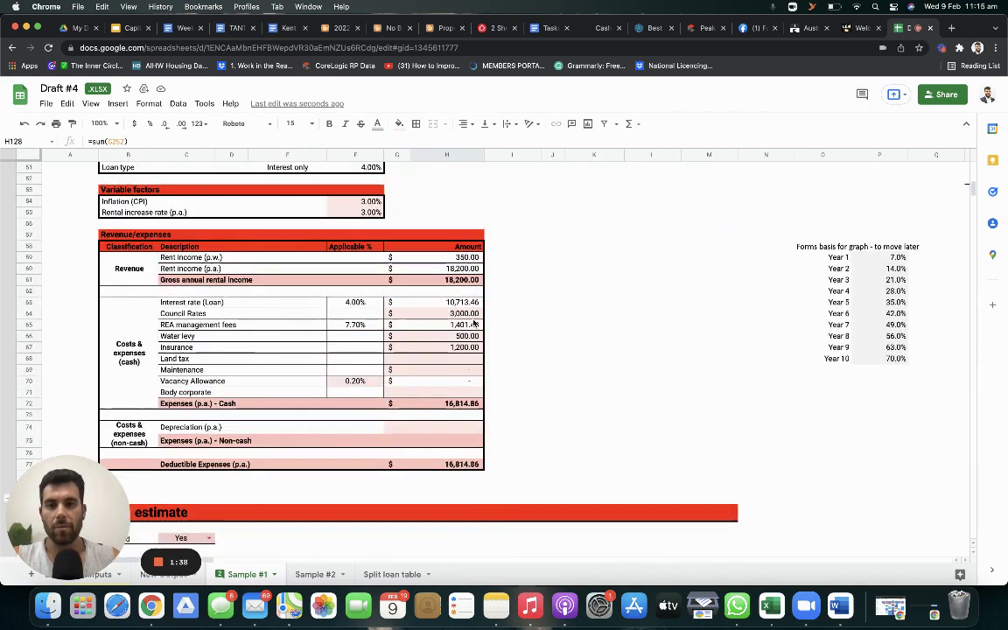
{"action": "scroll", "coordinate": [473, 322], "scroll_direction": "up", "scroll_amount": 5}
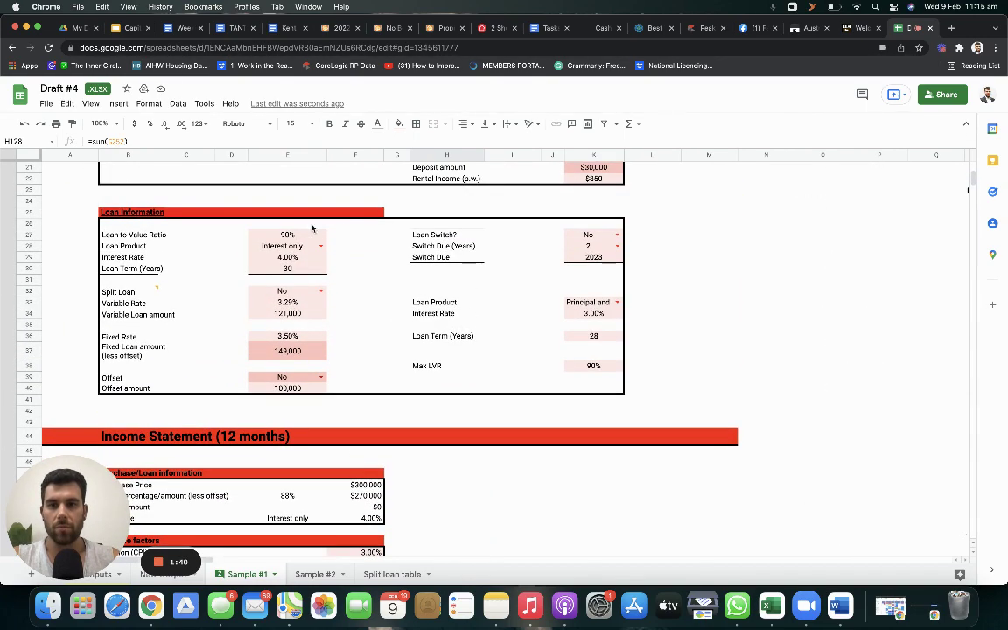
Enter a 5.00% interest rate and review the Key metrics, now showing -$1,494 cashflow.
{"action": "left_click", "coordinate": [294, 258]}
{"action": "type", "text": "5"}
{"action": "key", "text": "Return"}
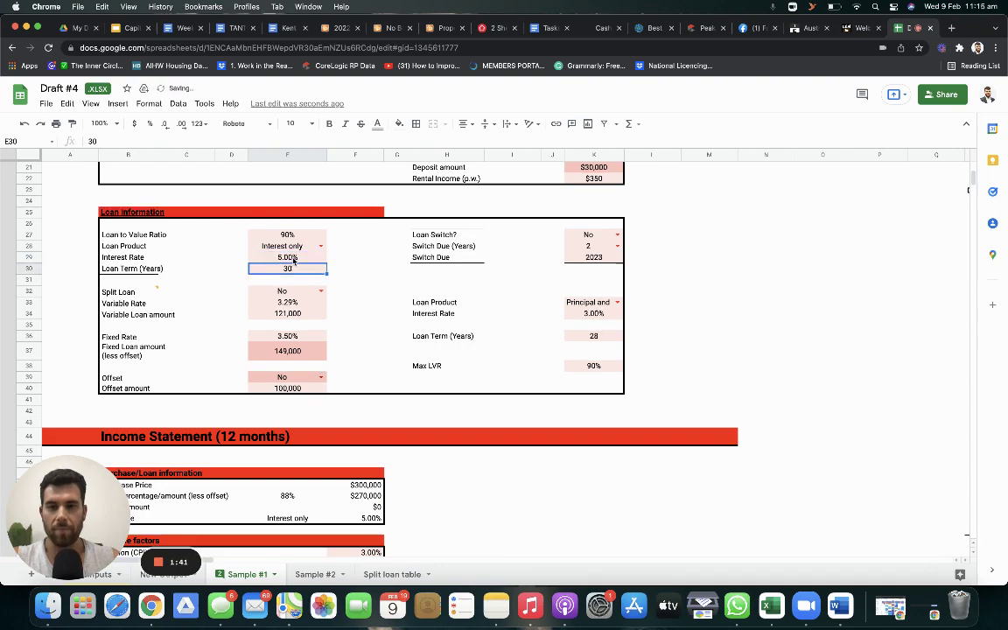
{"action": "scroll", "coordinate": [294, 260], "scroll_direction": "down", "scroll_amount": 18}
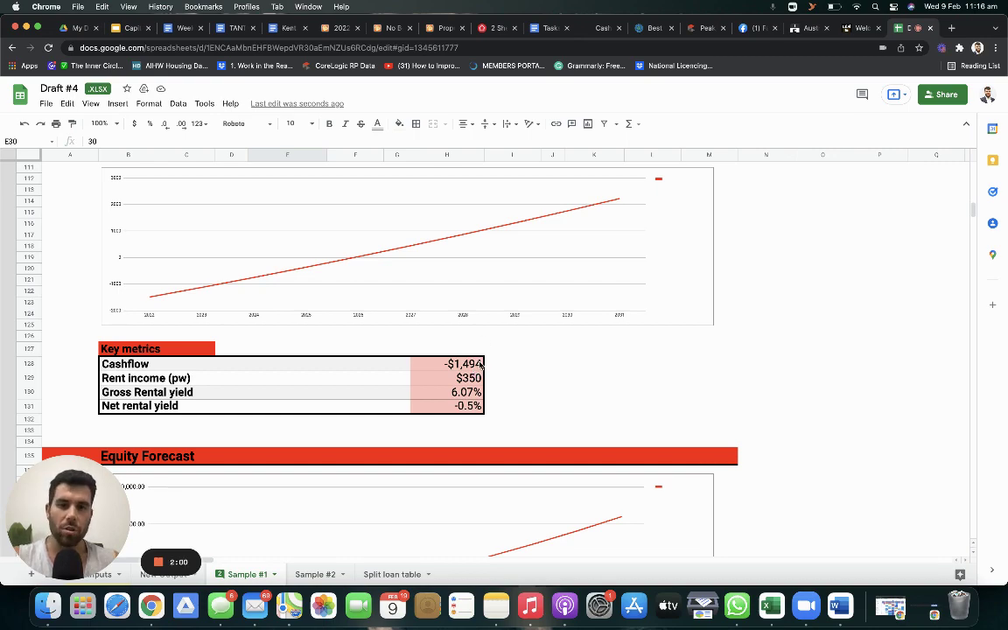
{"action": "scroll", "coordinate": [479, 364], "scroll_direction": "up", "scroll_amount": 20}
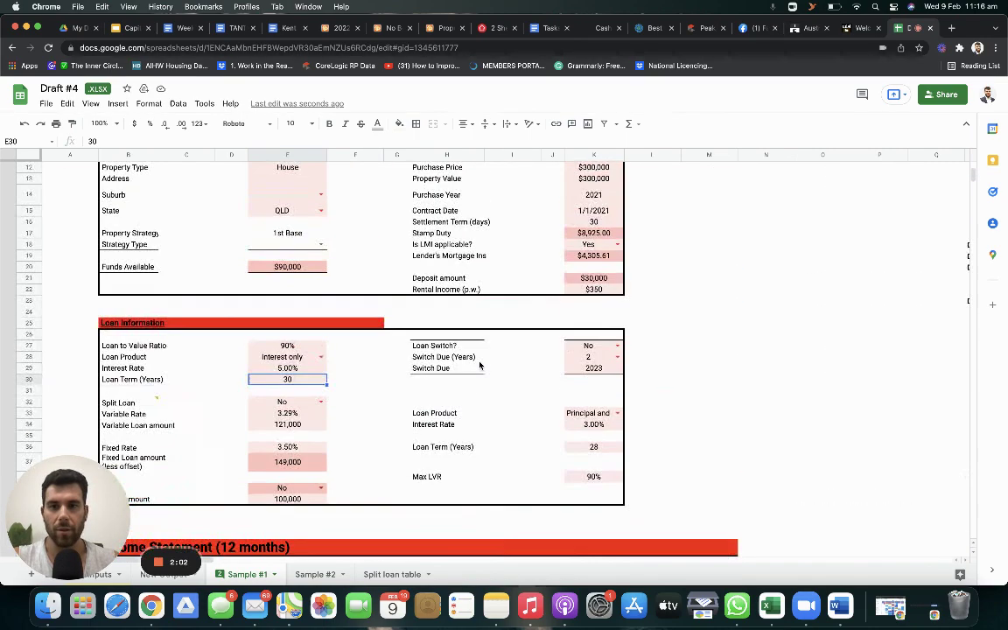
Reset the interest rate to 3.00% and choose Principal and Interest as the loan product.
{"action": "left_click", "coordinate": [290, 370]}
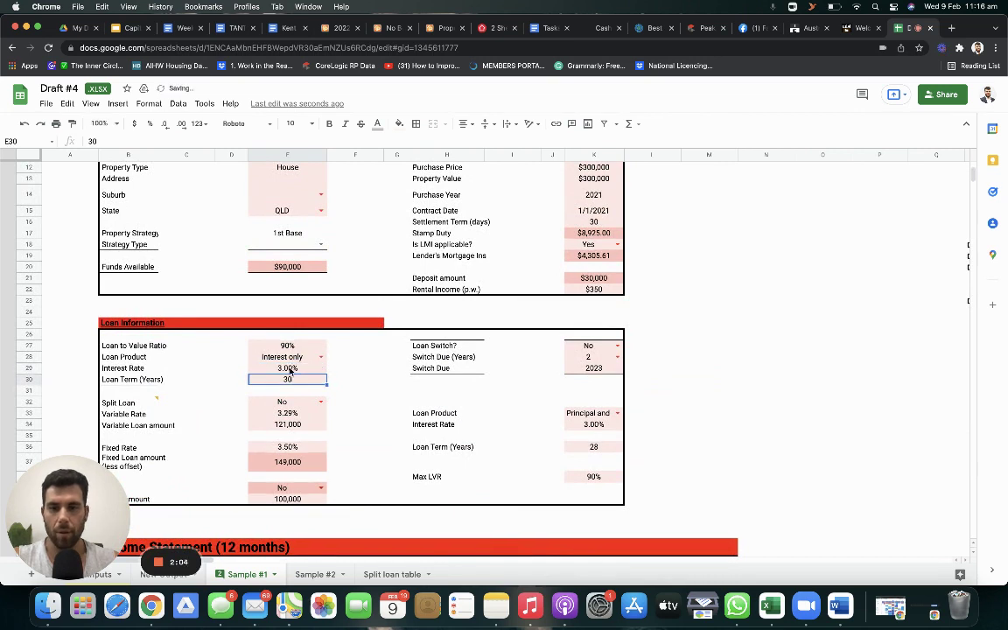
{"action": "left_click", "coordinate": [320, 357]}
{"action": "left_click", "coordinate": [287, 371]}
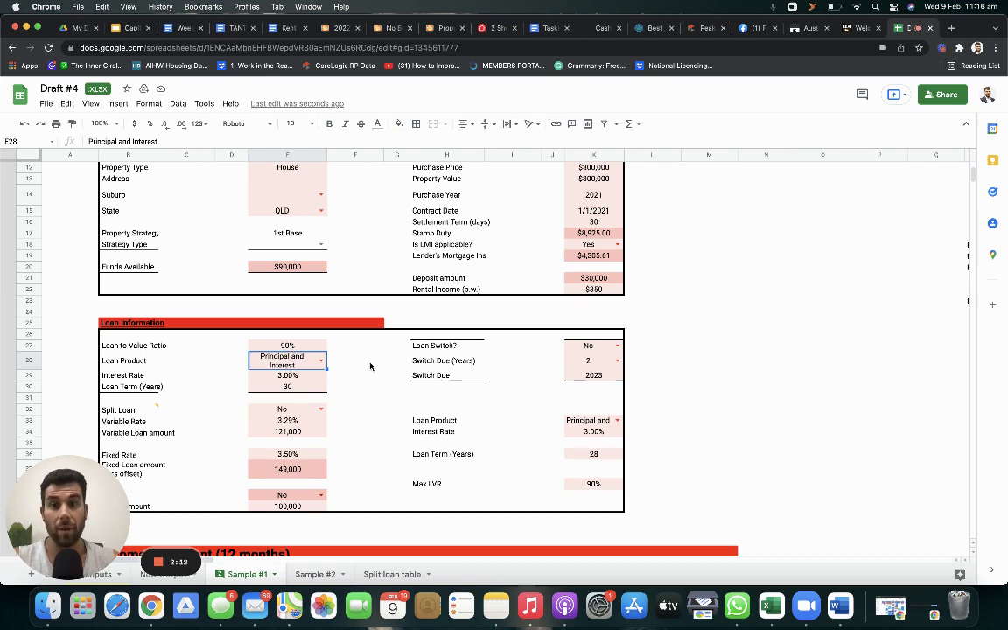
{"action": "scroll", "coordinate": [370, 366], "scroll_direction": "down", "scroll_amount": 15}
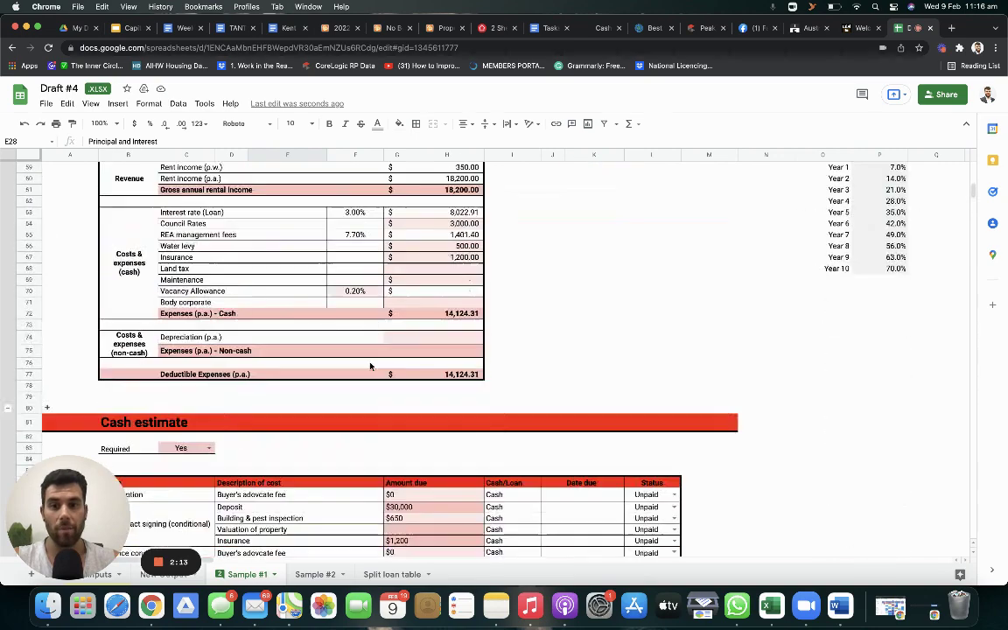
{"action": "scroll", "coordinate": [370, 365], "scroll_direction": "down", "scroll_amount": 5}
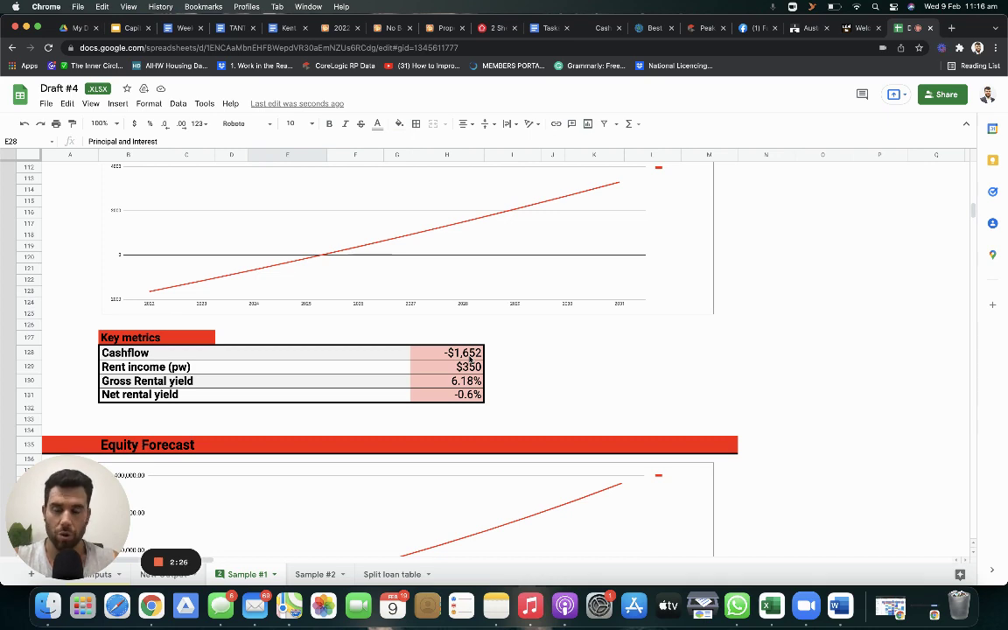
Step through the Net Cashflow row from the first year's -$1,652 to later years.
{"action": "scroll", "coordinate": [470, 357], "scroll_direction": "down", "scroll_amount": 15}
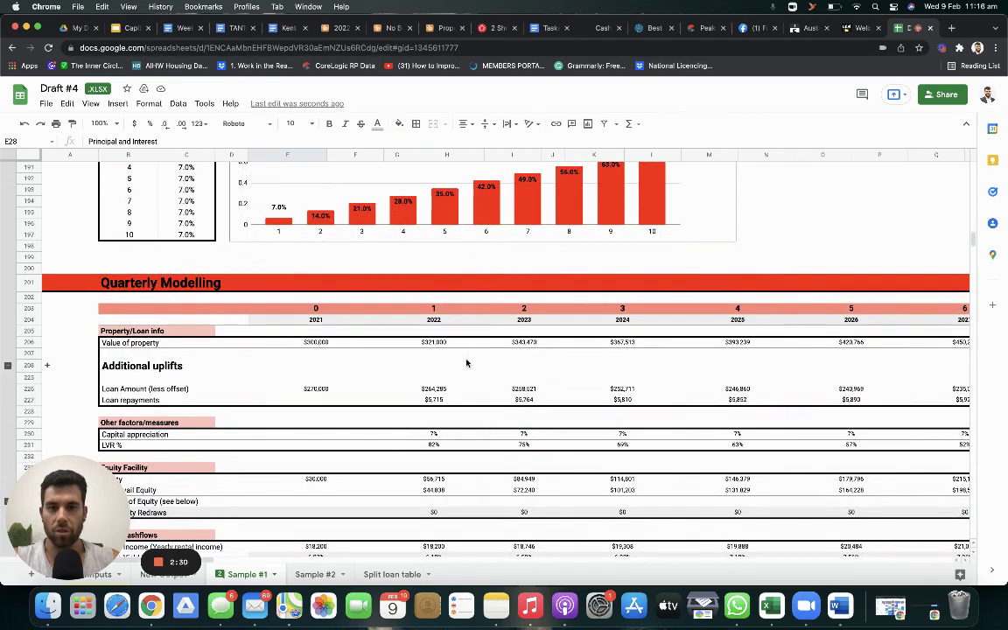
{"action": "scroll", "coordinate": [434, 401], "scroll_direction": "down", "scroll_amount": 5}
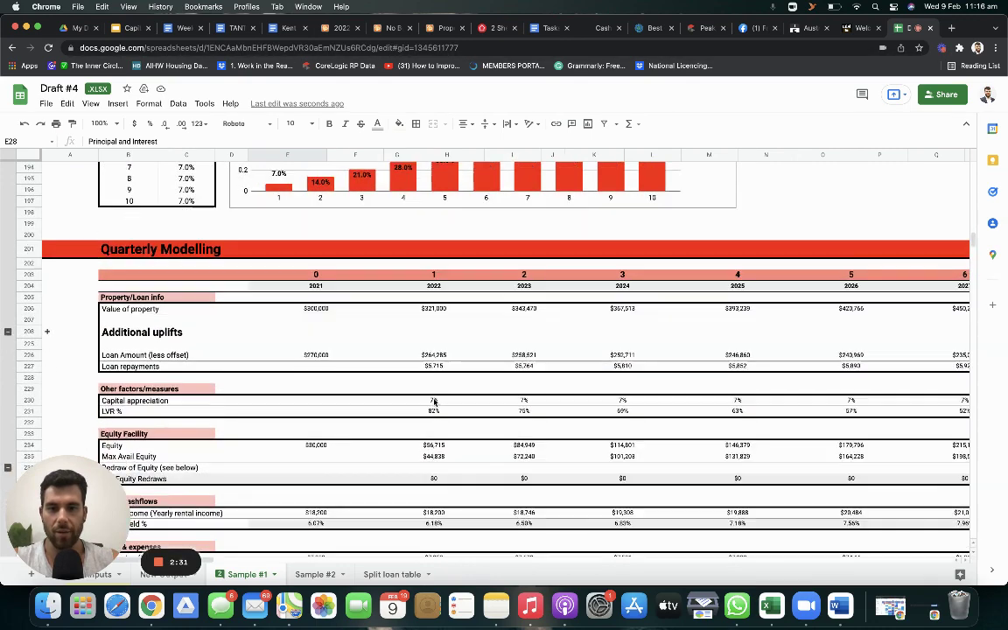
{"action": "left_click", "coordinate": [434, 452]}
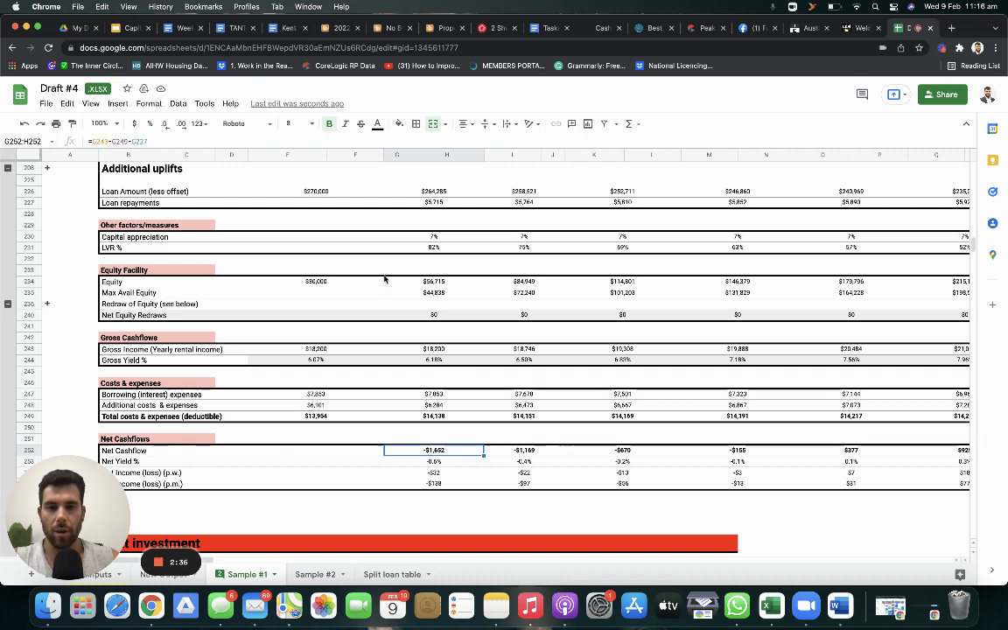
{"action": "key", "text": "Right"}
{"action": "key", "text": "Right"}
{"action": "key", "text": "Right"}
{"action": "key", "text": "Right"}
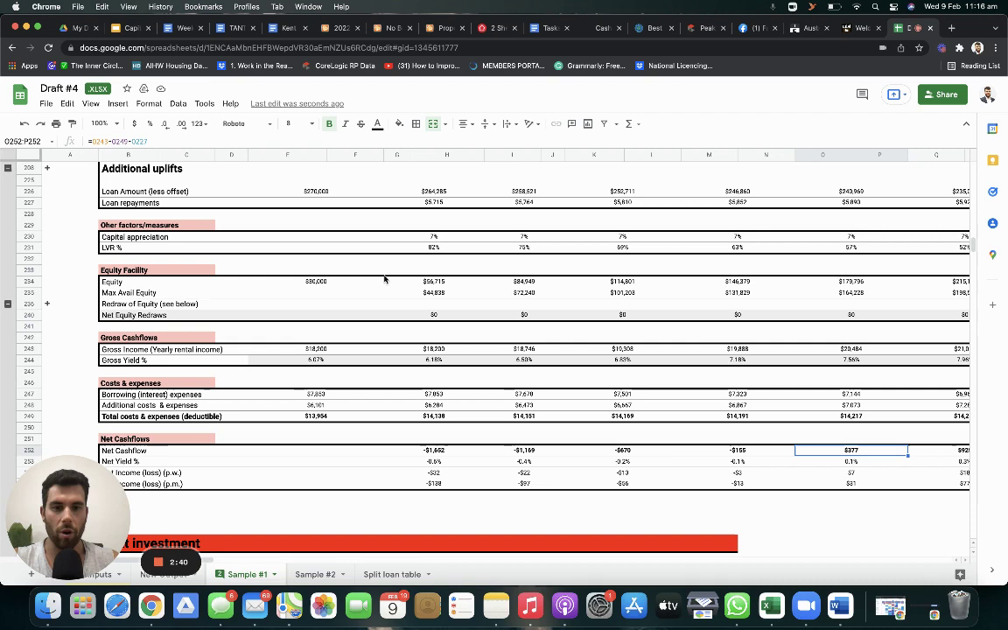
{"action": "key", "text": "Right"}
{"action": "key", "text": "Right"}
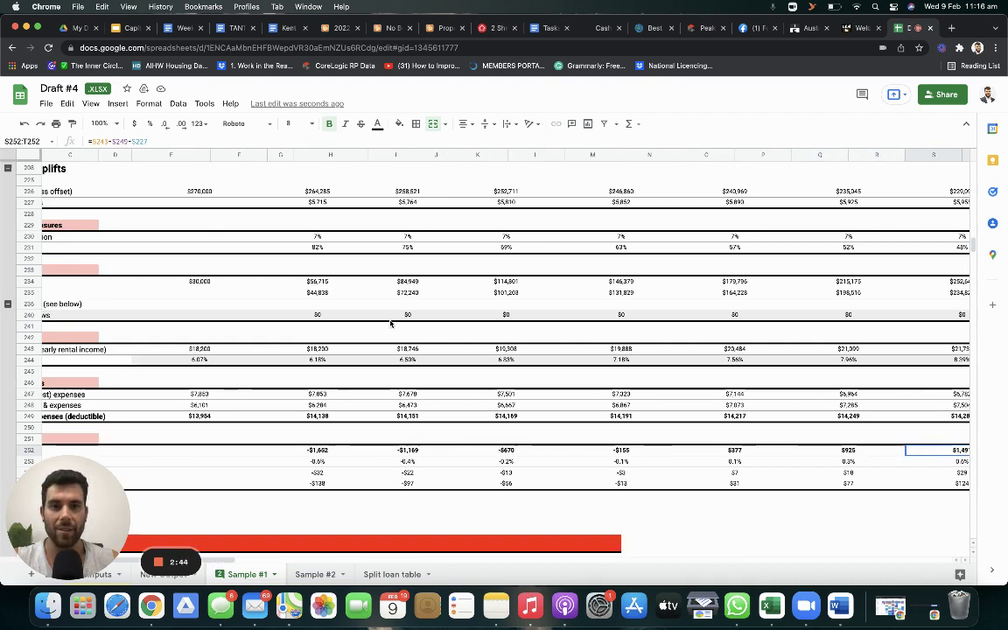
{"action": "scroll", "coordinate": [411, 333], "scroll_direction": "up", "scroll_amount": 5}
{"action": "scroll", "coordinate": [427, 355], "scroll_direction": "left", "scroll_amount": 3}
{"action": "scroll", "coordinate": [427, 358], "scroll_direction": "up", "scroll_amount": 15}
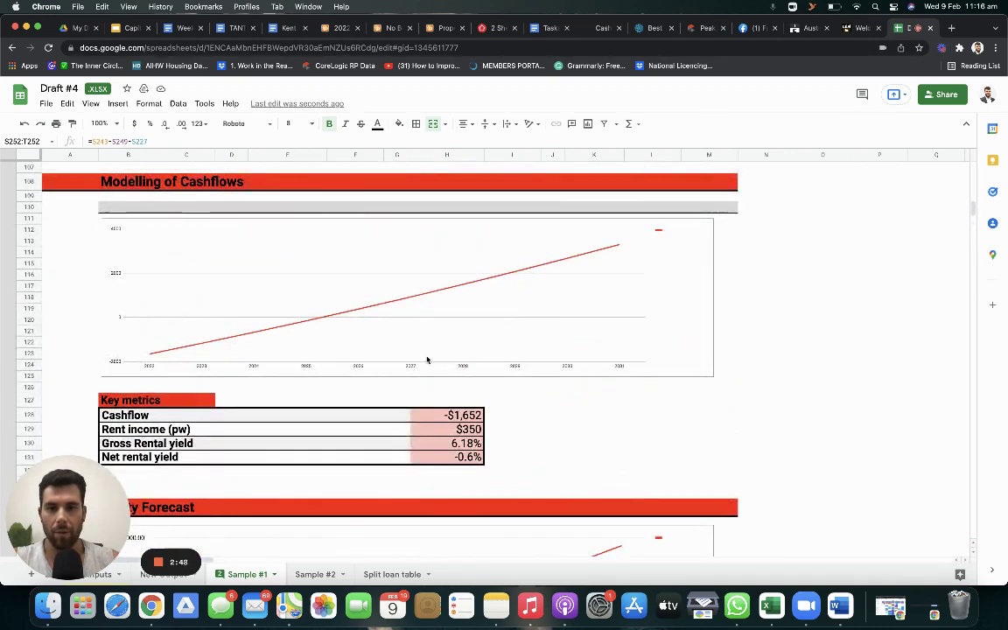
Enter 4.00% as the interest rate in E29.
{"action": "scroll", "coordinate": [427, 356], "scroll_direction": "up", "scroll_amount": 1}
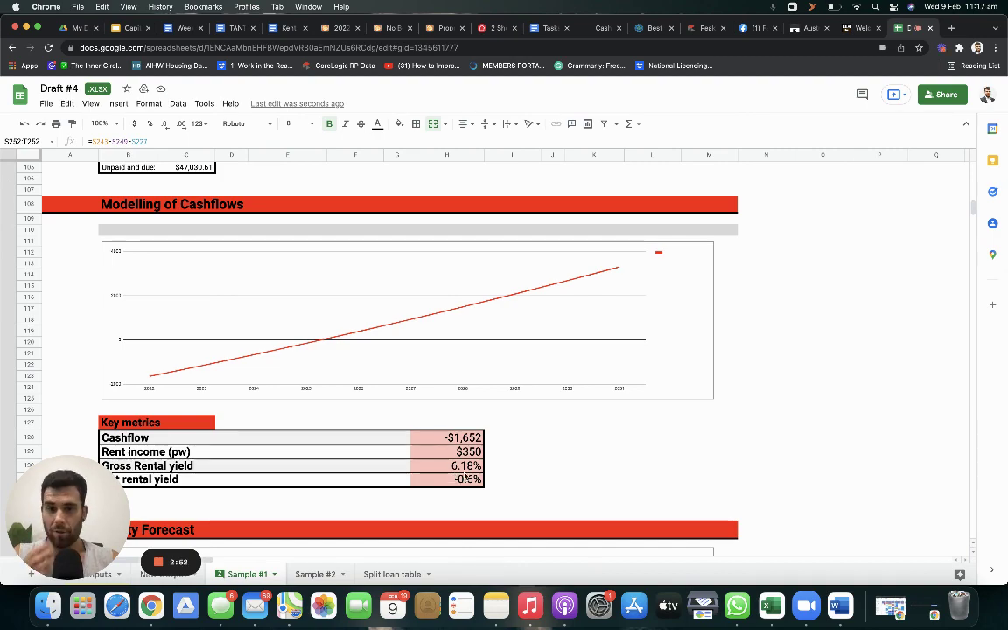
{"action": "scroll", "coordinate": [429, 419], "scroll_direction": "up", "scroll_amount": 10}
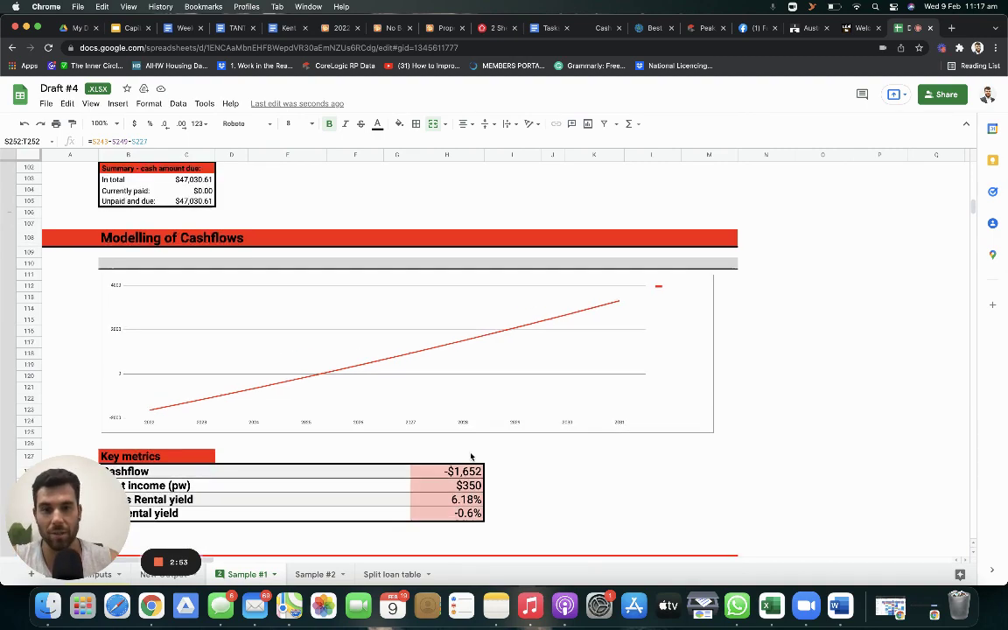
{"action": "scroll", "coordinate": [443, 444], "scroll_direction": "up", "scroll_amount": 5}
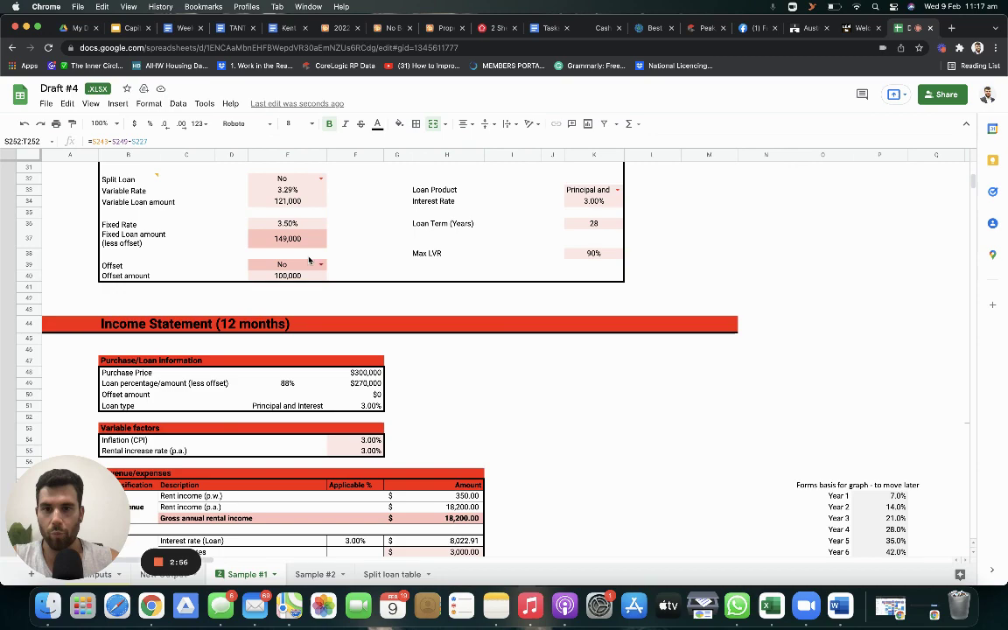
{"action": "scroll", "coordinate": [291, 391], "scroll_direction": "up", "scroll_amount": 2}
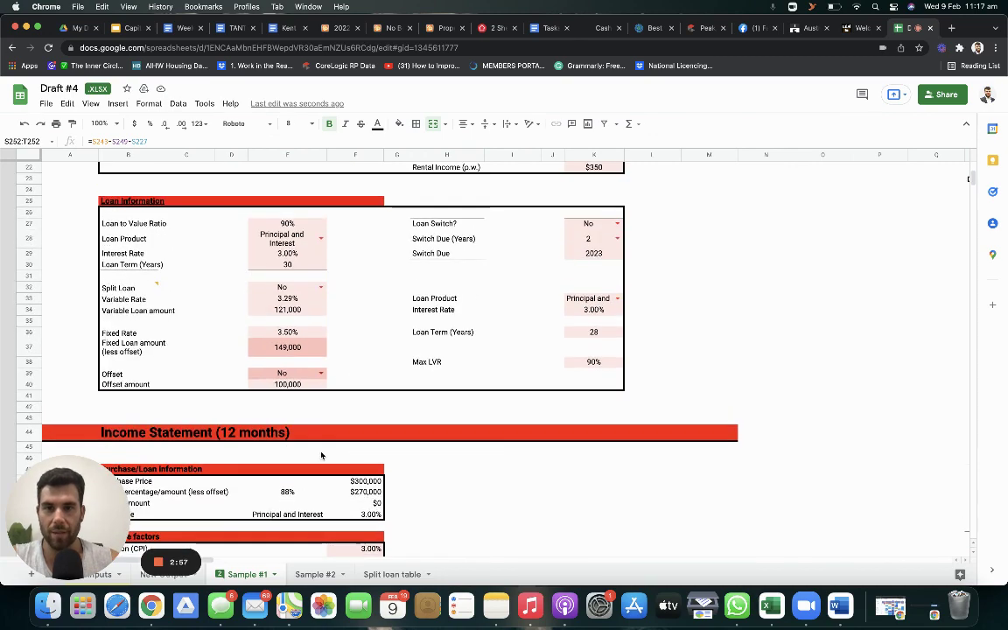
{"action": "left_click", "coordinate": [286, 252]}
{"action": "type", "text": "4"}
{"action": "key", "text": "Return"}
Inspect the Cashflow formula in H128, now showing -$3,448.
{"action": "scroll", "coordinate": [285, 257], "scroll_direction": "down", "scroll_amount": 10}
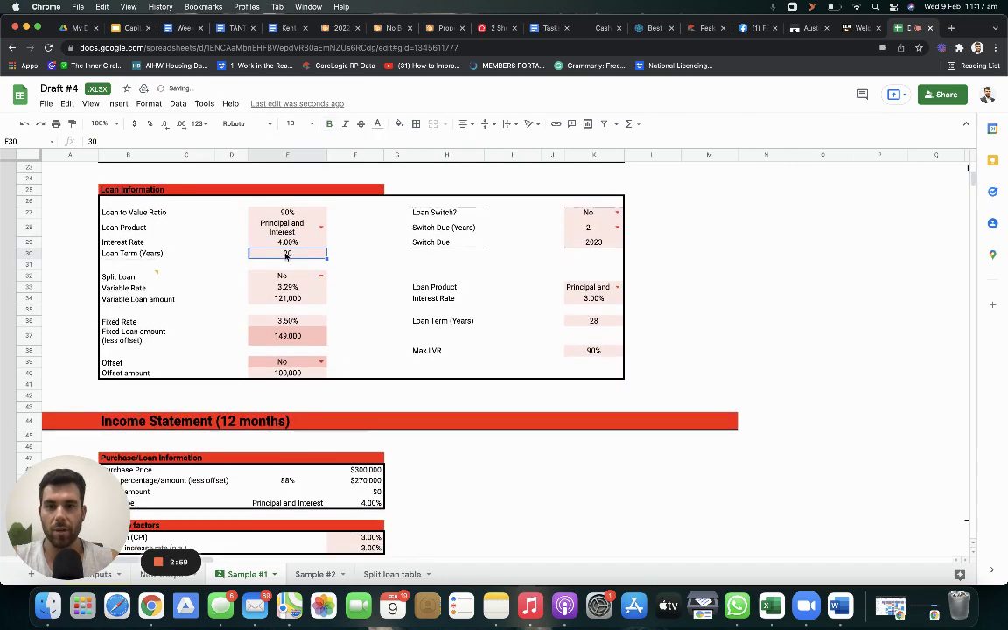
{"action": "scroll", "coordinate": [285, 256], "scroll_direction": "down", "scroll_amount": 10}
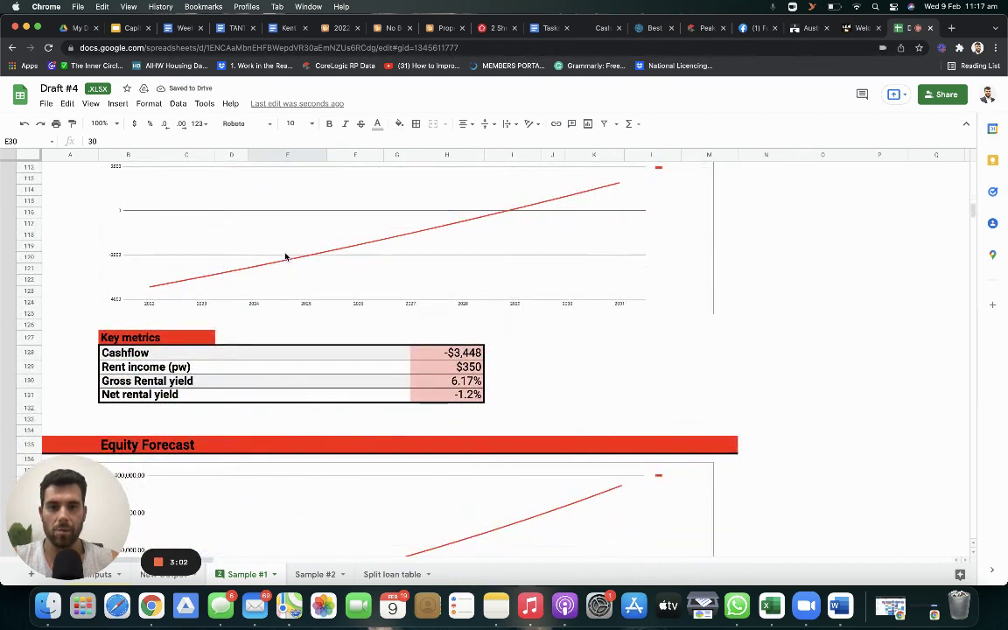
{"action": "left_click", "coordinate": [473, 352]}
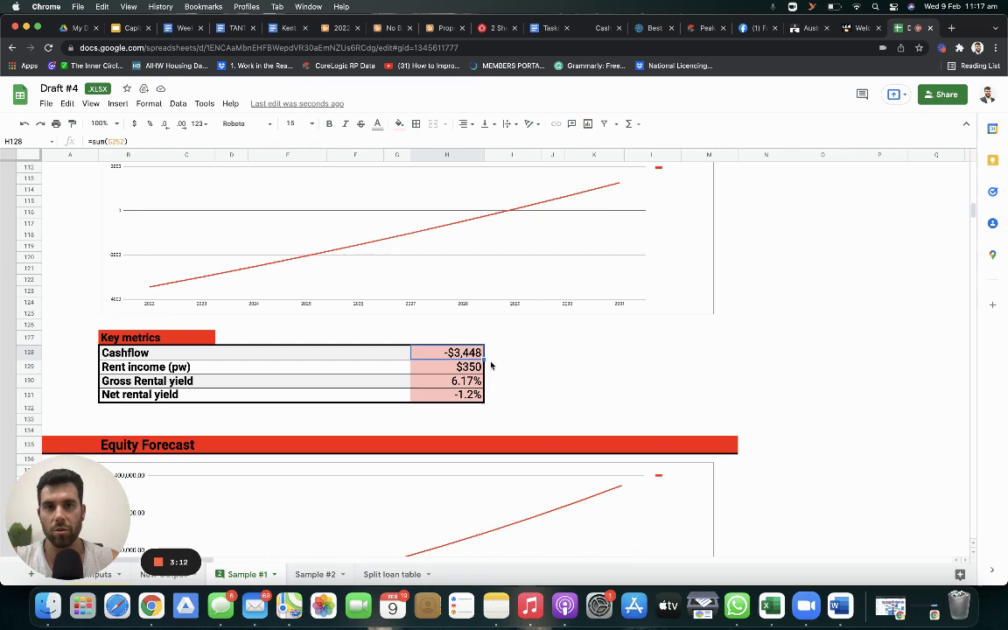
{"action": "scroll", "coordinate": [491, 365], "scroll_direction": "up", "scroll_amount": 20}
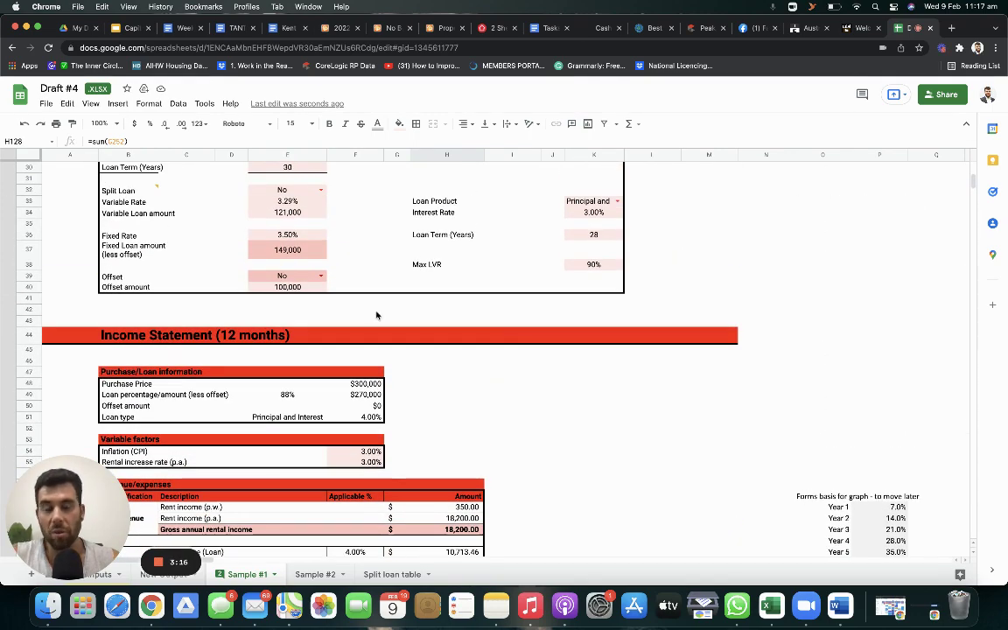
{"action": "scroll", "coordinate": [376, 315], "scroll_direction": "up", "scroll_amount": 4}
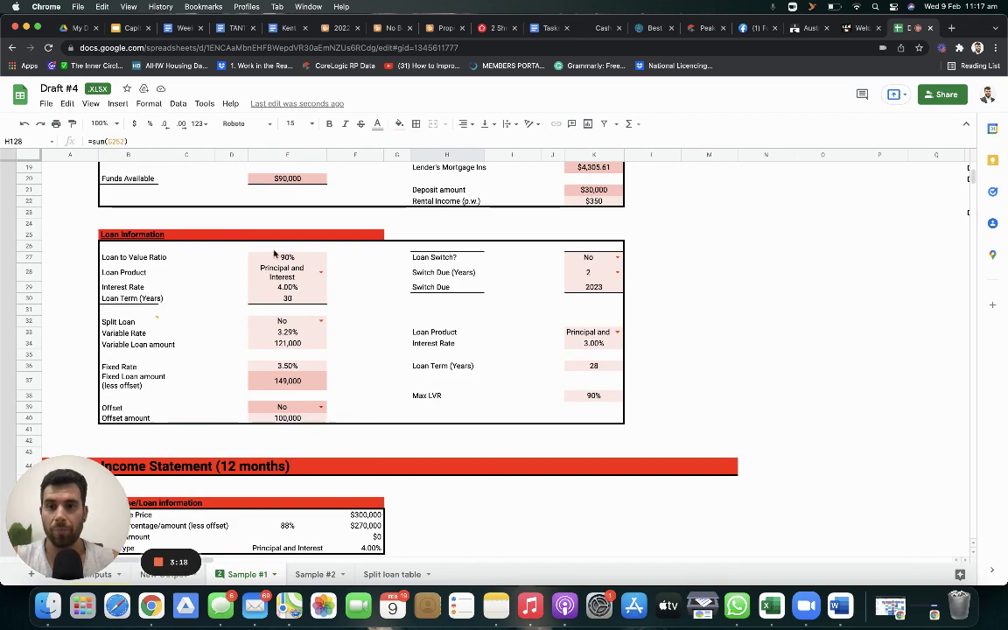
Set the interest rate to 5.00% and review Key metrics: -$5,367 cashflow, -1.8% net yield.
{"action": "left_click", "coordinate": [292, 287]}
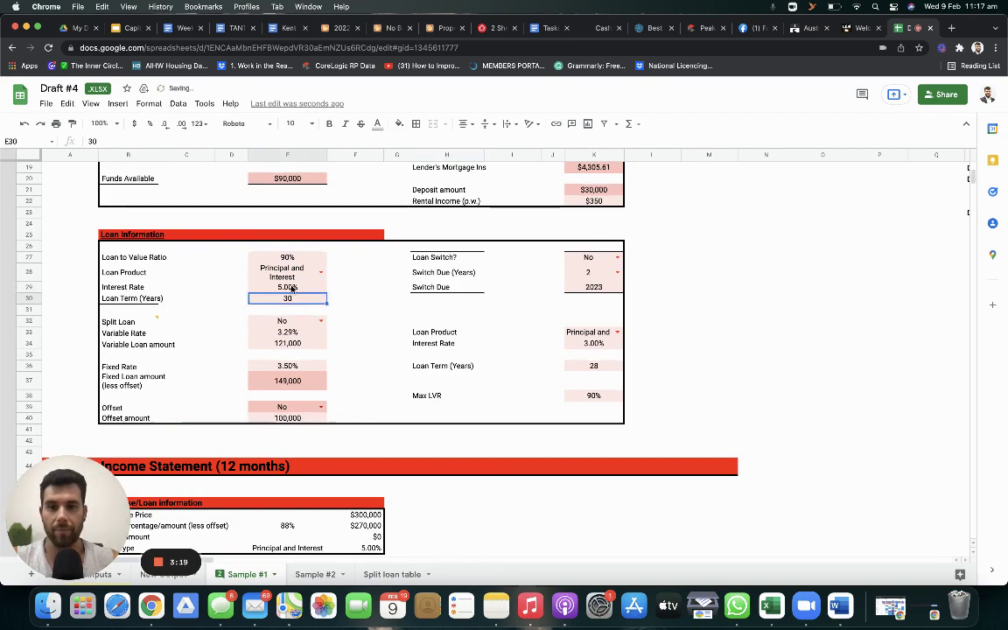
{"action": "scroll", "coordinate": [382, 401], "scroll_direction": "down", "scroll_amount": 20}
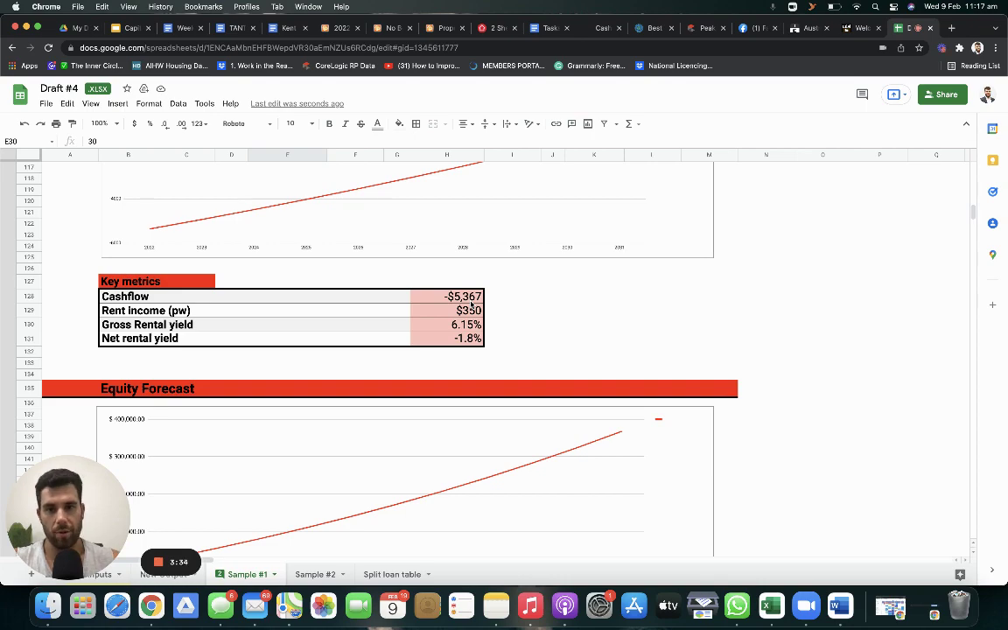
{"action": "scroll", "coordinate": [471, 303], "scroll_direction": "up", "scroll_amount": 15}
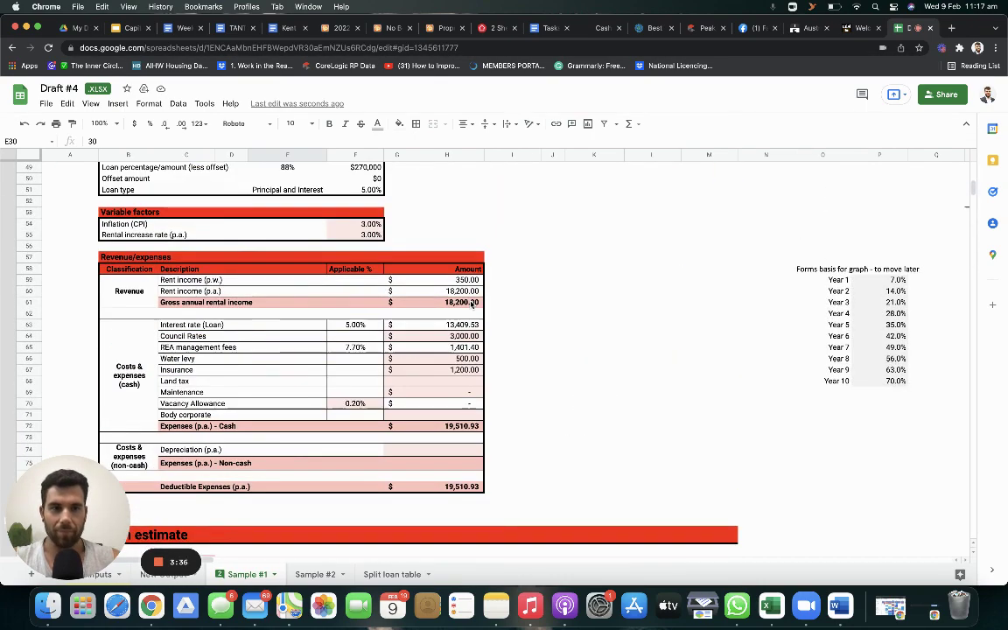
{"action": "scroll", "coordinate": [470, 303], "scroll_direction": "up", "scroll_amount": 5}
{"action": "scroll", "coordinate": [470, 303], "scroll_direction": "up", "scroll_amount": 2}
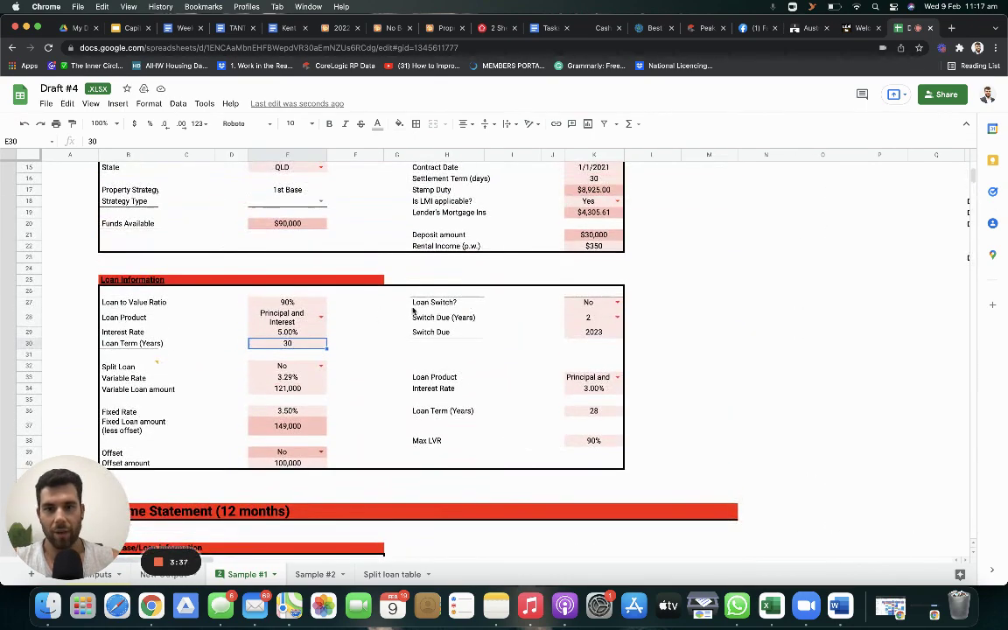
Reset the interest rate to 3.00% and switch the loan product to Interest only.
{"action": "left_click", "coordinate": [287, 332]}
{"action": "type", "text": "3"}
{"action": "key", "text": "Return"}
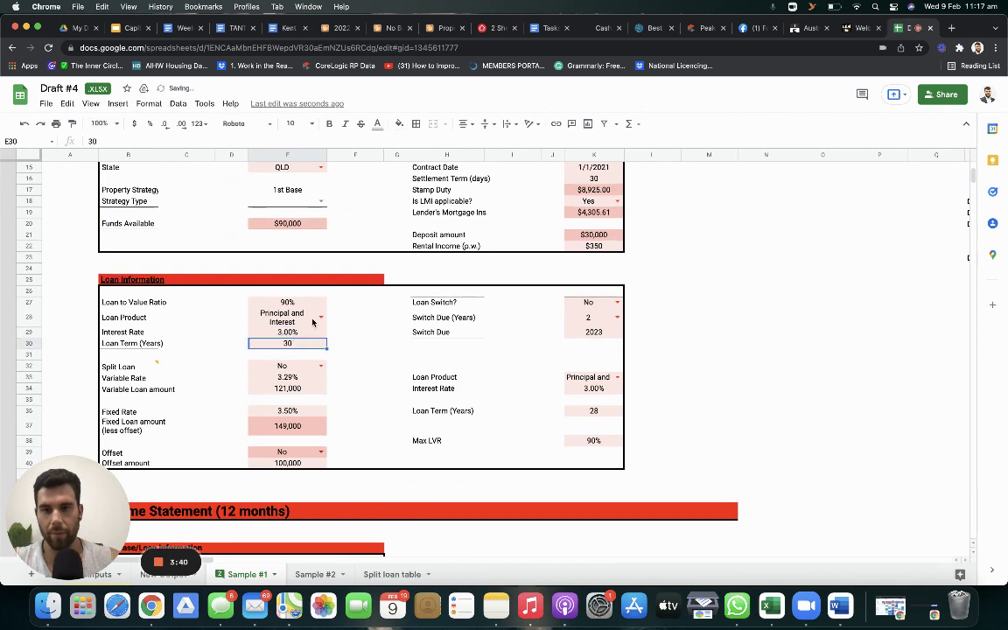
{"action": "left_click", "coordinate": [320, 317]}
{"action": "left_click", "coordinate": [292, 350]}
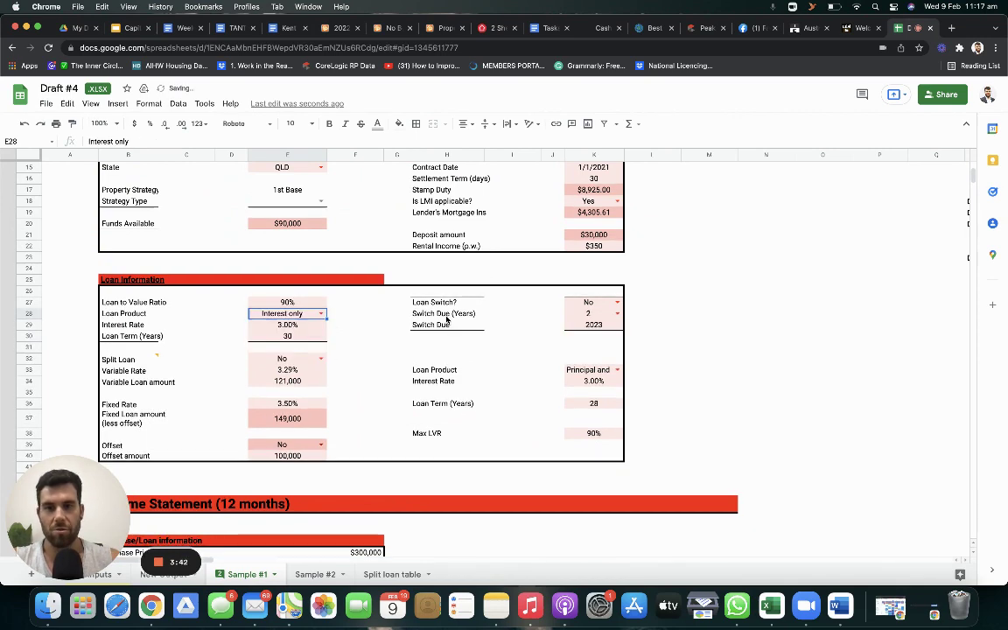
Inspect the $350 weekly rental income in K22 and the loan amount formula in F49.
{"action": "scroll", "coordinate": [608, 293], "scroll_direction": "up", "scroll_amount": 3}
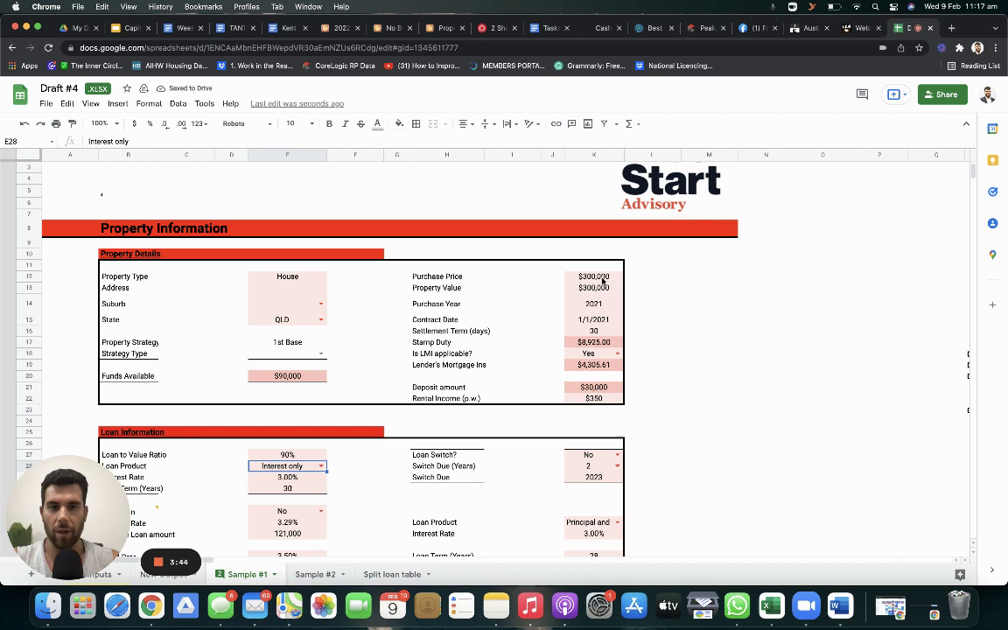
{"action": "left_click", "coordinate": [593, 399]}
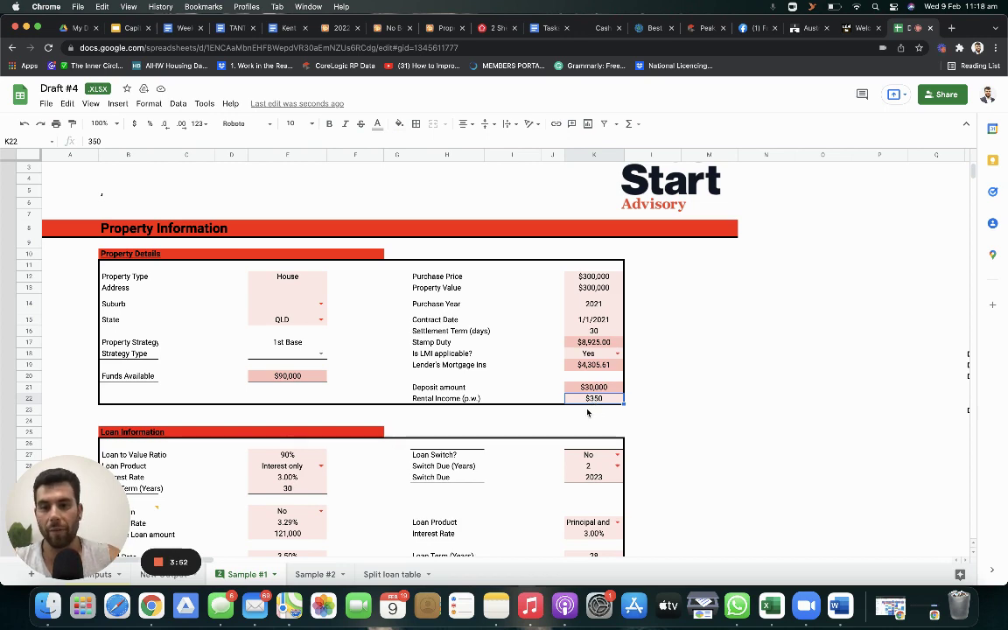
{"action": "scroll", "coordinate": [591, 403], "scroll_direction": "down", "scroll_amount": 3}
{"action": "scroll", "coordinate": [587, 411], "scroll_direction": "down", "scroll_amount": 3}
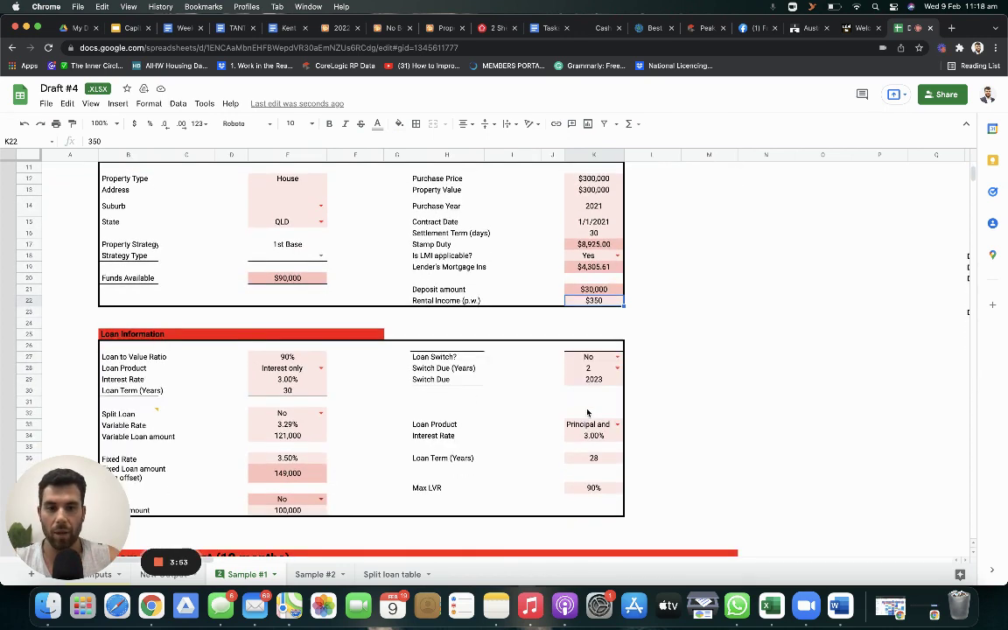
{"action": "scroll", "coordinate": [332, 367], "scroll_direction": "down", "scroll_amount": 10}
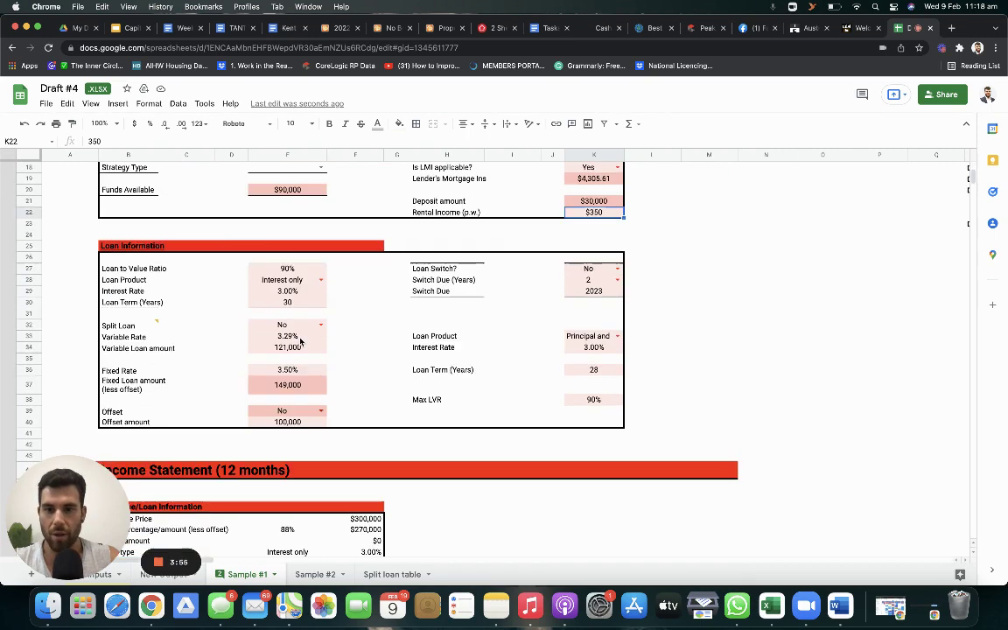
{"action": "left_click", "coordinate": [358, 409]}
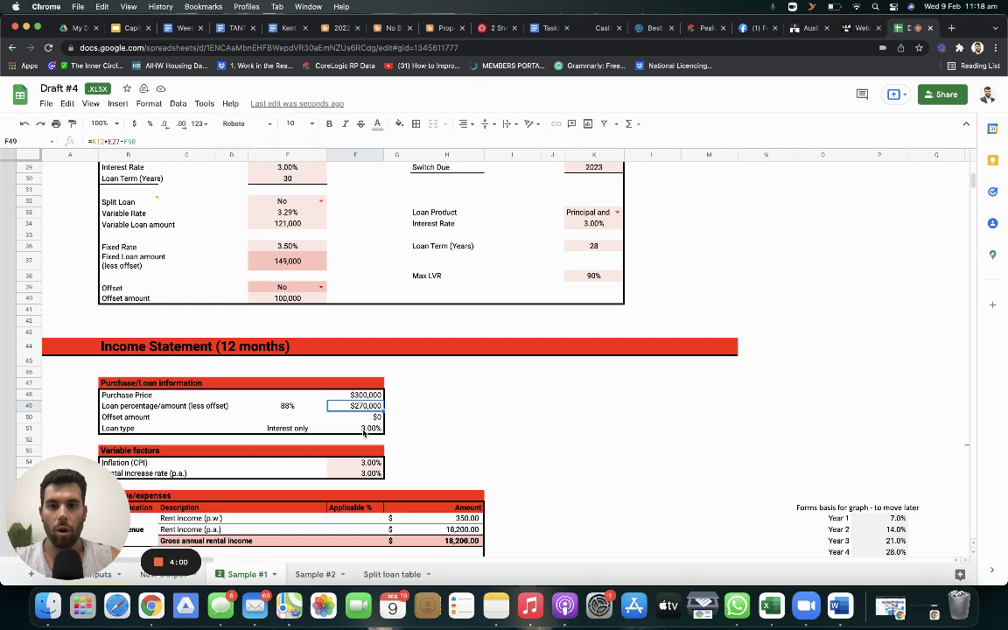
{"action": "scroll", "coordinate": [352, 297], "scroll_direction": "up", "scroll_amount": 3}
{"action": "scroll", "coordinate": [353, 297], "scroll_direction": "up", "scroll_amount": 3}
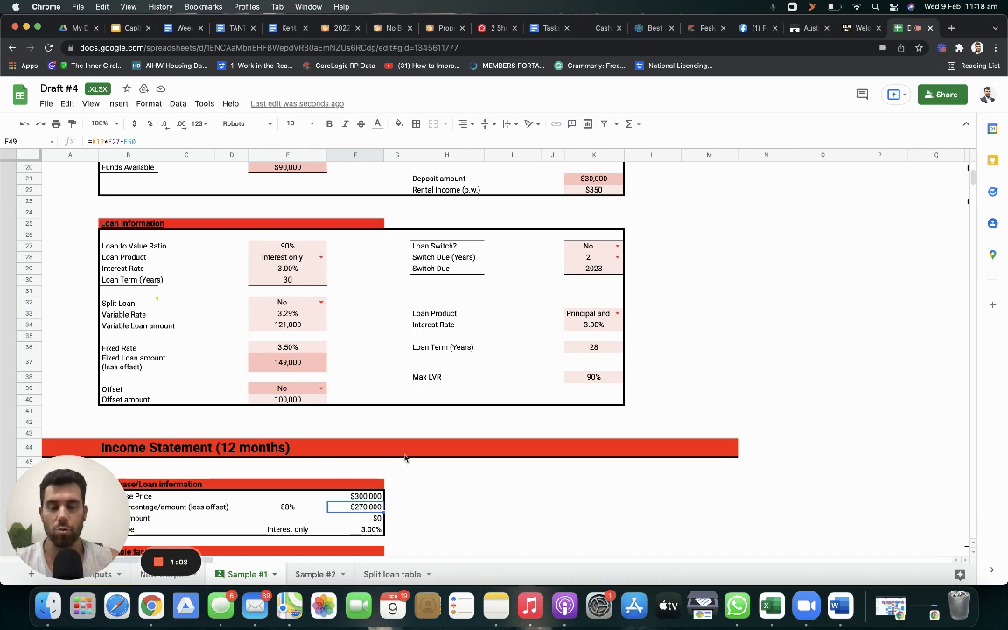
{"action": "scroll", "coordinate": [484, 354], "scroll_direction": "up", "scroll_amount": 10}
Enter 300 as the weekly rental income and look over the Key metrics.
{"action": "left_click", "coordinate": [590, 440]}
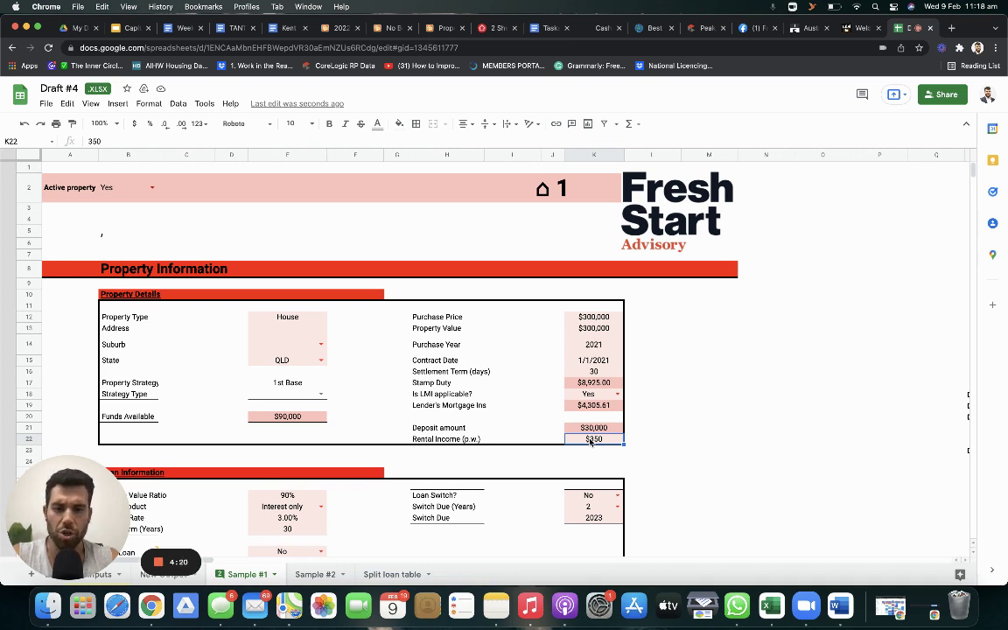
{"action": "type", "text": "300"}
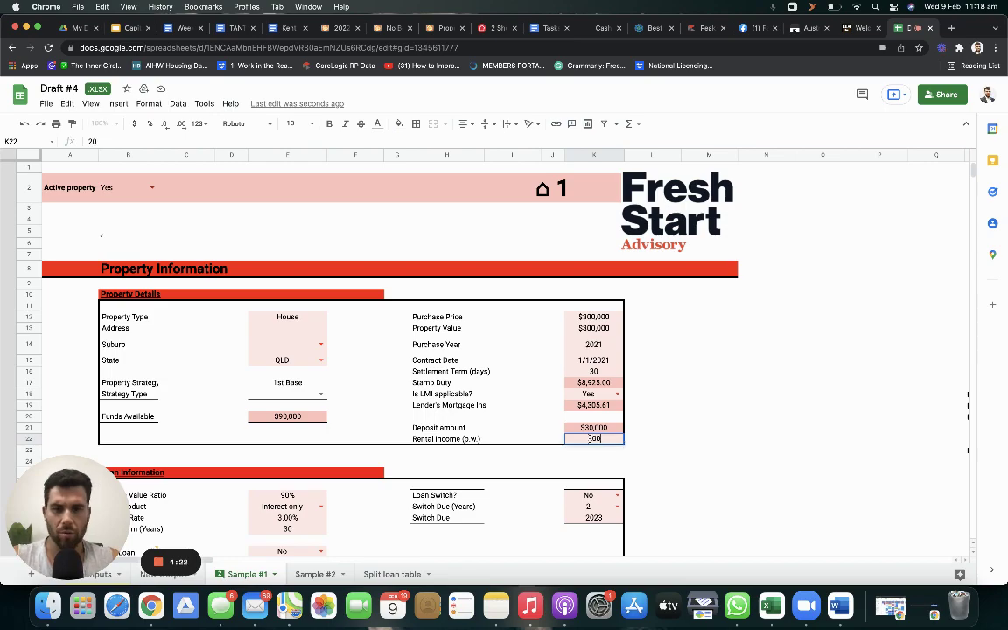
{"action": "key", "text": "Return"}
{"action": "scroll", "coordinate": [591, 441], "scroll_direction": "down", "scroll_amount": 15}
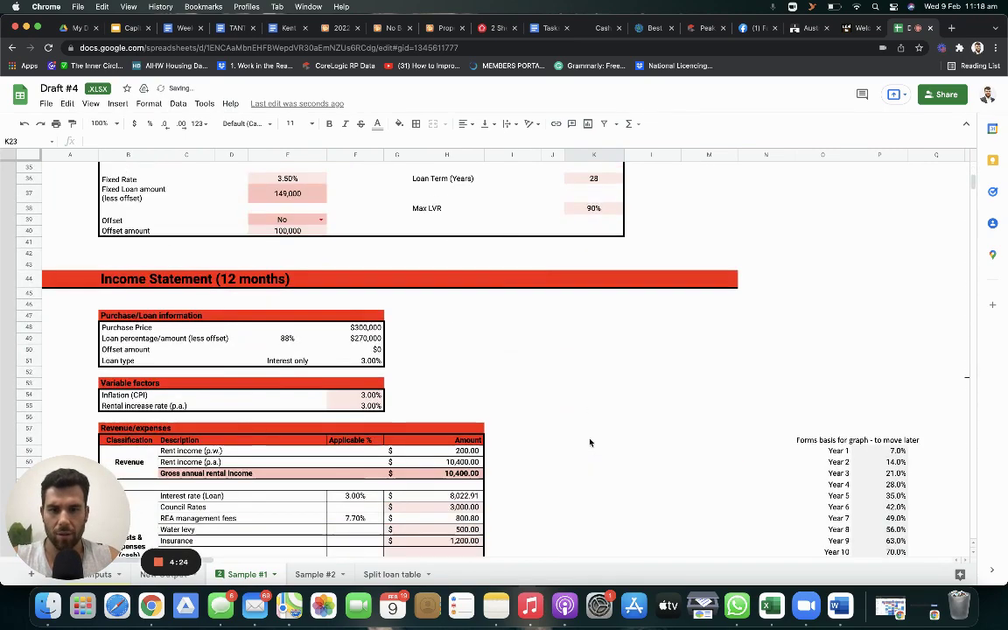
{"action": "scroll", "coordinate": [590, 442], "scroll_direction": "down", "scroll_amount": 6}
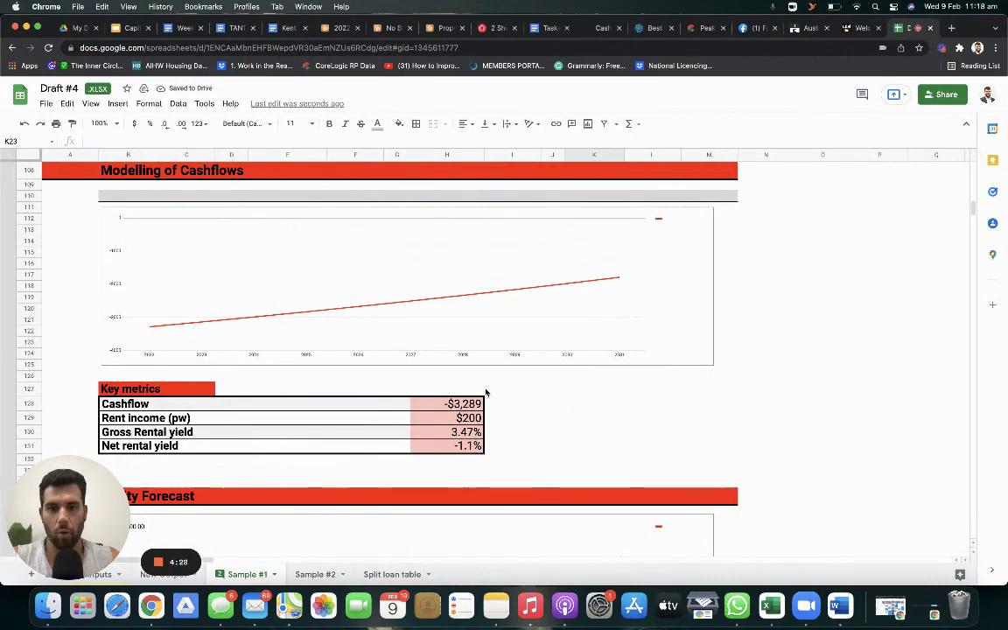
{"action": "scroll", "coordinate": [486, 391], "scroll_direction": "up", "scroll_amount": 16}
{"action": "scroll", "coordinate": [586, 215], "scroll_direction": "up", "scroll_amount": 4}
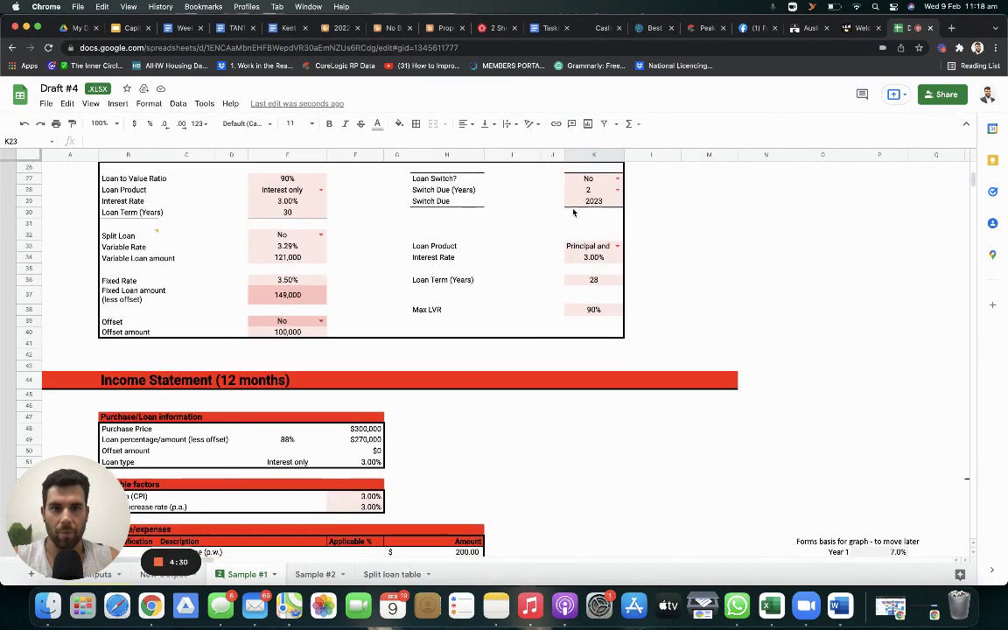
Lower weekly rent to $210 and review Key metrics: -$2,810 cashflow, 3.64% gross yield.
{"action": "left_click", "coordinate": [591, 223]}
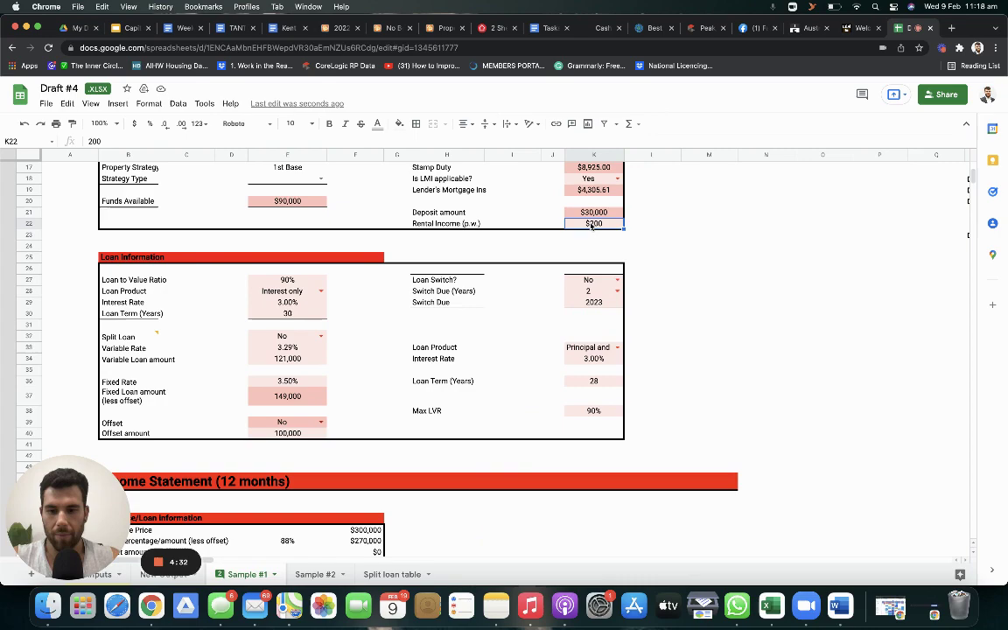
{"action": "type", "text": "210"}
{"action": "key", "text": "Return"}
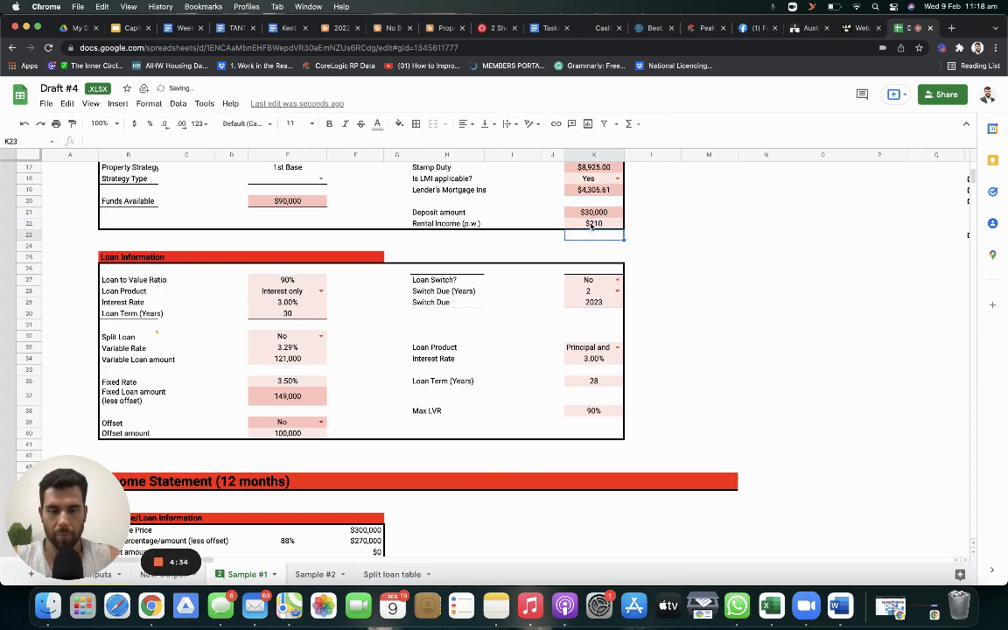
{"action": "scroll", "coordinate": [590, 226], "scroll_direction": "down", "scroll_amount": 14}
{"action": "scroll", "coordinate": [590, 227], "scroll_direction": "down", "scroll_amount": 10}
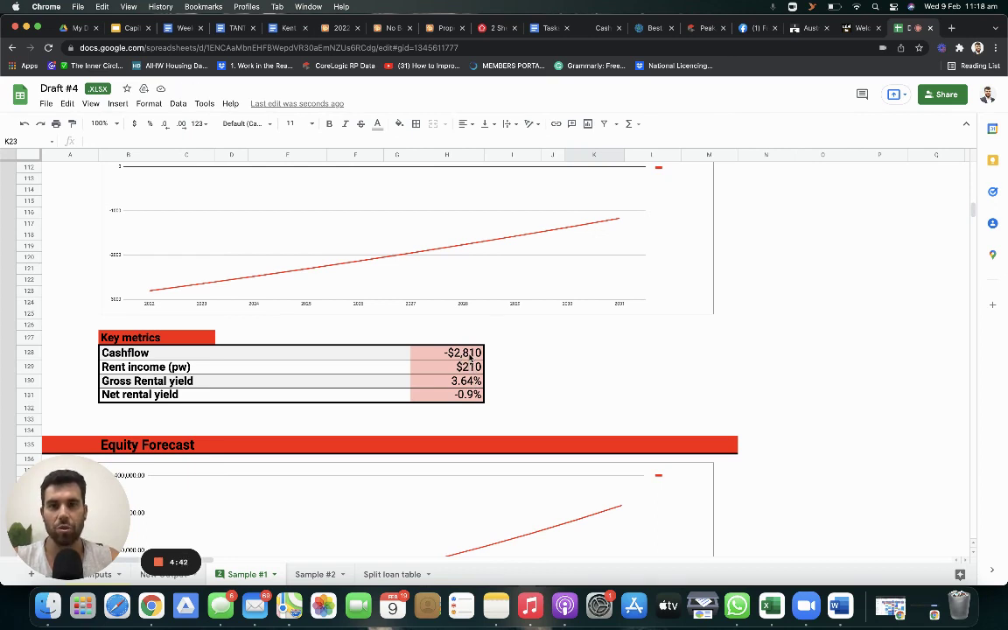
{"action": "scroll", "coordinate": [470, 357], "scroll_direction": "up", "scroll_amount": 20}
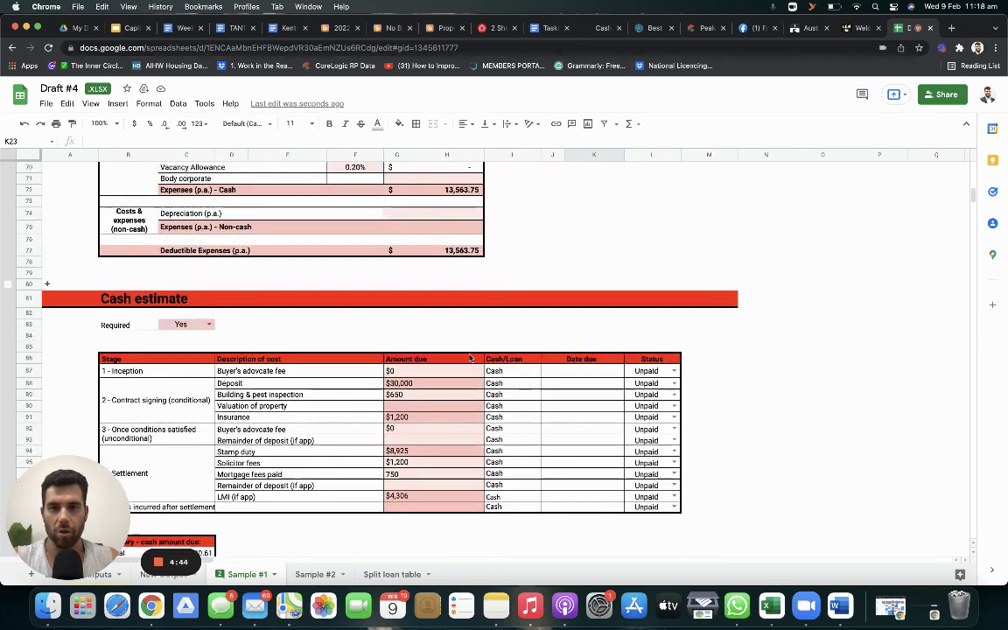
{"action": "scroll", "coordinate": [280, 198], "scroll_direction": "up", "scroll_amount": 8}
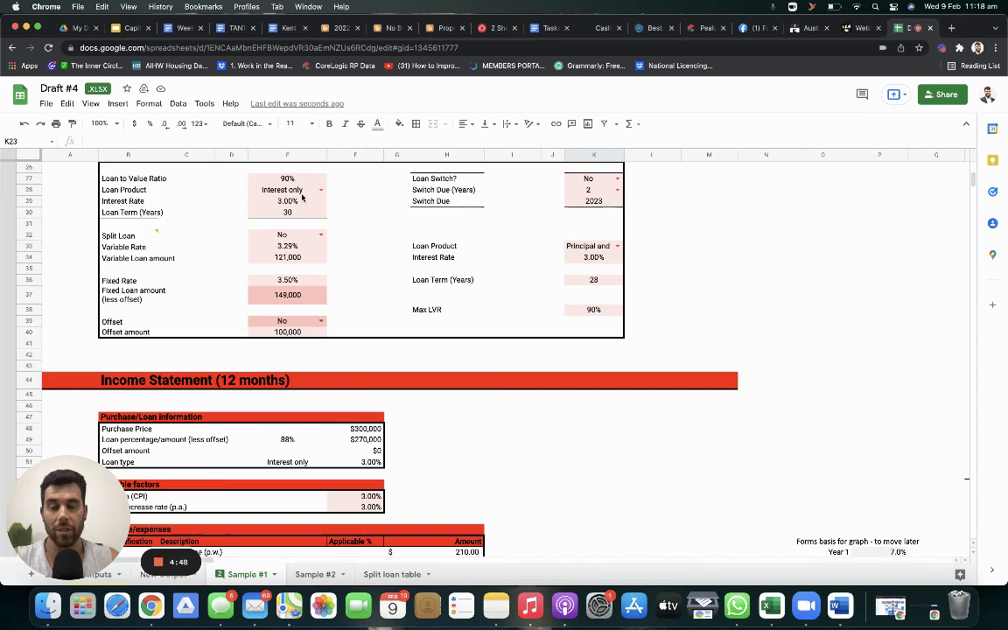
{"action": "scroll", "coordinate": [302, 198], "scroll_direction": "down", "scroll_amount": 20}
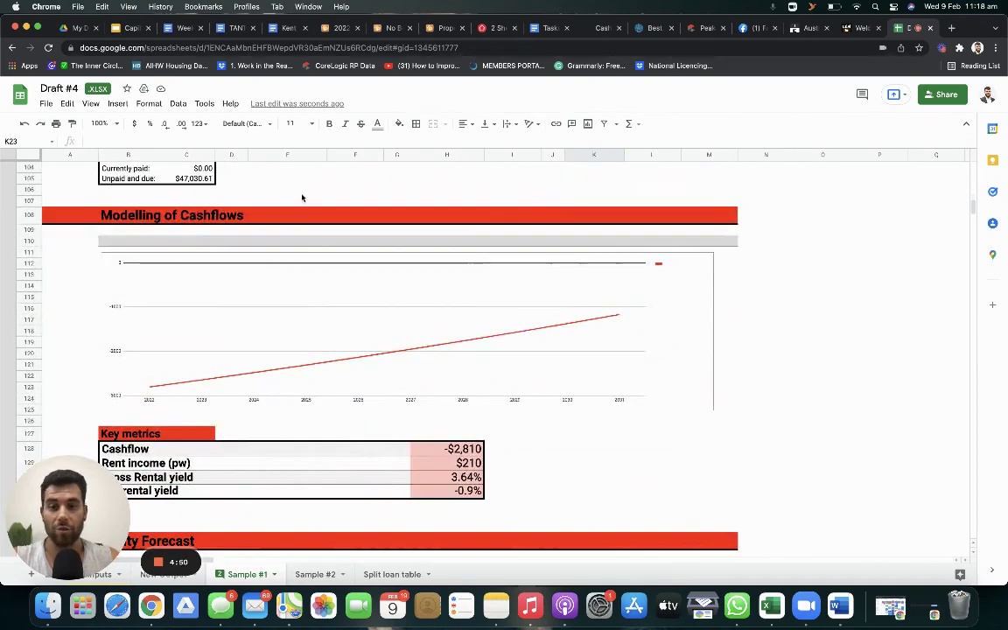
{"action": "scroll", "coordinate": [438, 247], "scroll_direction": "up", "scroll_amount": 20}
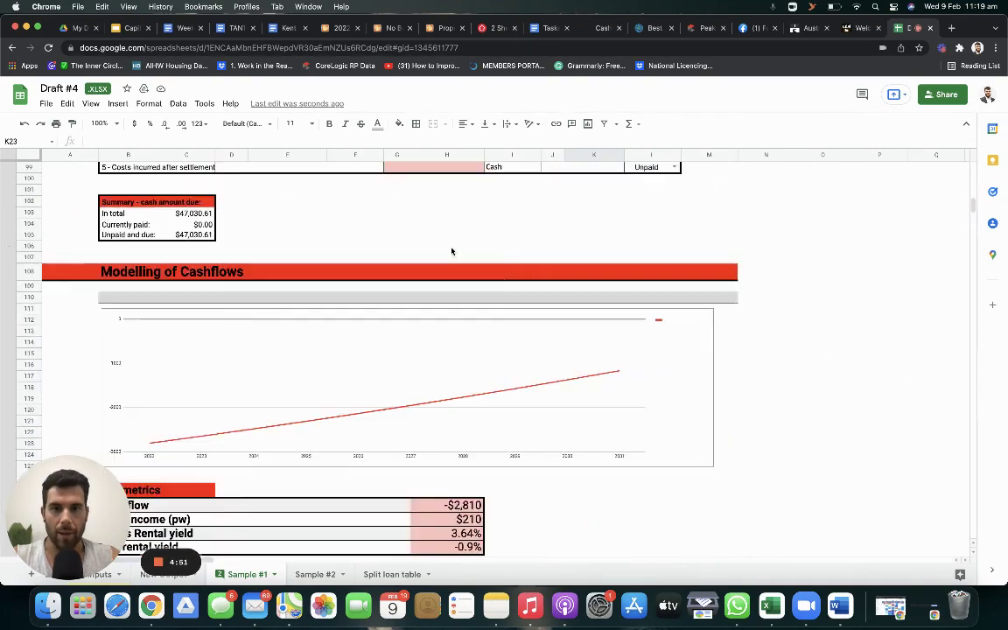
Set the interest rate to 4.00% and inspect the gross yield and -$5,501 cashflow formulas.
{"action": "scroll", "coordinate": [452, 252], "scroll_direction": "up", "scroll_amount": 5}
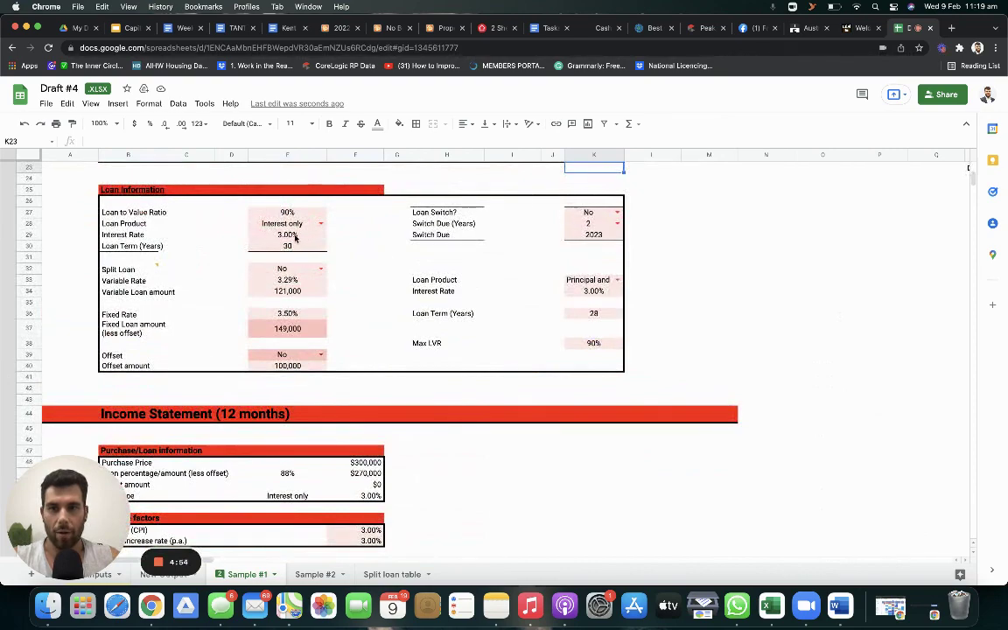
{"action": "left_click", "coordinate": [295, 235]}
{"action": "left_click", "coordinate": [290, 245]}
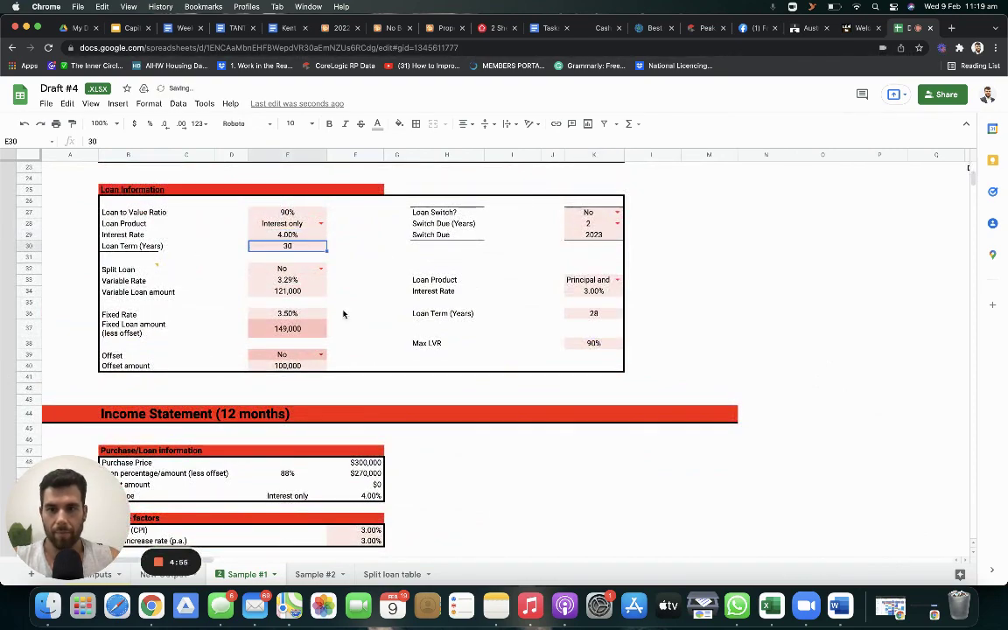
{"action": "scroll", "coordinate": [342, 314], "scroll_direction": "down", "scroll_amount": 13}
{"action": "scroll", "coordinate": [343, 314], "scroll_direction": "down", "scroll_amount": 13}
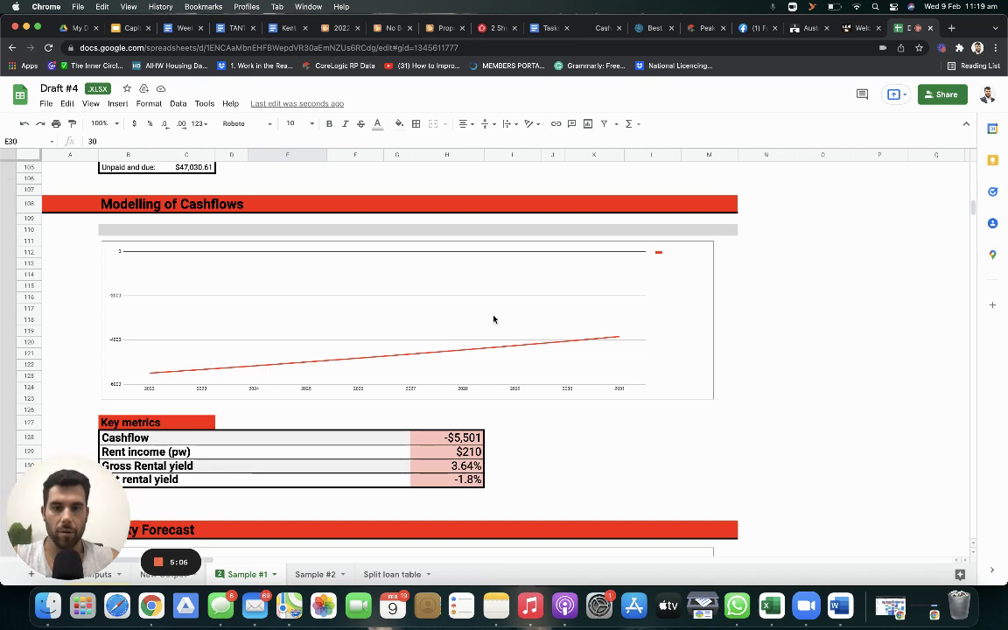
{"action": "left_click", "coordinate": [469, 466]}
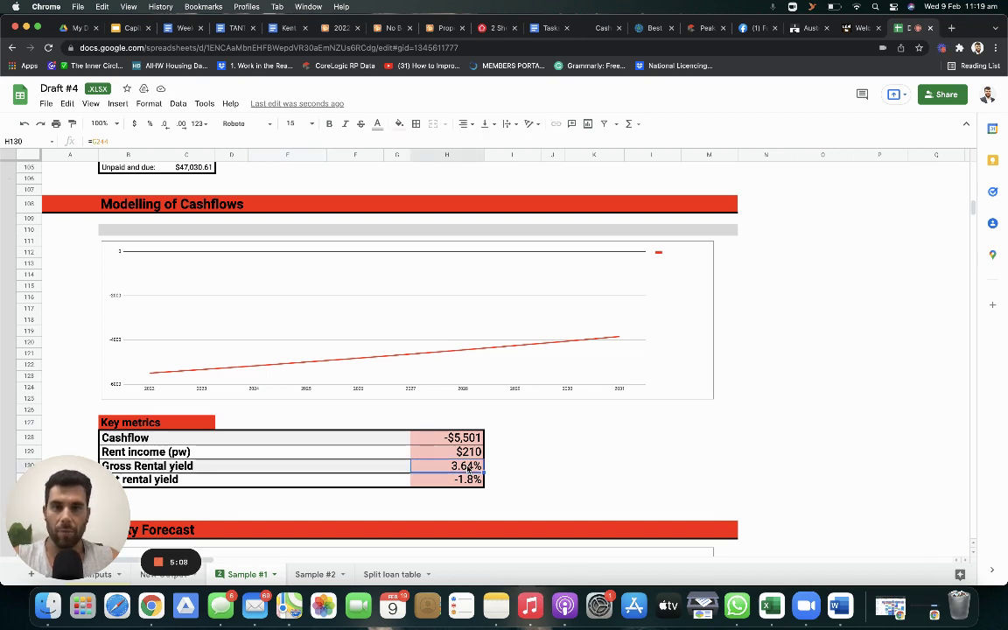
{"action": "key", "text": "Up"}
{"action": "key", "text": "Up"}
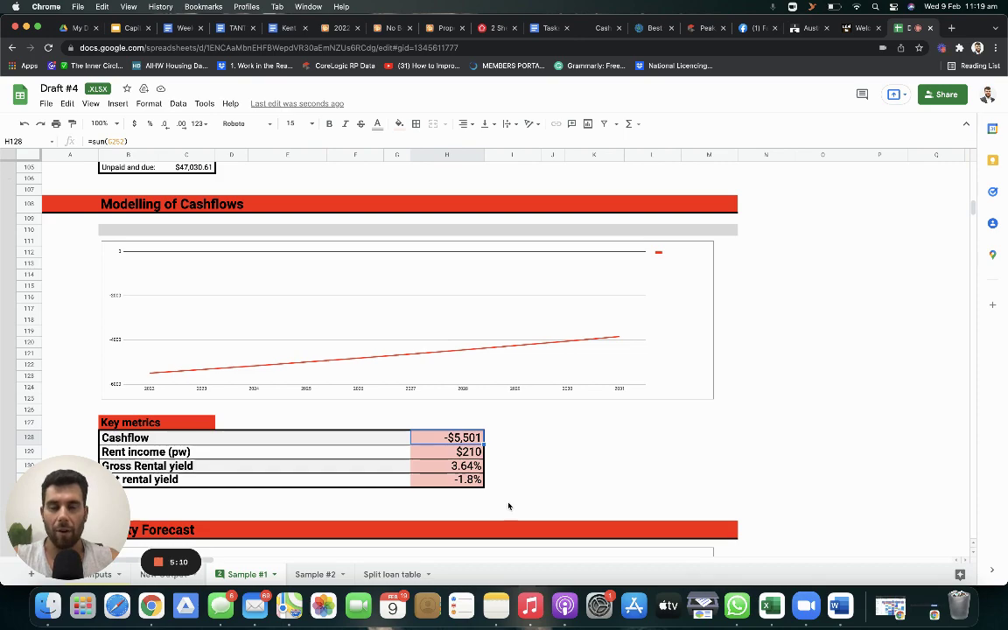
{"action": "scroll", "coordinate": [508, 506], "scroll_direction": "up", "scroll_amount": 15}
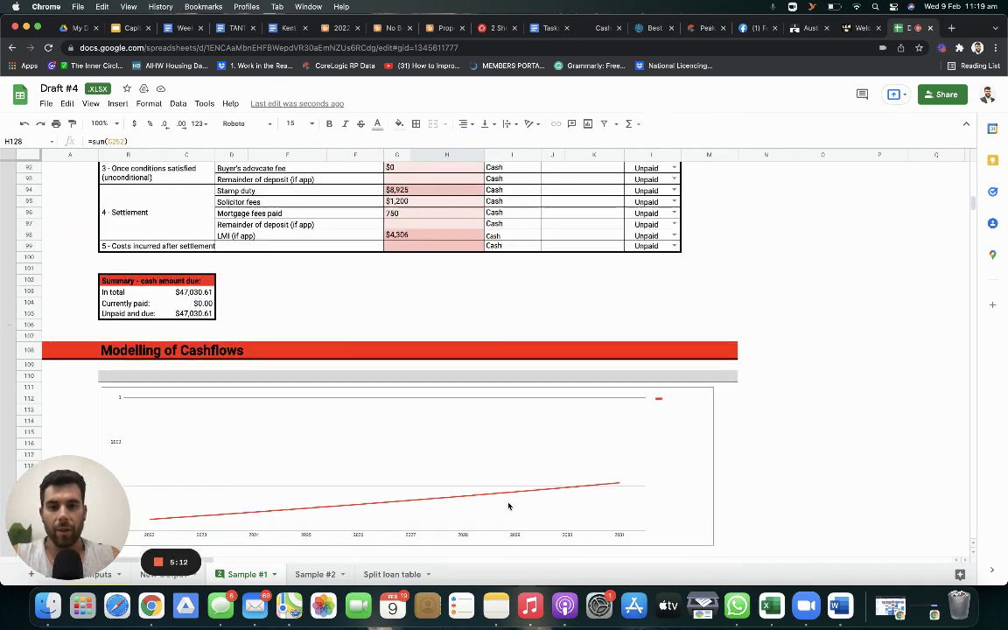
Set the interest rate to 5.00% and check cashflow of -$8,197 and -2.7% net yield.
{"action": "scroll", "coordinate": [340, 369], "scroll_direction": "up", "scroll_amount": 3}
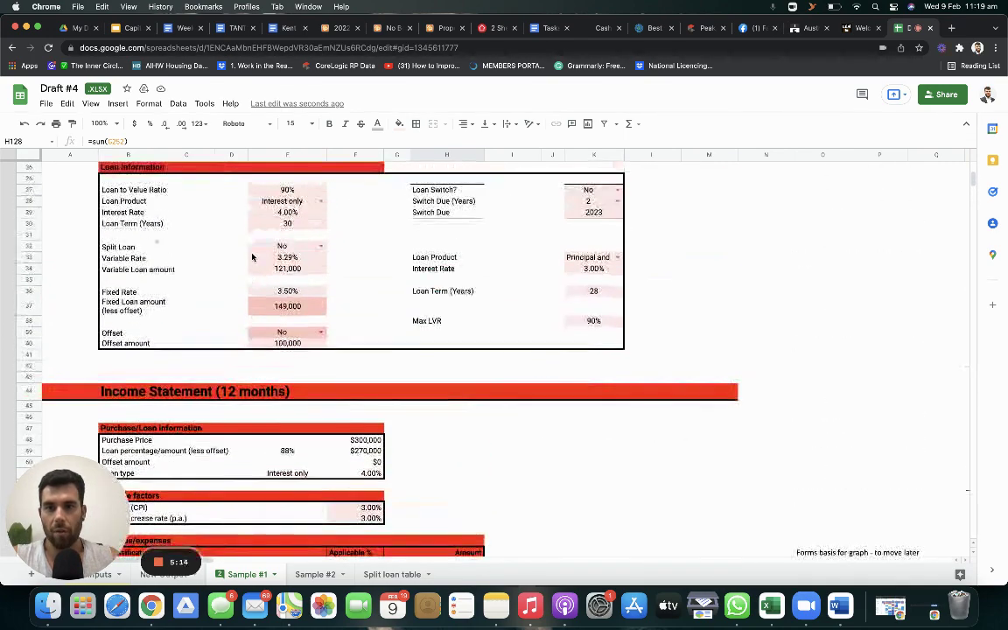
{"action": "left_click", "coordinate": [286, 215]}
{"action": "left_click", "coordinate": [286, 220]}
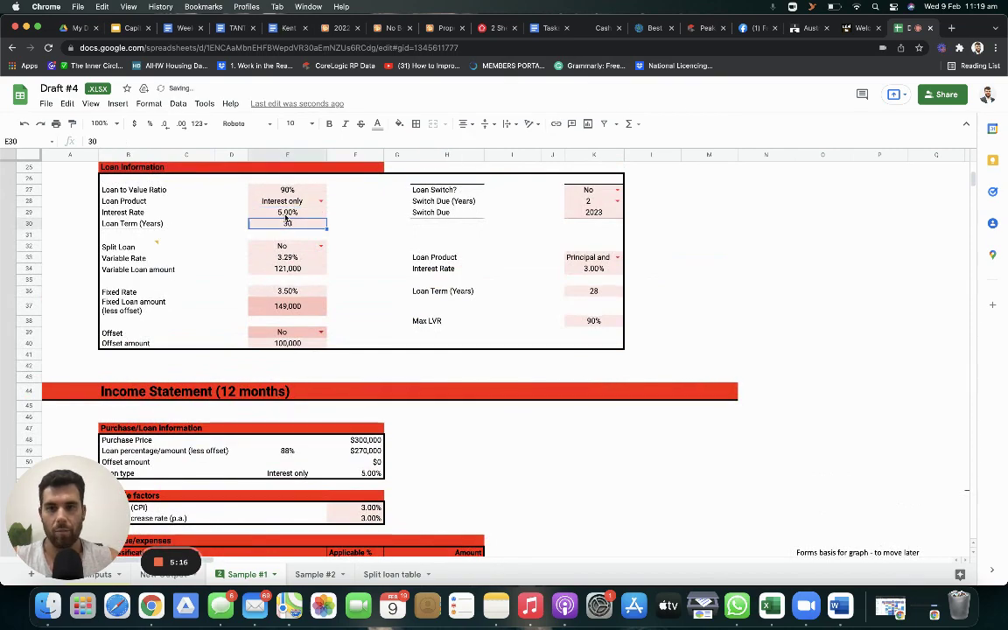
{"action": "scroll", "coordinate": [399, 378], "scroll_direction": "down", "scroll_amount": 18}
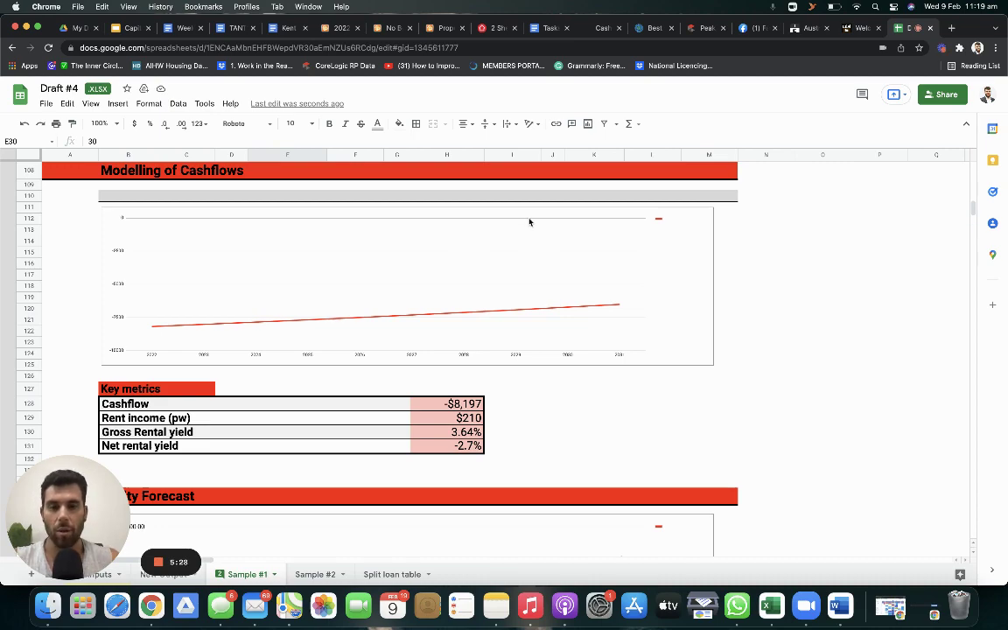
{"action": "scroll", "coordinate": [529, 222], "scroll_direction": "up", "scroll_amount": 15}
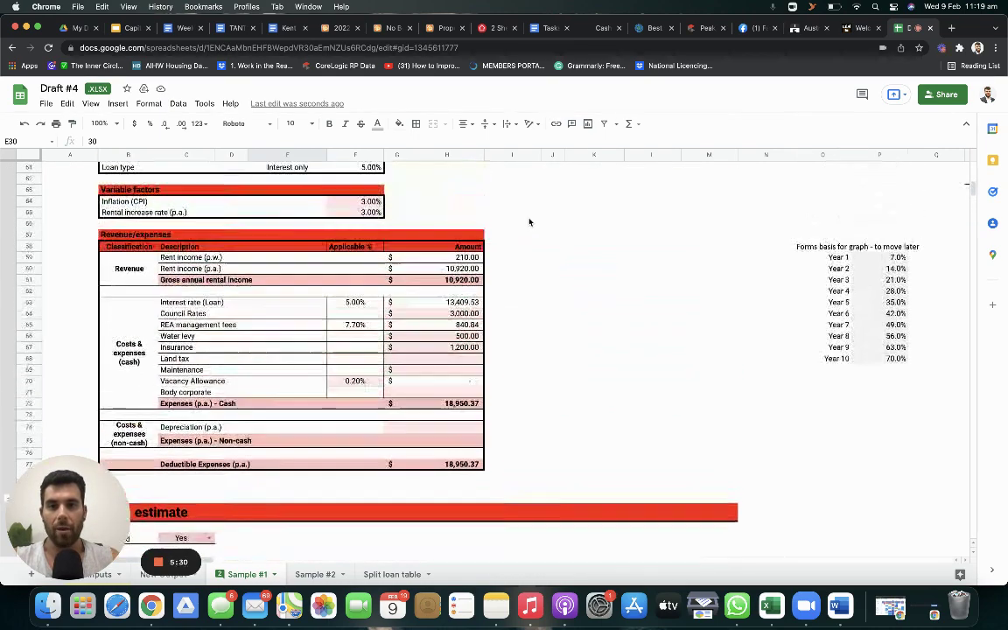
{"action": "scroll", "coordinate": [529, 222], "scroll_direction": "up", "scroll_amount": 10}
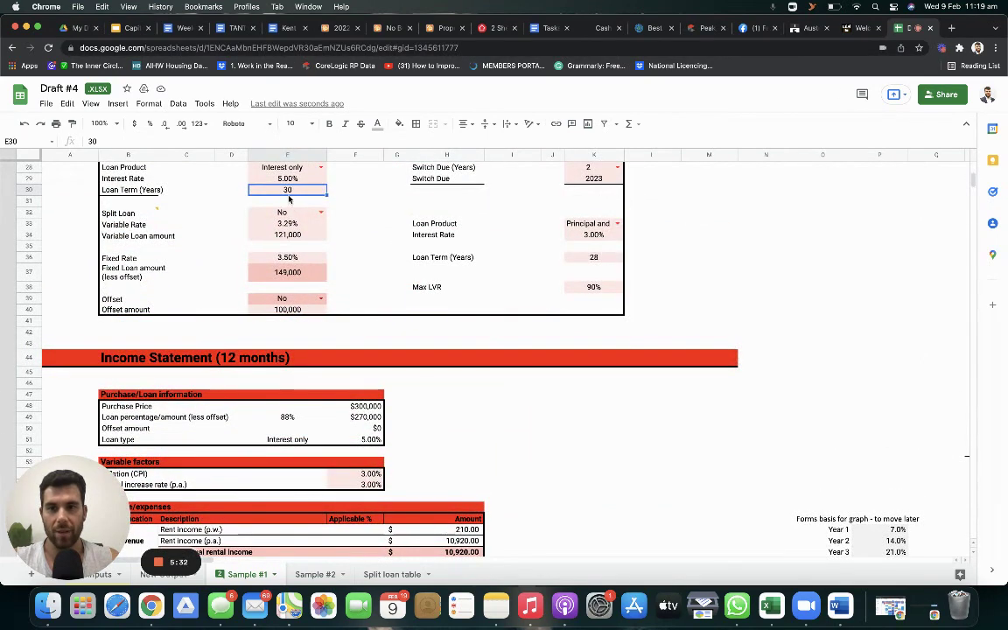
Reset the loan interest rate in E29 to 3.00%.
{"action": "left_click", "coordinate": [289, 178]}
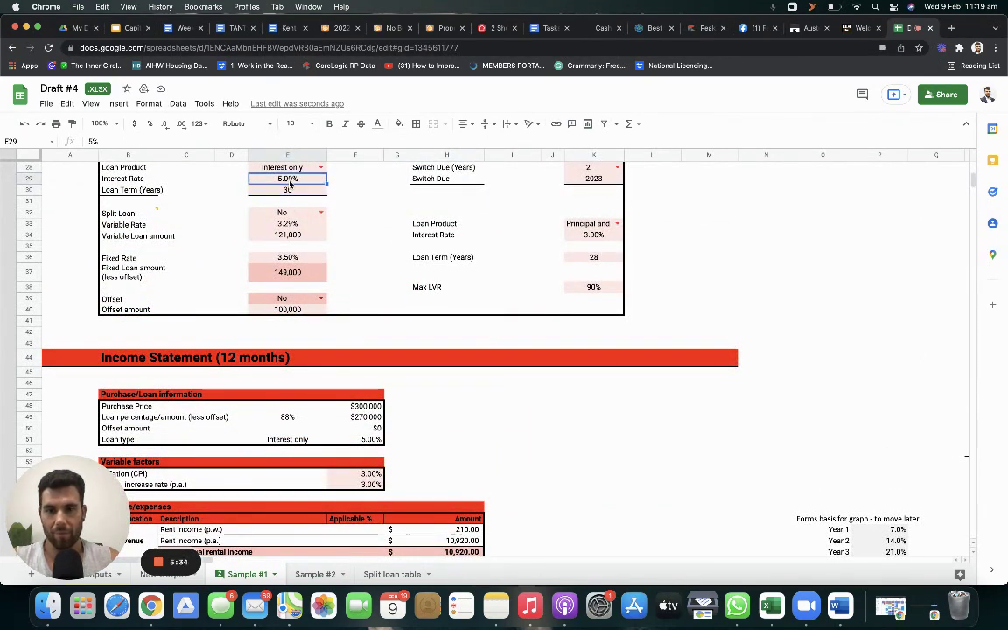
{"action": "type", "text": "3"}
{"action": "key", "text": "Return"}
{"action": "scroll", "coordinate": [324, 308], "scroll_direction": "up", "scroll_amount": 1}
{"action": "scroll", "coordinate": [324, 308], "scroll_direction": "up", "scroll_amount": 1}
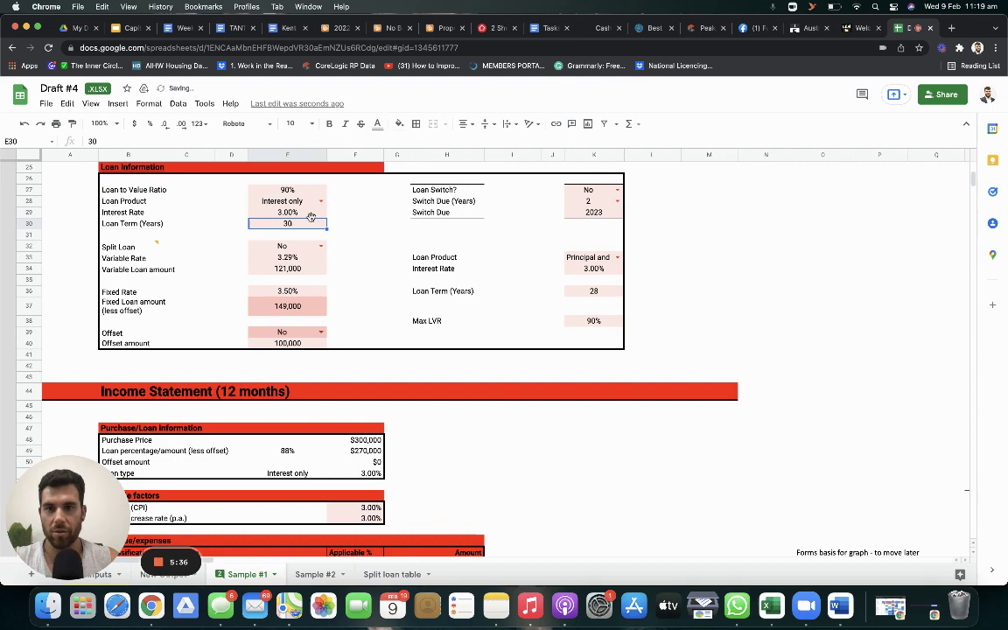
Switch the Loan Product to Principal and Interest and check the -$8,355 cashflow formula.
{"action": "left_click", "coordinate": [320, 201]}
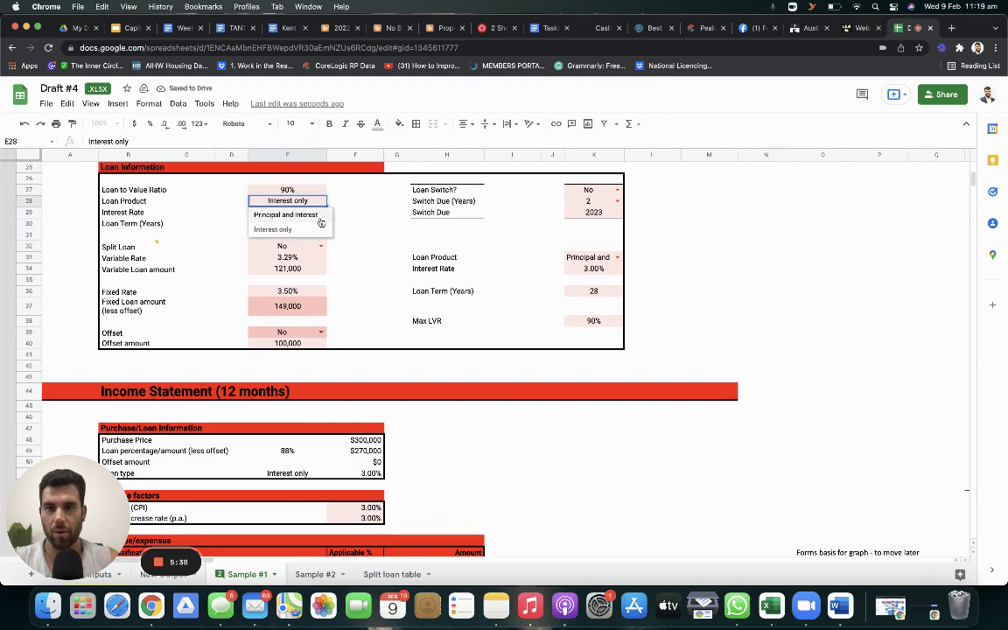
{"action": "left_click", "coordinate": [320, 219]}
{"action": "scroll", "coordinate": [408, 268], "scroll_direction": "down", "scroll_amount": 10}
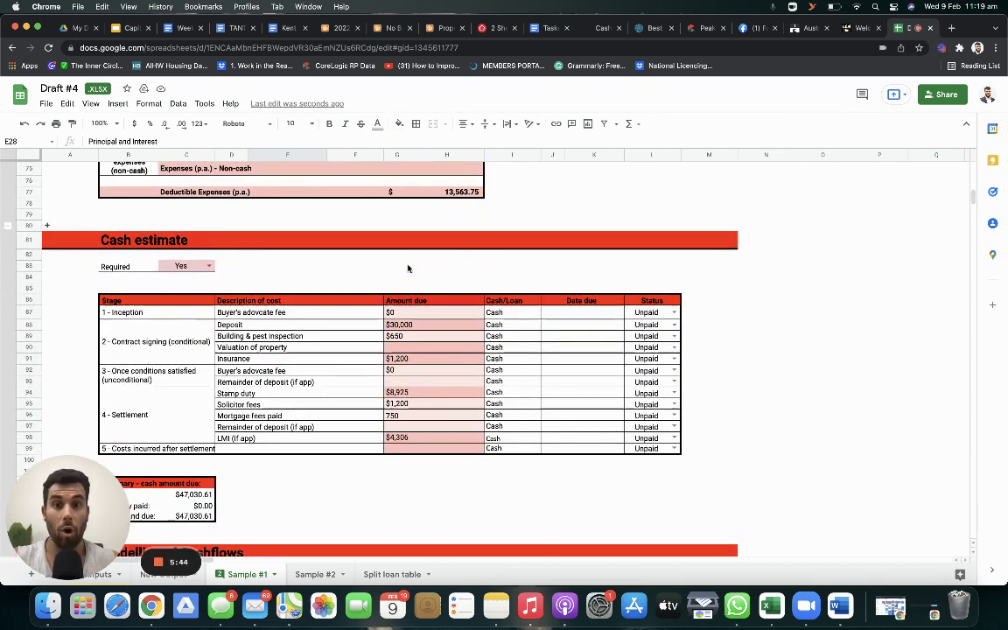
{"action": "scroll", "coordinate": [407, 268], "scroll_direction": "down", "scroll_amount": 8}
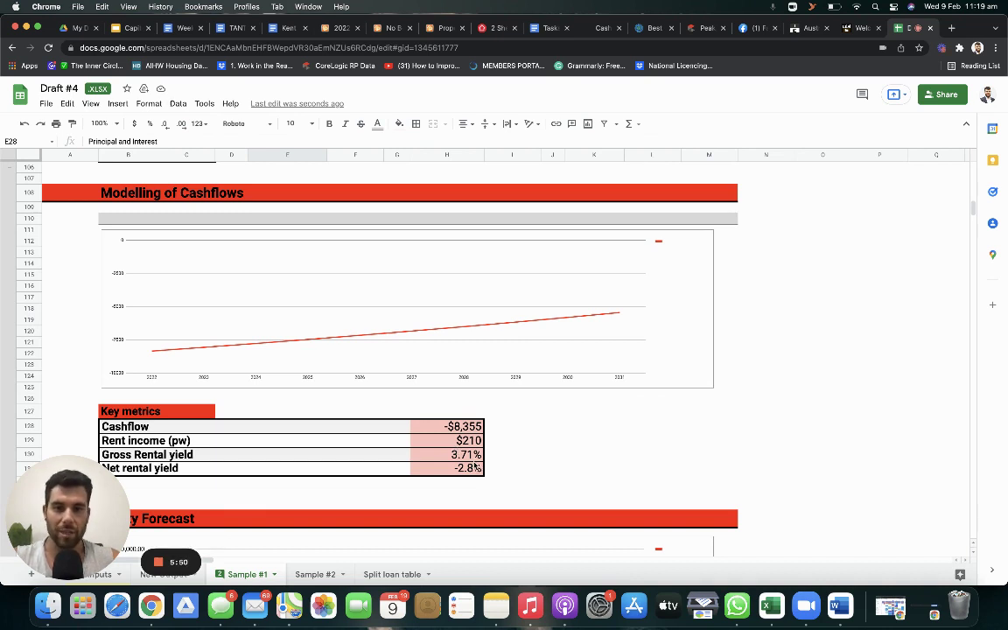
{"action": "left_click", "coordinate": [467, 428]}
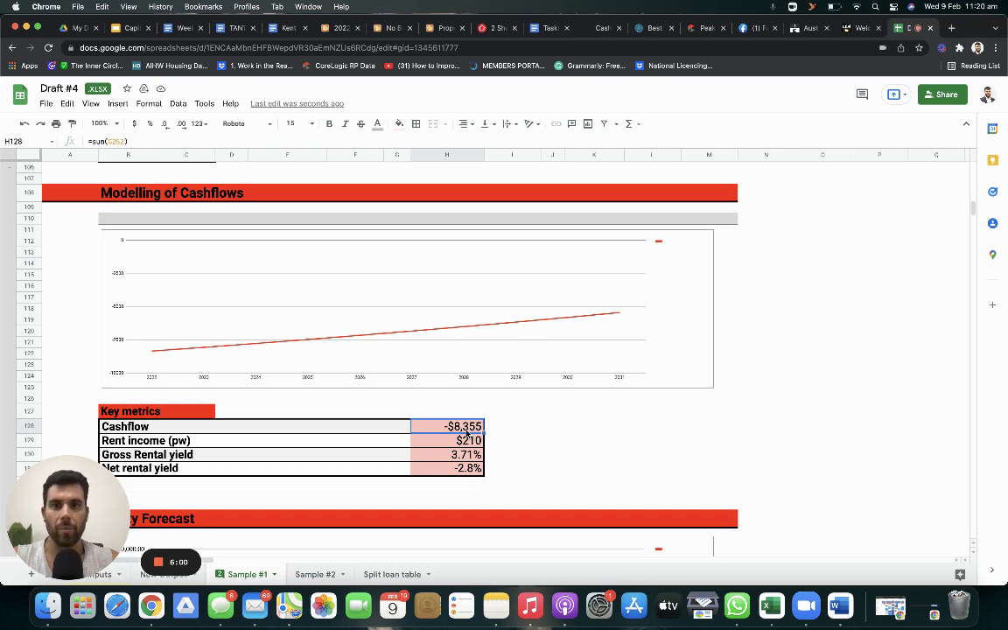
{"action": "scroll", "coordinate": [465, 433], "scroll_direction": "up", "scroll_amount": 15}
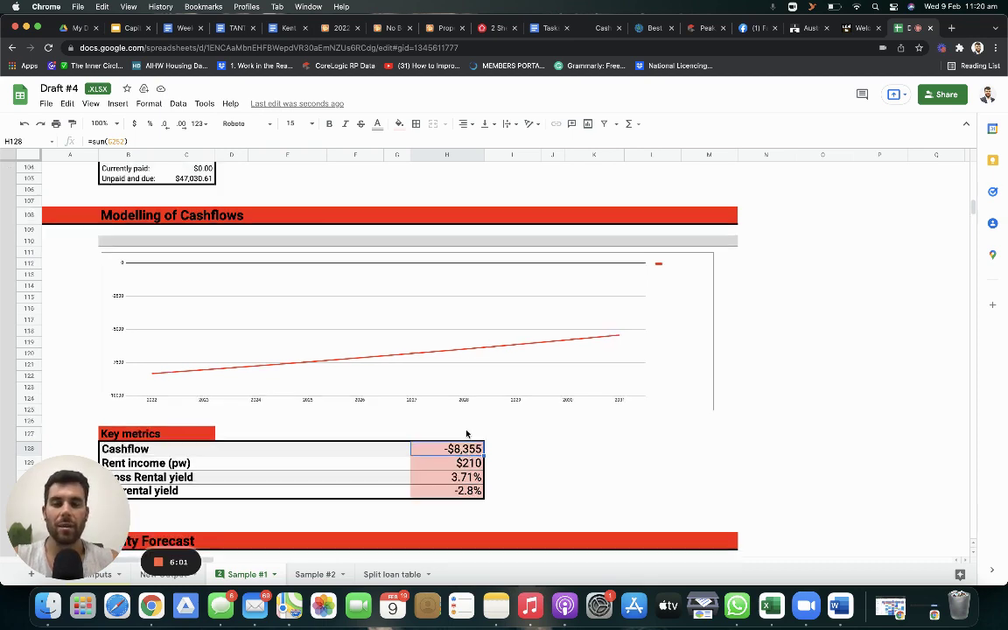
{"action": "scroll", "coordinate": [466, 432], "scroll_direction": "up", "scroll_amount": 4}
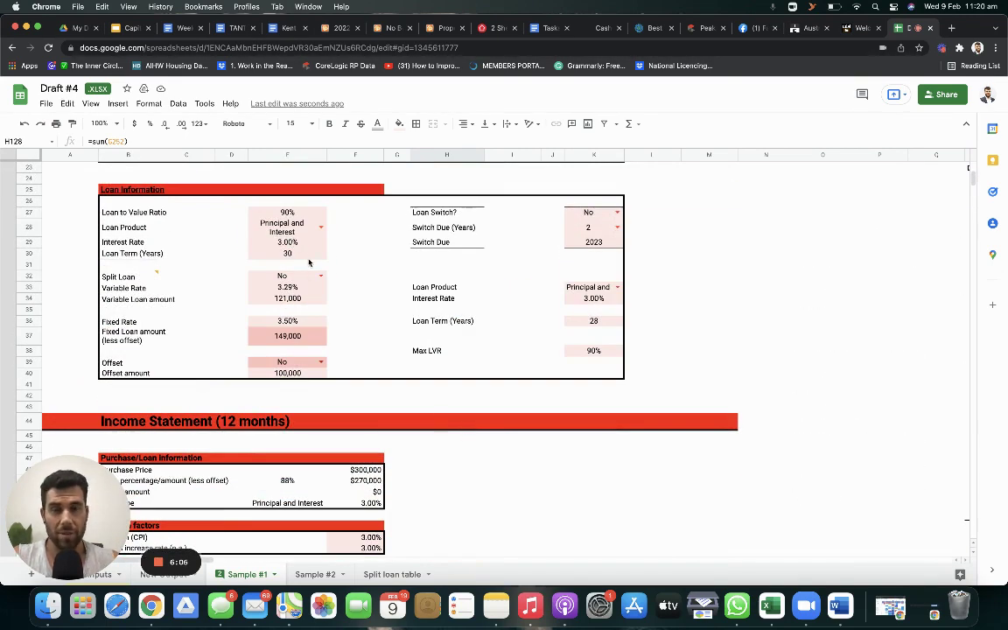
{"action": "left_click", "coordinate": [281, 242]}
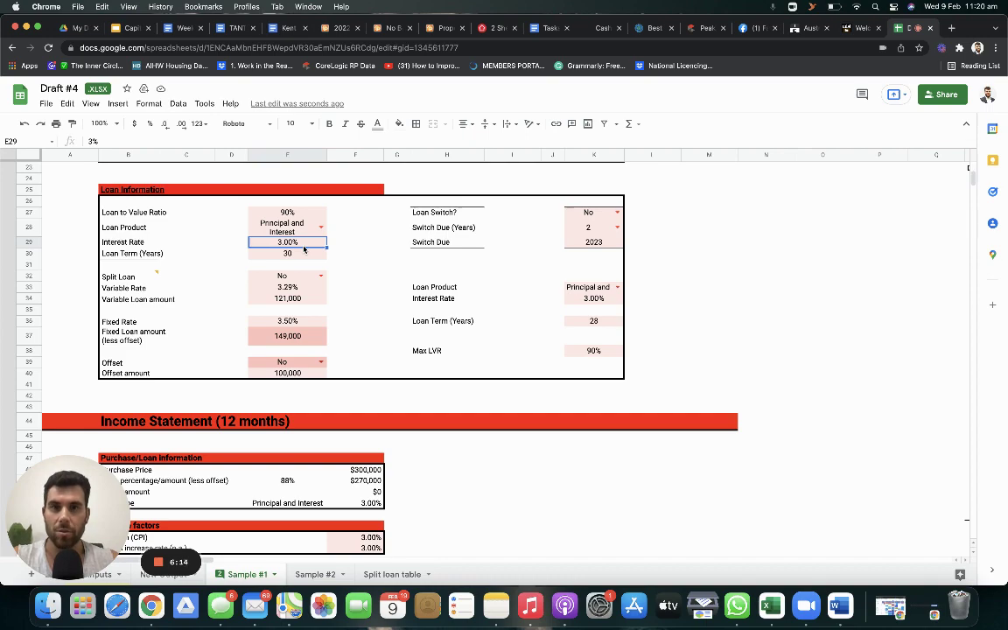
{"action": "key", "text": "Return"}
{"action": "key", "text": "Return"}
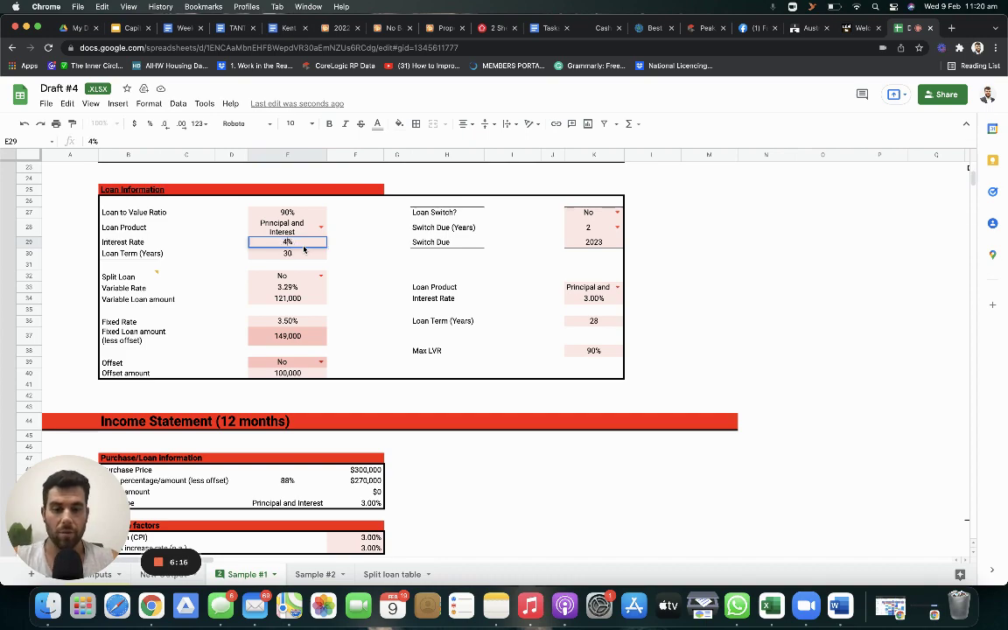
{"action": "scroll", "coordinate": [304, 250], "scroll_direction": "down", "scroll_amount": 10}
{"action": "scroll", "coordinate": [304, 251], "scroll_direction": "down", "scroll_amount": 8}
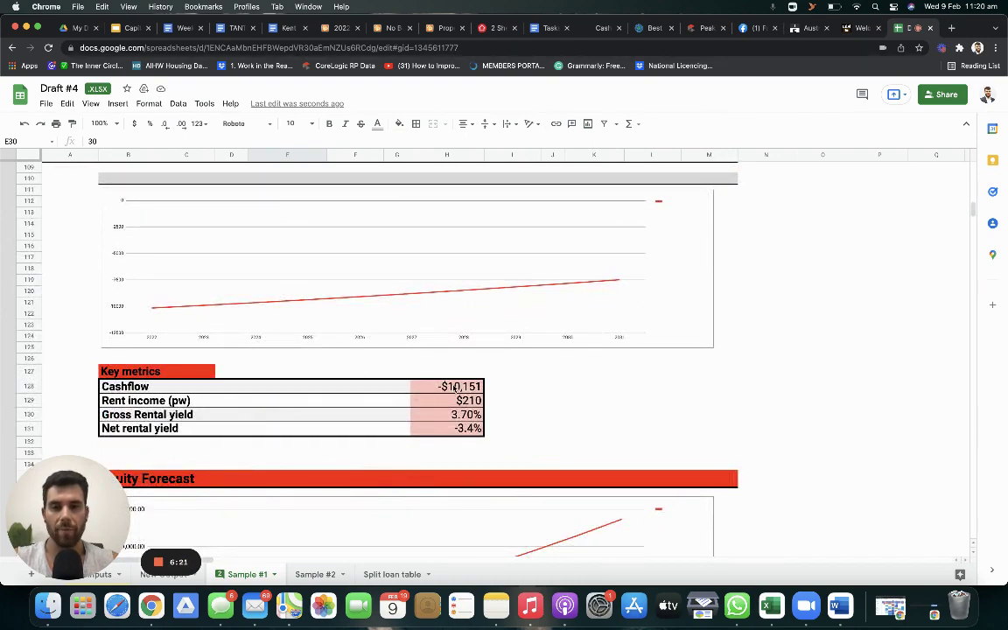
{"action": "left_click", "coordinate": [456, 388]}
{"action": "scroll", "coordinate": [455, 387], "scroll_direction": "down", "scroll_amount": 12}
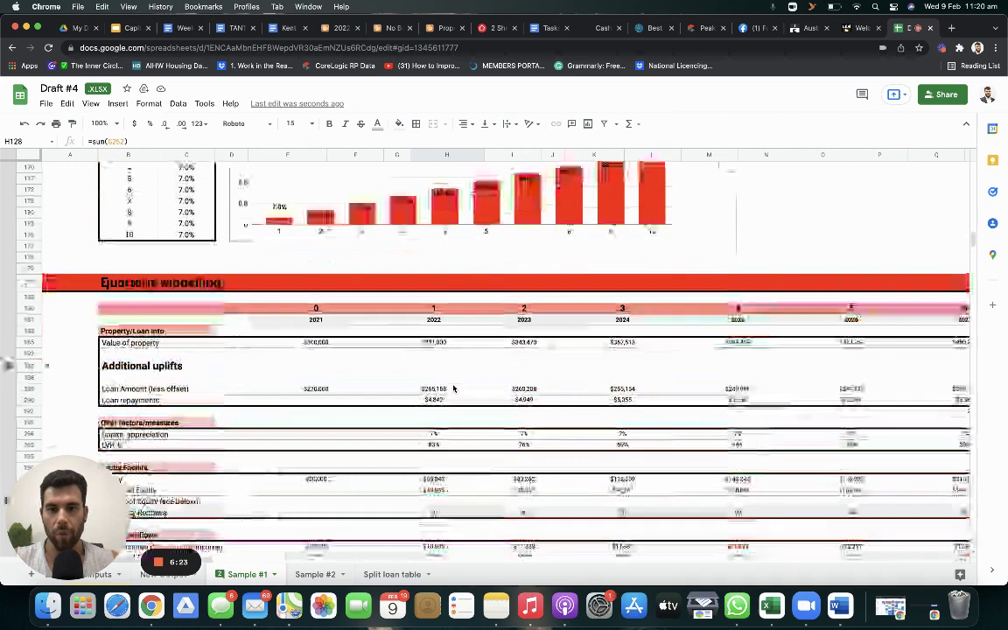
{"action": "scroll", "coordinate": [453, 387], "scroll_direction": "down", "scroll_amount": 5}
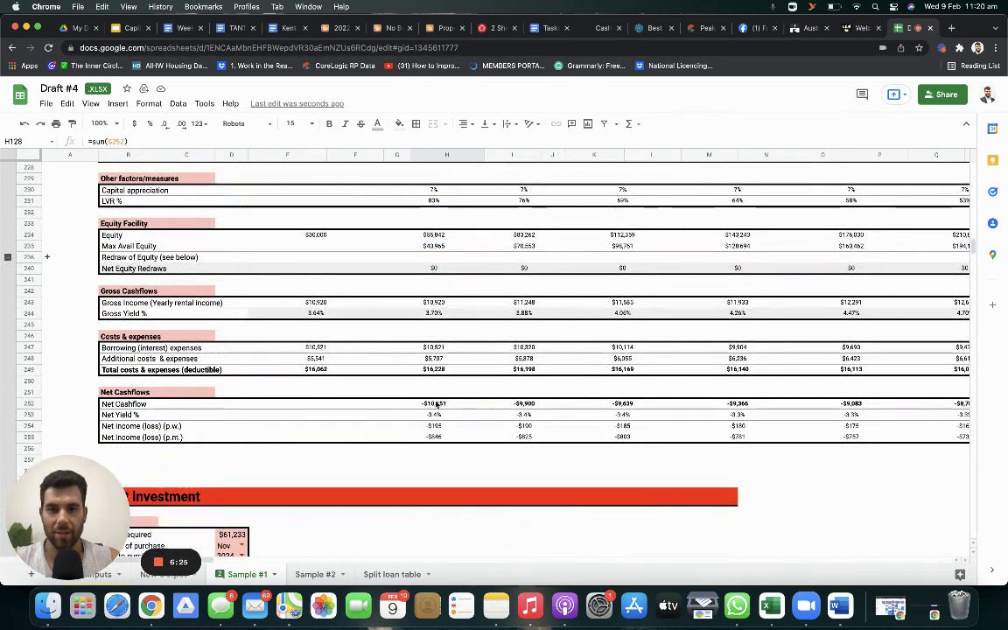
{"action": "left_click", "coordinate": [435, 404]}
{"action": "key", "text": "Right"}
{"action": "key", "text": "Right"}
{"action": "key", "text": "Right"}
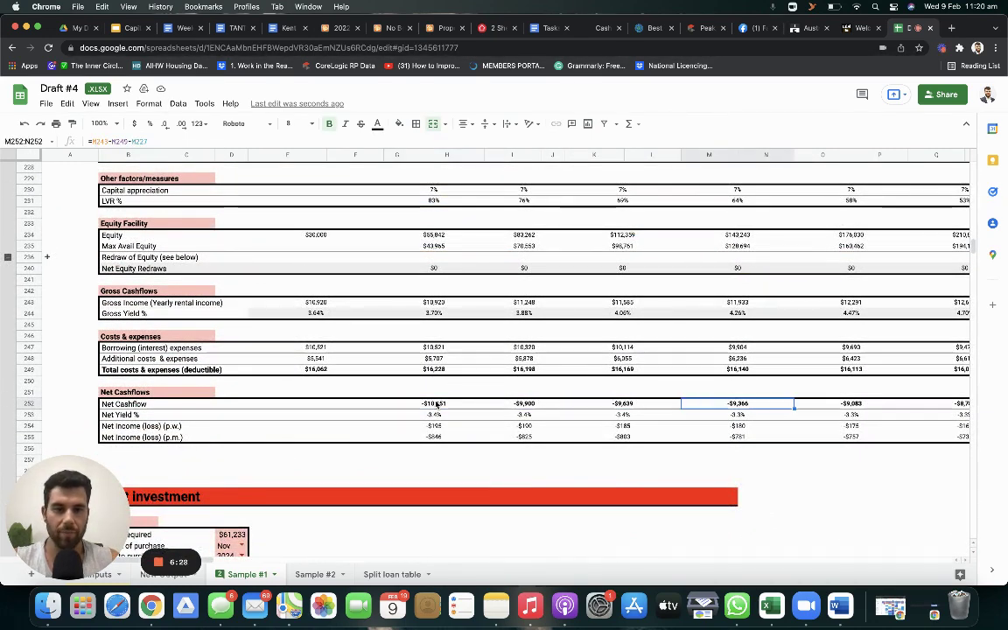
{"action": "key", "text": "Right"}
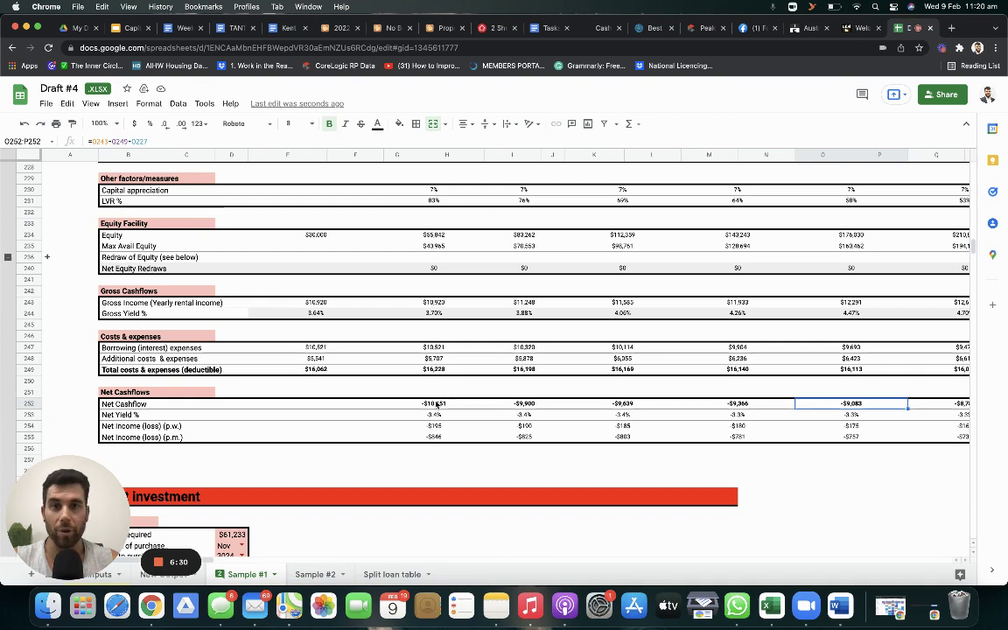
{"action": "scroll", "coordinate": [434, 404], "scroll_direction": "up", "scroll_amount": 3}
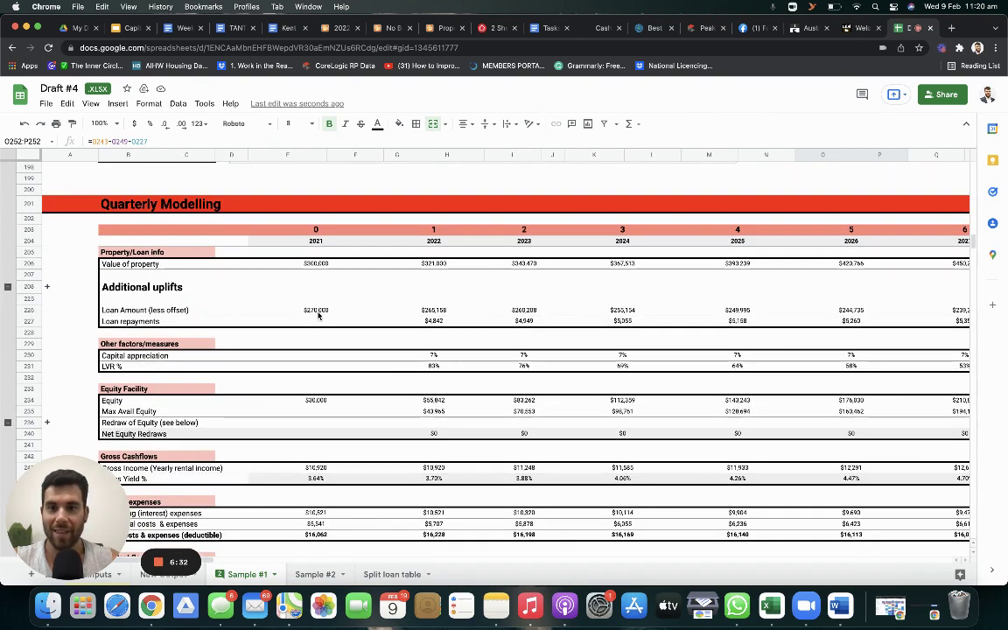
{"action": "left_click", "coordinate": [318, 312]}
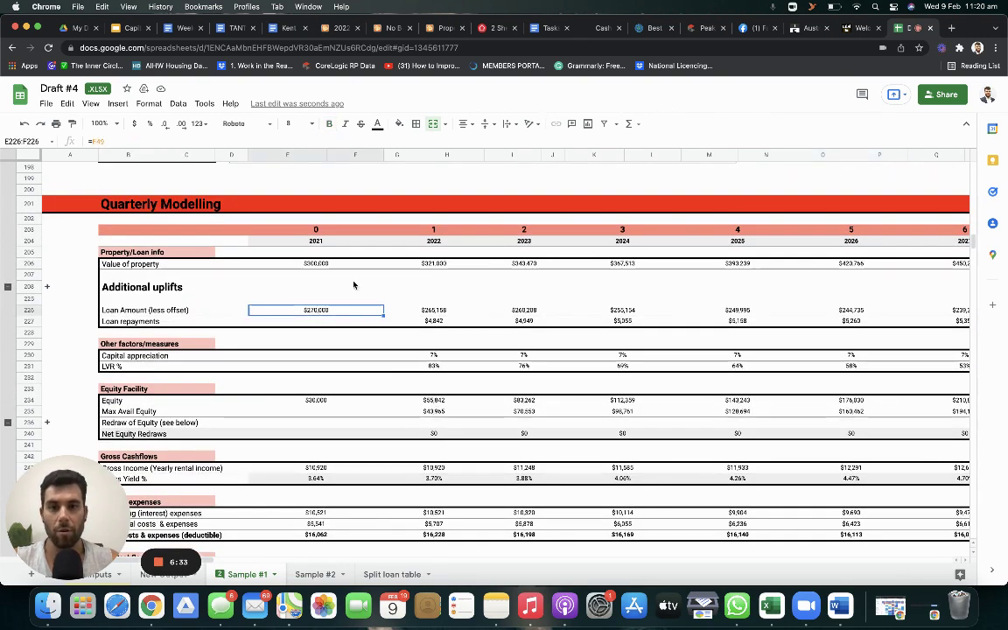
{"action": "key", "text": "Right"}
{"action": "key", "text": "Right"}
{"action": "key", "text": "Right"}
{"action": "key", "text": "Right"}
{"action": "key", "text": "Right"}
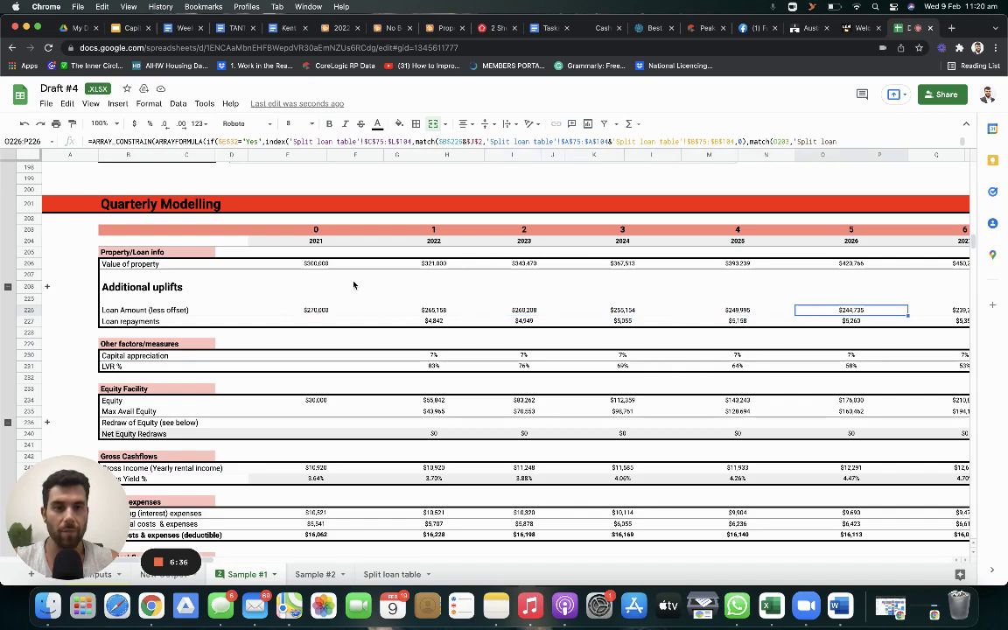
{"action": "scroll", "coordinate": [353, 284], "scroll_direction": "up", "scroll_amount": 10}
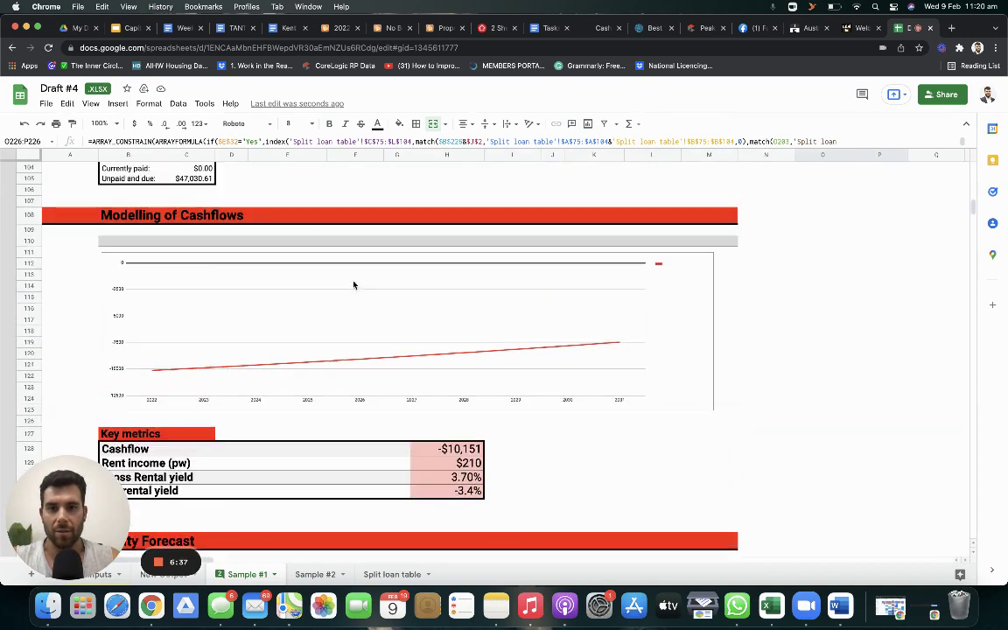
{"action": "scroll", "coordinate": [353, 284], "scroll_direction": "up", "scroll_amount": 5}
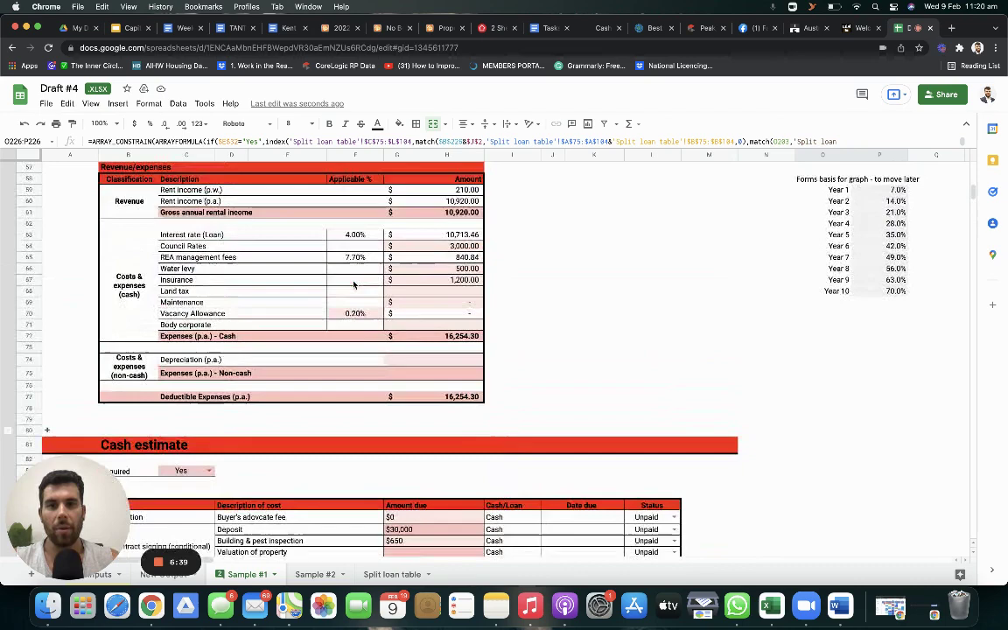
{"action": "scroll", "coordinate": [355, 284], "scroll_direction": "up", "scroll_amount": 5}
{"action": "scroll", "coordinate": [245, 307], "scroll_direction": "up", "scroll_amount": 5}
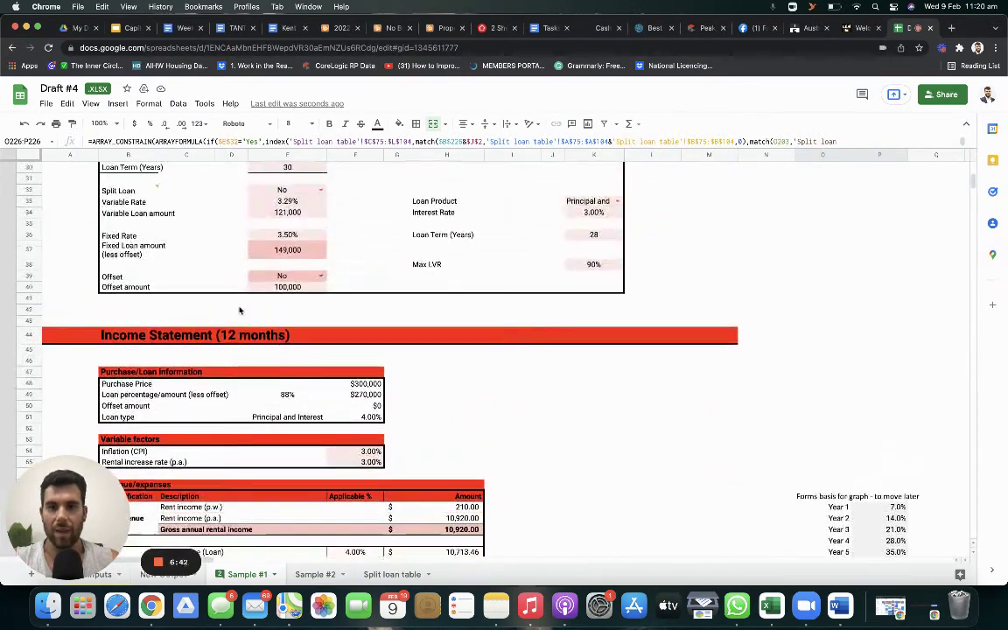
{"action": "scroll", "coordinate": [240, 310], "scroll_direction": "up", "scroll_amount": 3}
Change the interest rate from 4.00% to 5.00% and check cashflow falls to -$12,069.
{"action": "left_click", "coordinate": [283, 233]}
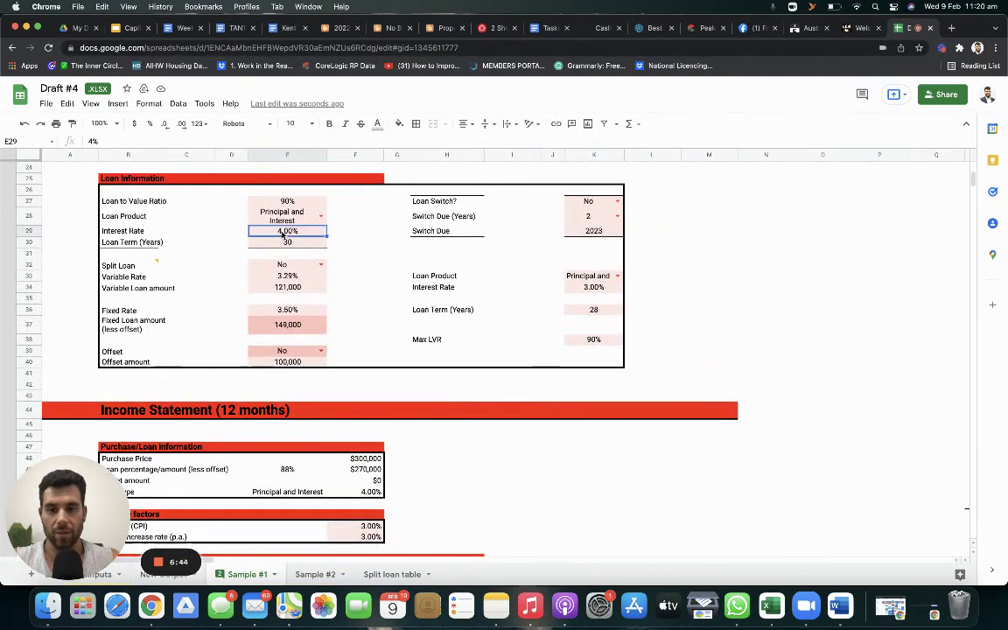
{"action": "type", "text": "5"}
{"action": "key", "text": "Return"}
{"action": "scroll", "coordinate": [285, 254], "scroll_direction": "down", "scroll_amount": 1}
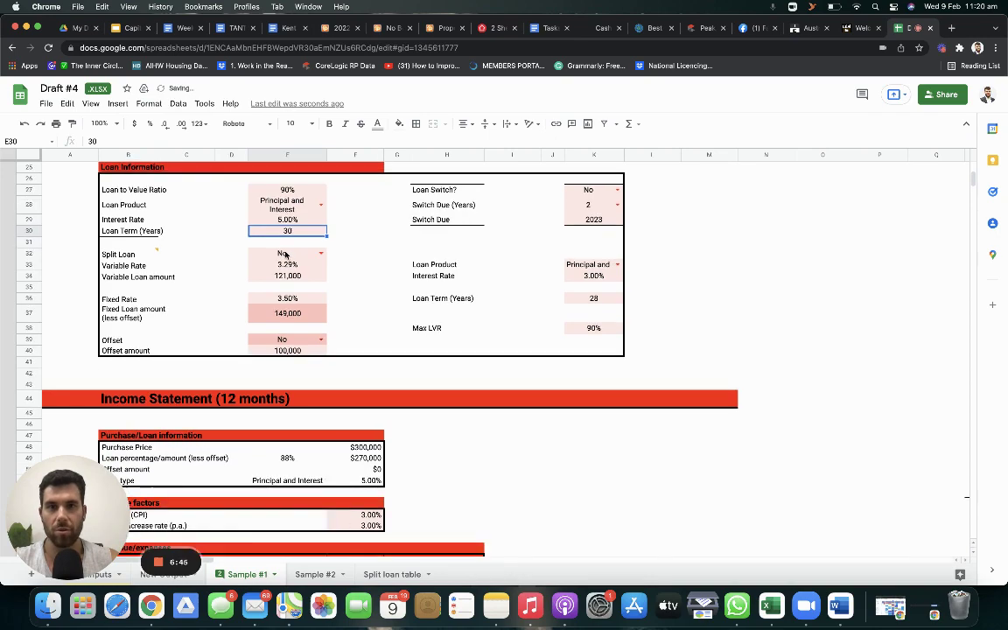
{"action": "scroll", "coordinate": [286, 254], "scroll_direction": "down", "scroll_amount": 20}
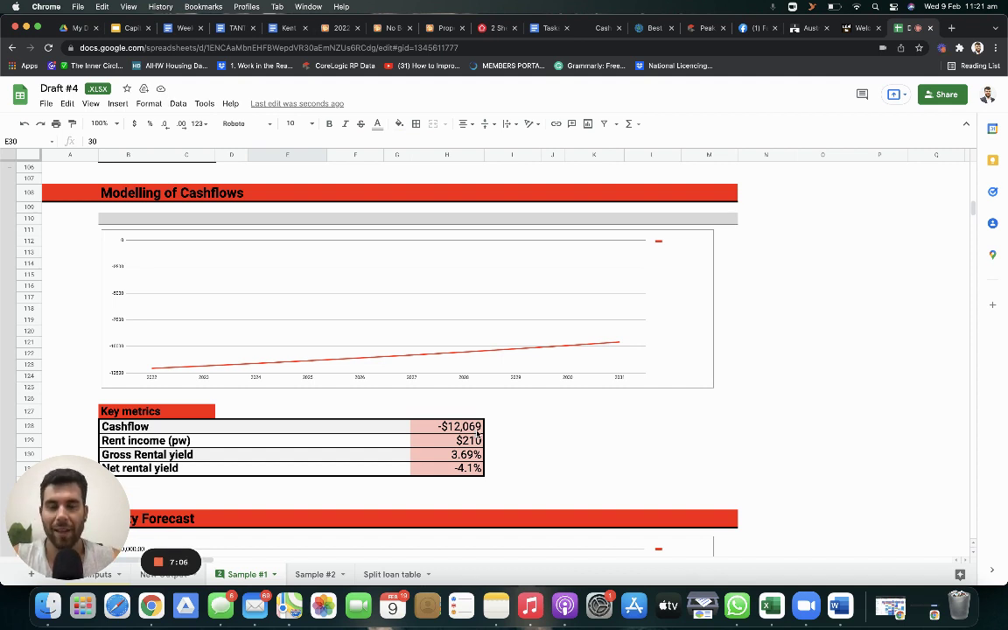
{"action": "scroll", "coordinate": [477, 432], "scroll_direction": "up", "scroll_amount": 10}
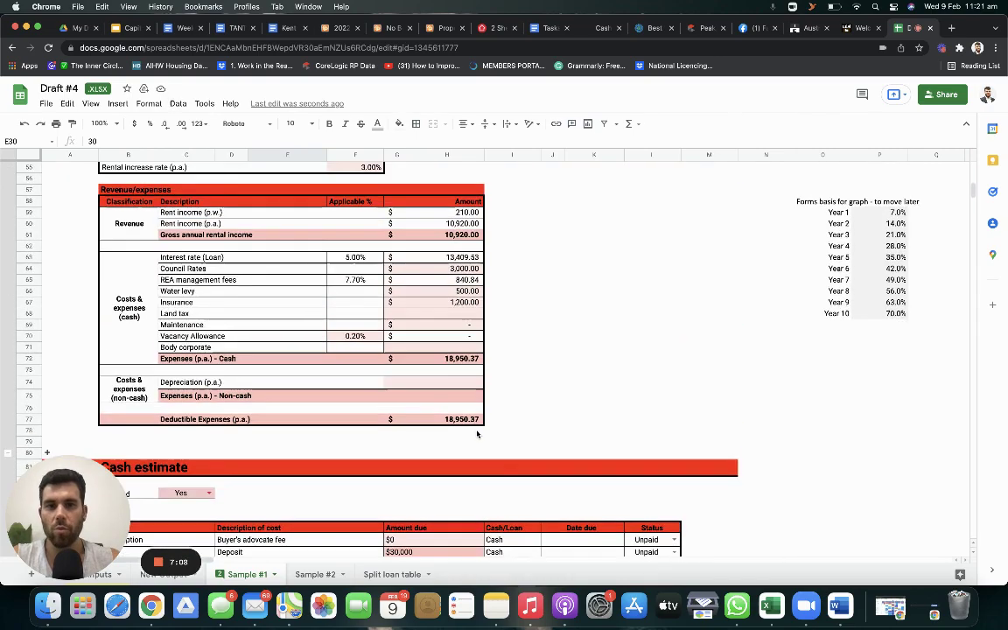
{"action": "scroll", "coordinate": [478, 432], "scroll_direction": "up", "scroll_amount": 20}
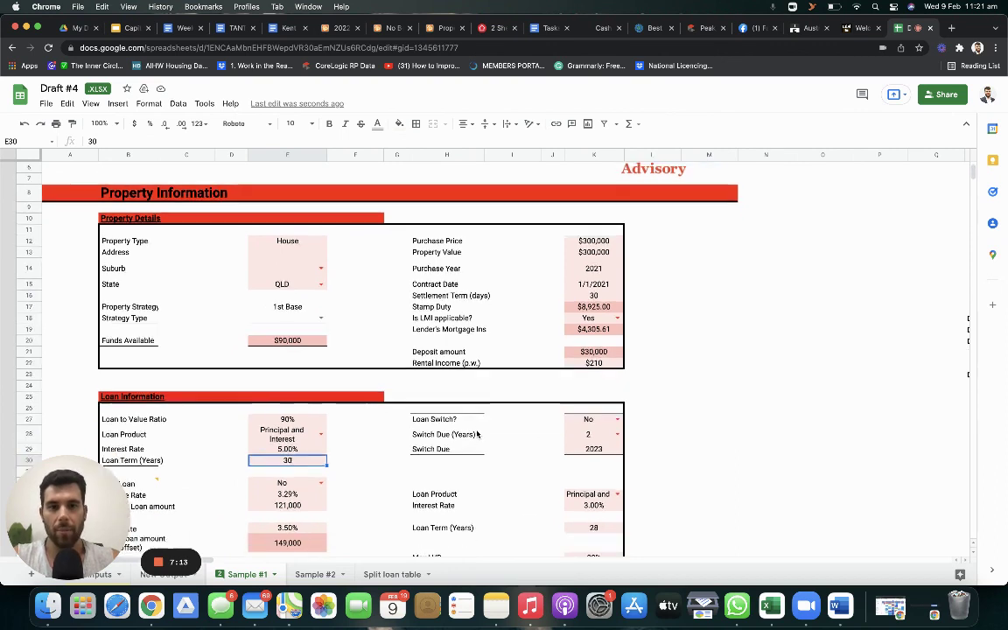
{"action": "scroll", "coordinate": [478, 432], "scroll_direction": "down", "scroll_amount": 2}
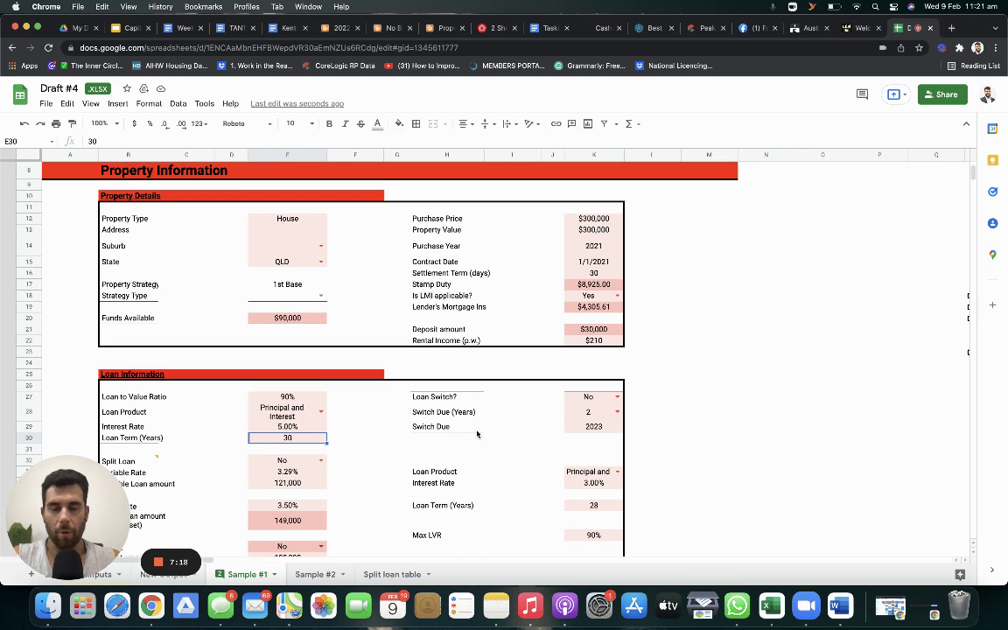
Set weekly rent to $350 and confirm Key metrics cashflow of -$5,367.
{"action": "left_click", "coordinate": [599, 343]}
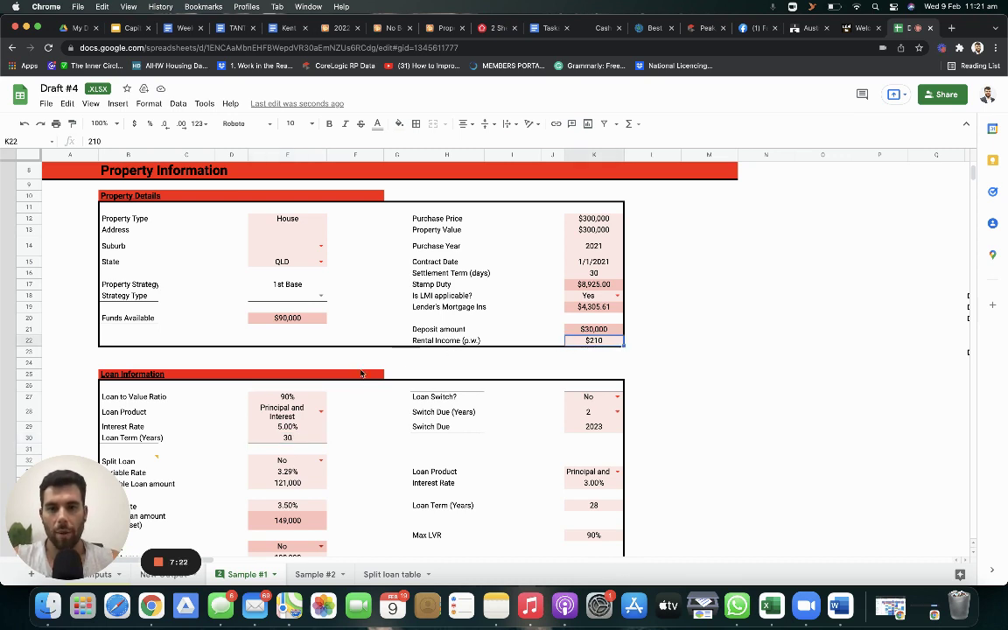
{"action": "left_click", "coordinate": [288, 427]}
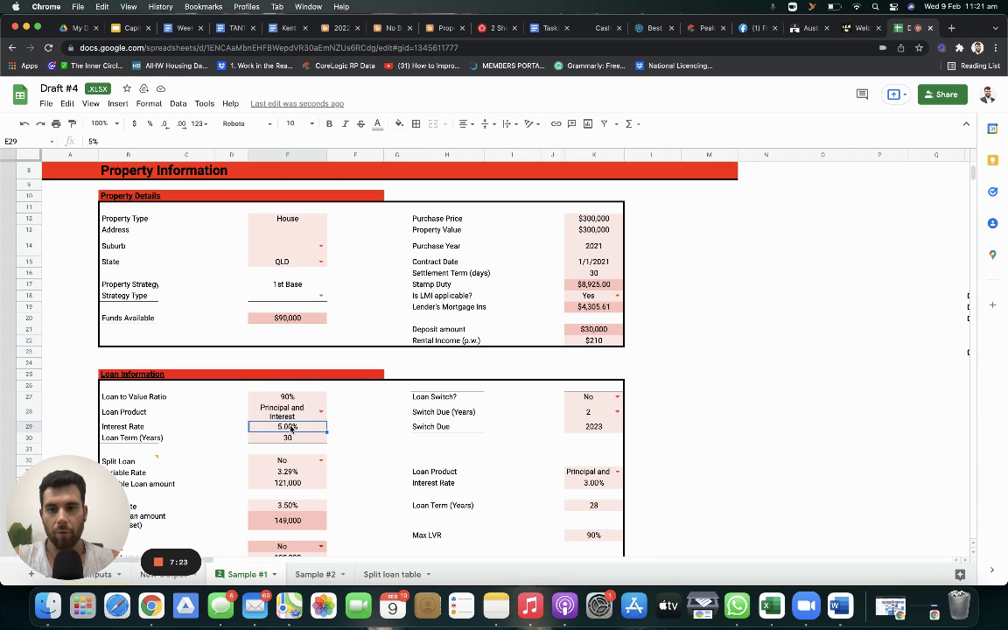
{"action": "left_click", "coordinate": [602, 340]}
{"action": "type", "text": "350"}
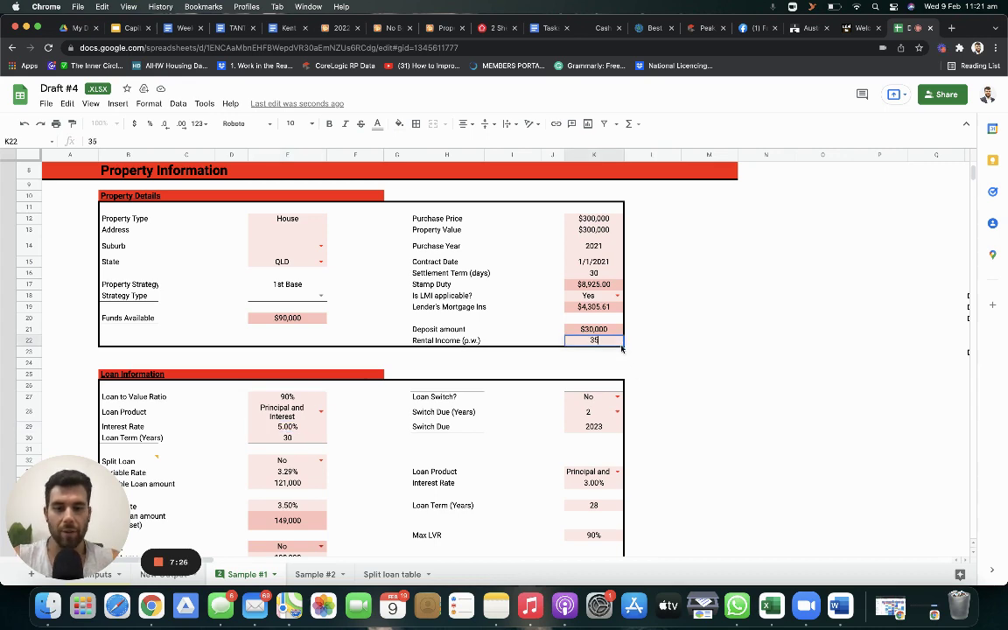
{"action": "key", "text": "Return"}
{"action": "scroll", "coordinate": [597, 383], "scroll_direction": "down", "scroll_amount": 15}
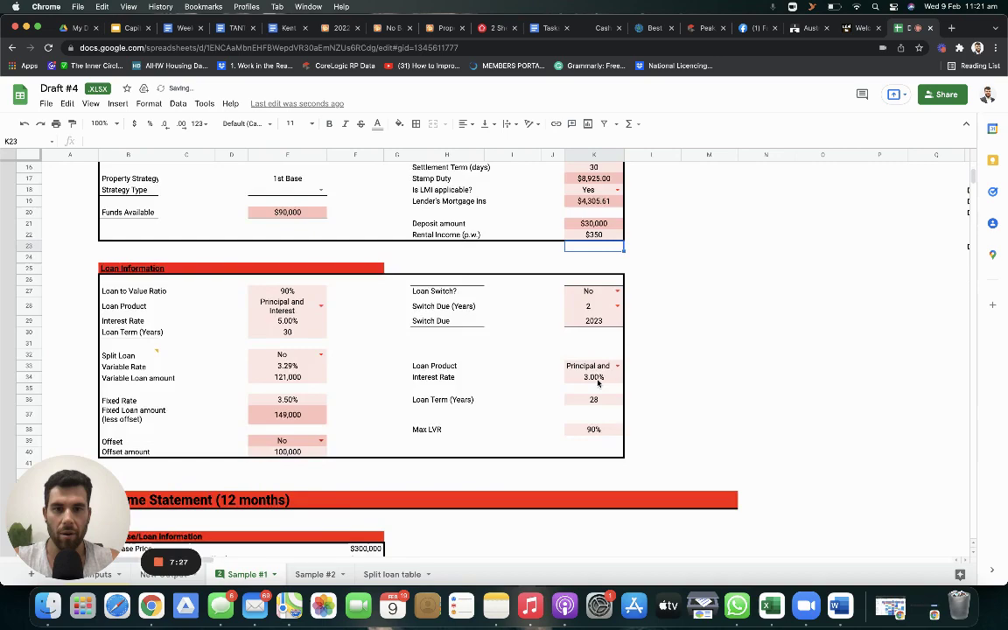
{"action": "scroll", "coordinate": [597, 383], "scroll_direction": "down", "scroll_amount": 15}
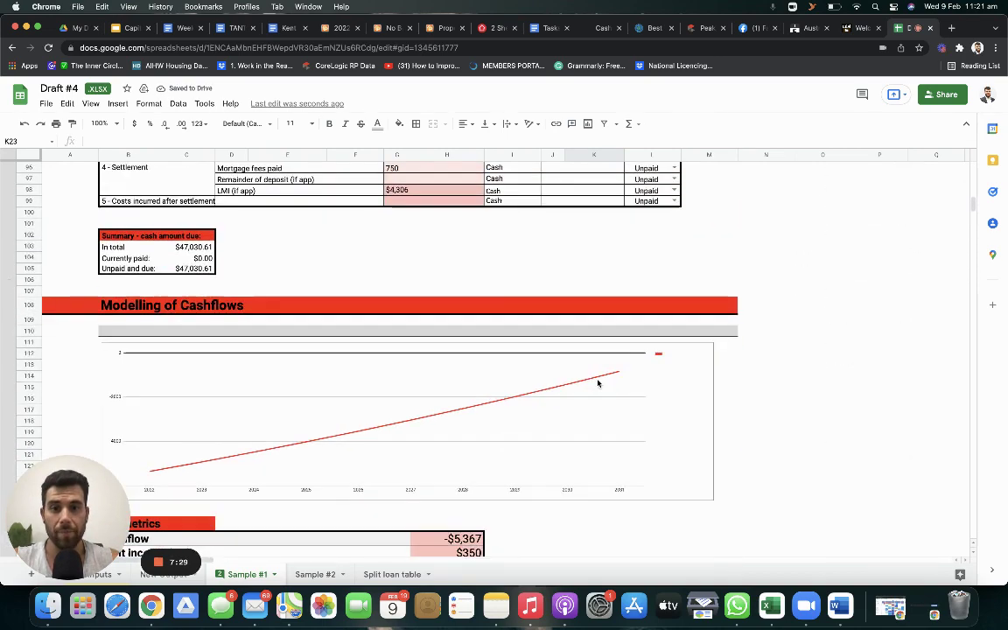
{"action": "left_click", "coordinate": [472, 431]}
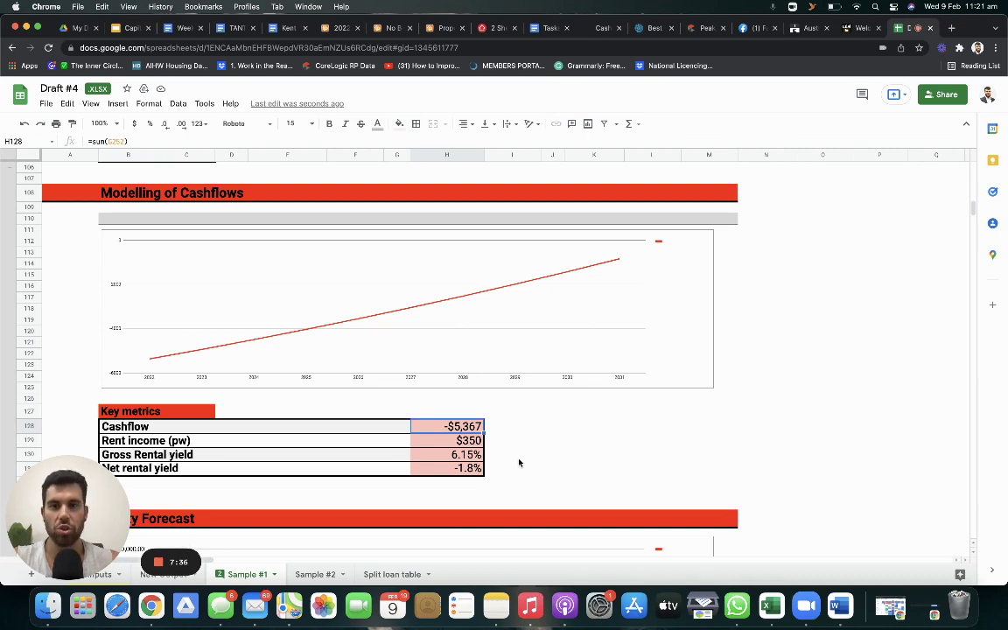
Review the yearly loan balances in quarterly modelling through to 2031.
{"action": "scroll", "coordinate": [518, 463], "scroll_direction": "down", "scroll_amount": 20}
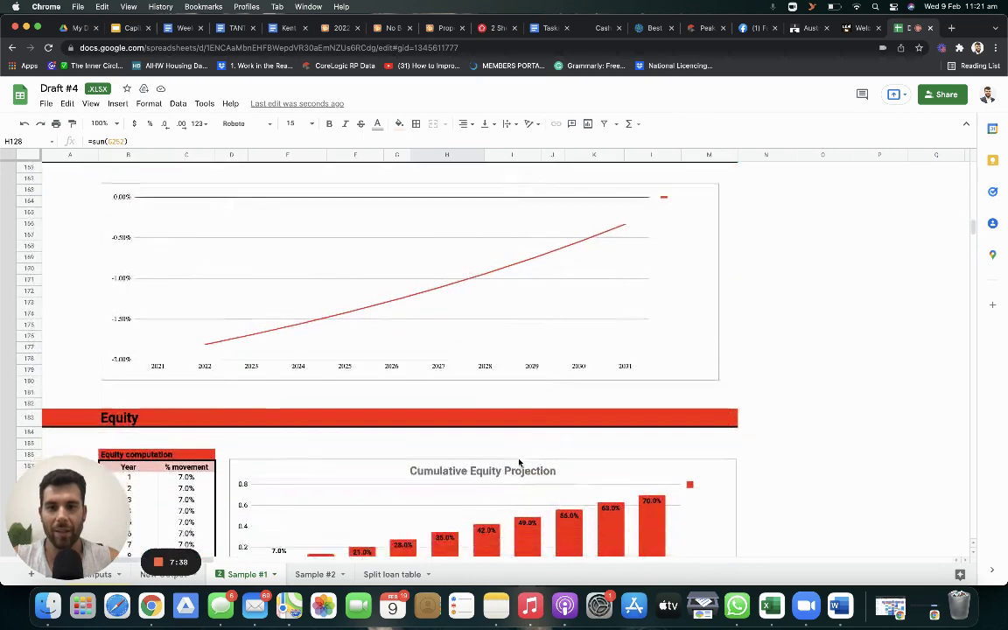
{"action": "scroll", "coordinate": [519, 462], "scroll_direction": "down", "scroll_amount": 5}
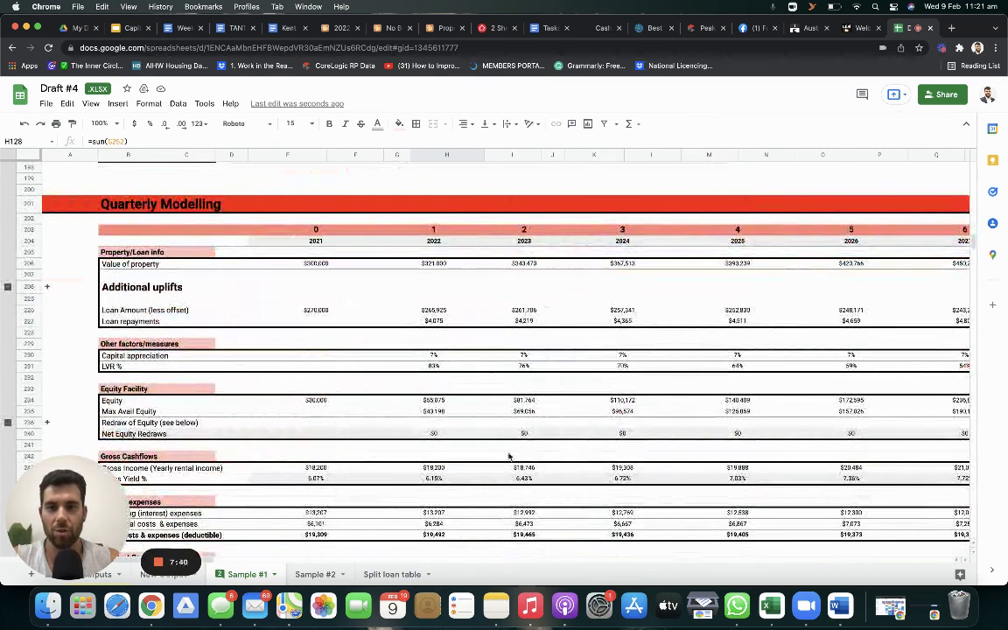
{"action": "left_click", "coordinate": [346, 313]}
{"action": "key", "text": "Right"}
{"action": "key", "text": "Right"}
{"action": "key", "text": "Right"}
{"action": "key", "text": "Right"}
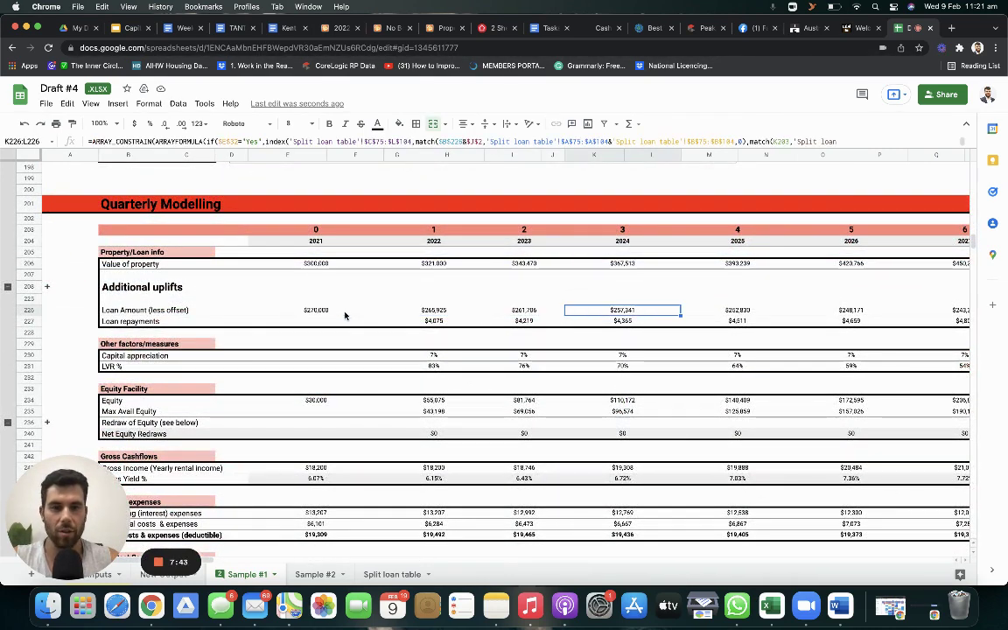
{"action": "key", "text": "Right"}
{"action": "key", "text": "Right"}
{"action": "key", "text": "Right"}
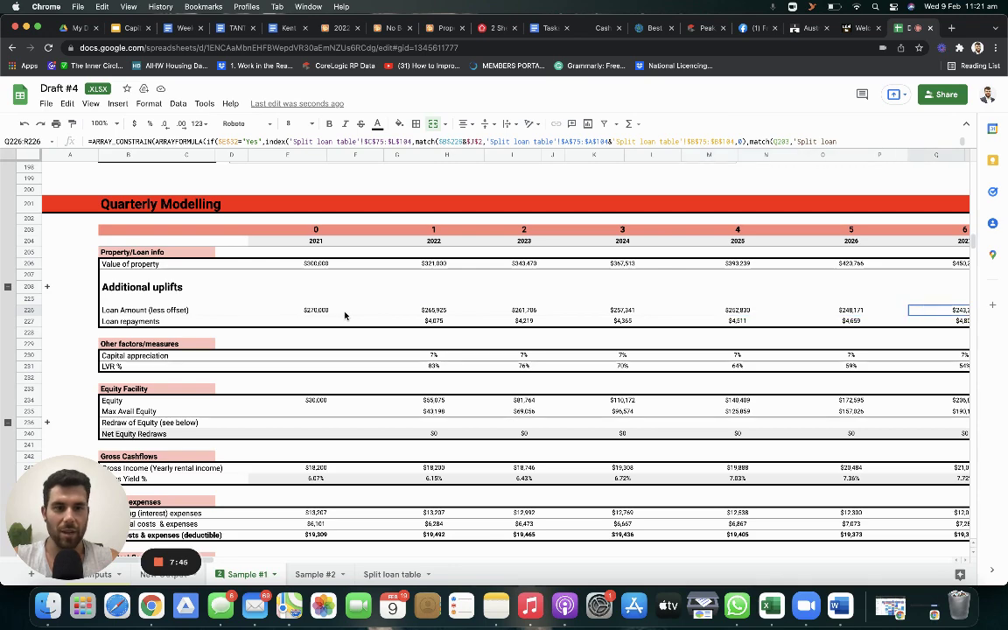
{"action": "key", "text": "Right"}
{"action": "key", "text": "Right"}
{"action": "key", "text": "Right"}
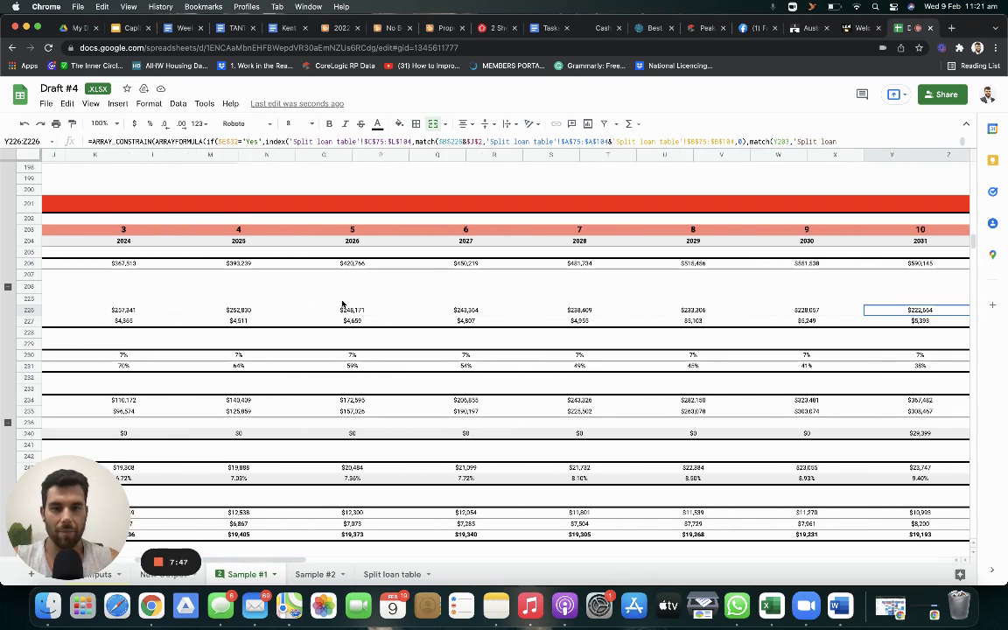
Review the Net Cashflow figures from the first year through 2031.
{"action": "scroll", "coordinate": [342, 303], "scroll_direction": "down", "scroll_amount": 5}
{"action": "scroll", "coordinate": [342, 303], "scroll_direction": "down", "scroll_amount": 5}
{"action": "scroll", "coordinate": [342, 303], "scroll_direction": "left", "scroll_amount": 5}
{"action": "scroll", "coordinate": [342, 302], "scroll_direction": "up", "scroll_amount": 2}
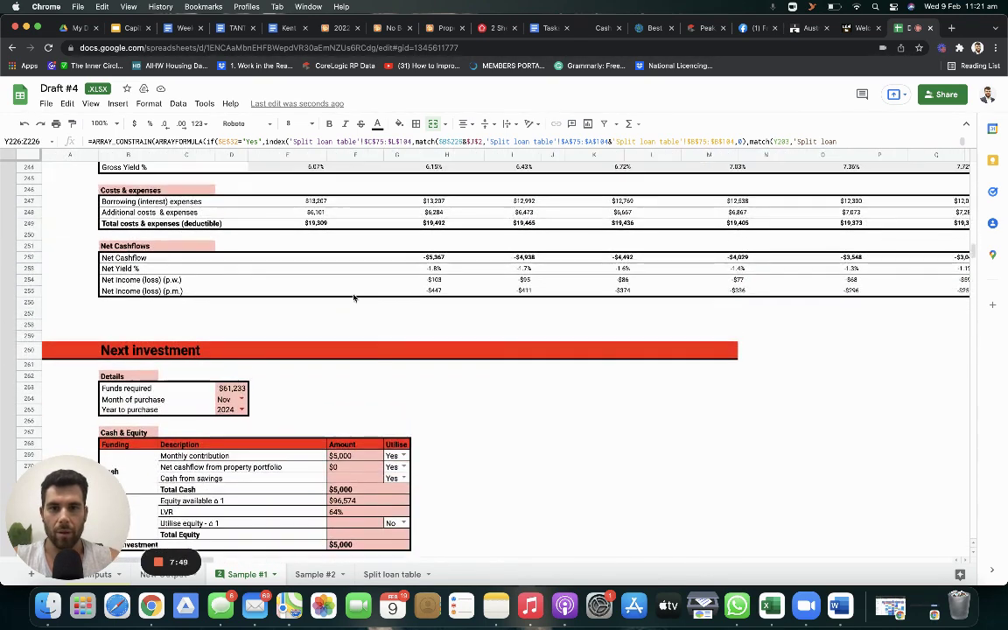
{"action": "left_click", "coordinate": [425, 256]}
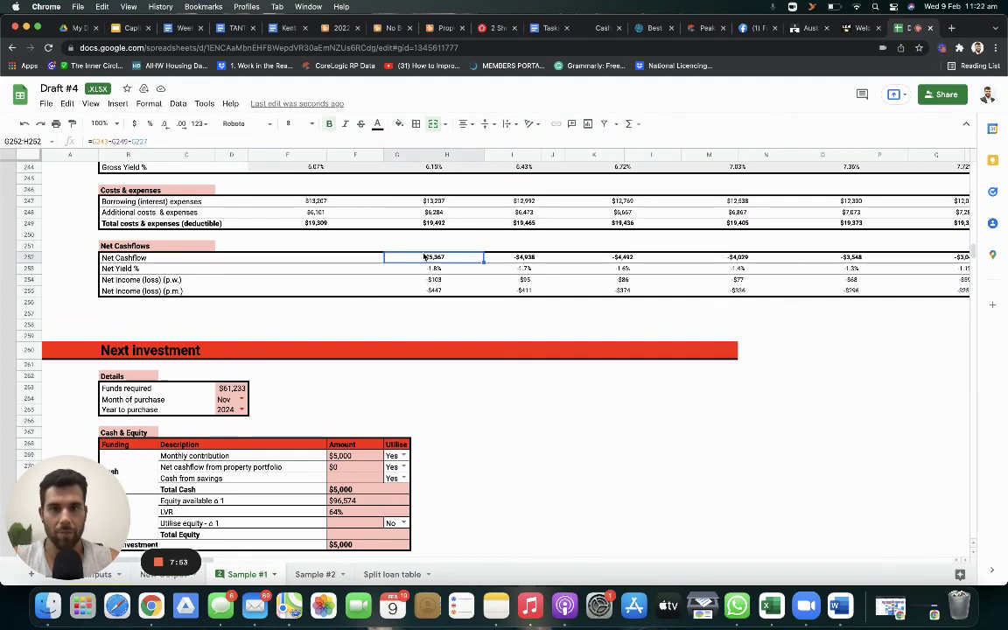
{"action": "key", "text": "Right"}
{"action": "key", "text": "Right"}
{"action": "key", "text": "Right"}
{"action": "key", "text": "Right"}
{"action": "key", "text": "Right"}
{"action": "key", "text": "Right"}
{"action": "key", "text": "Right"}
{"action": "key", "text": "Right"}
{"action": "key", "text": "Right"}
{"action": "key", "text": "Right"}
{"action": "key", "text": "Right"}
{"action": "key", "text": "Right"}
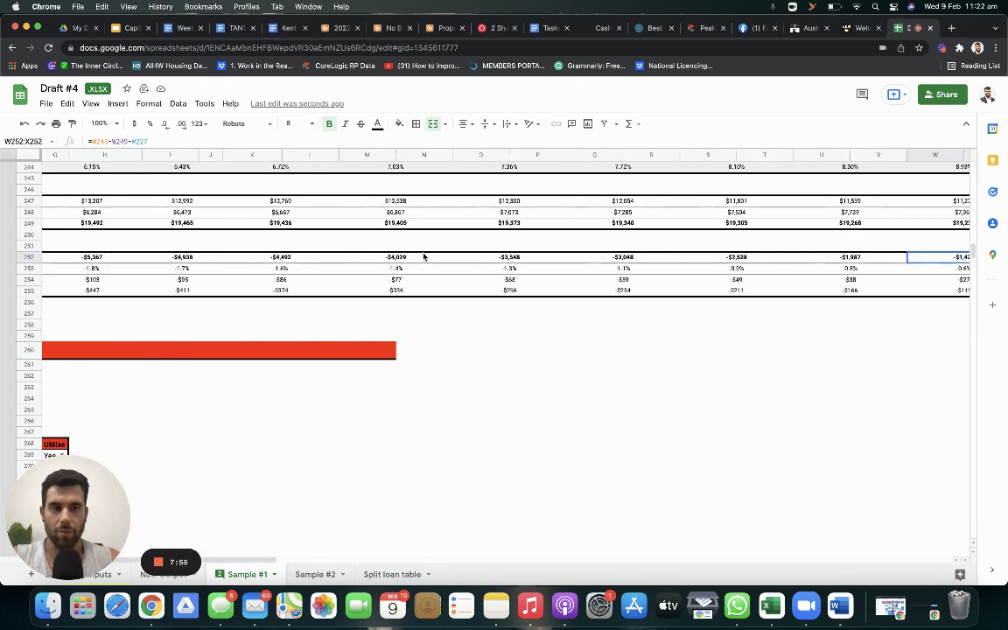
{"action": "key", "text": "Left"}
{"action": "key", "text": "Left"}
{"action": "key", "text": "Left"}
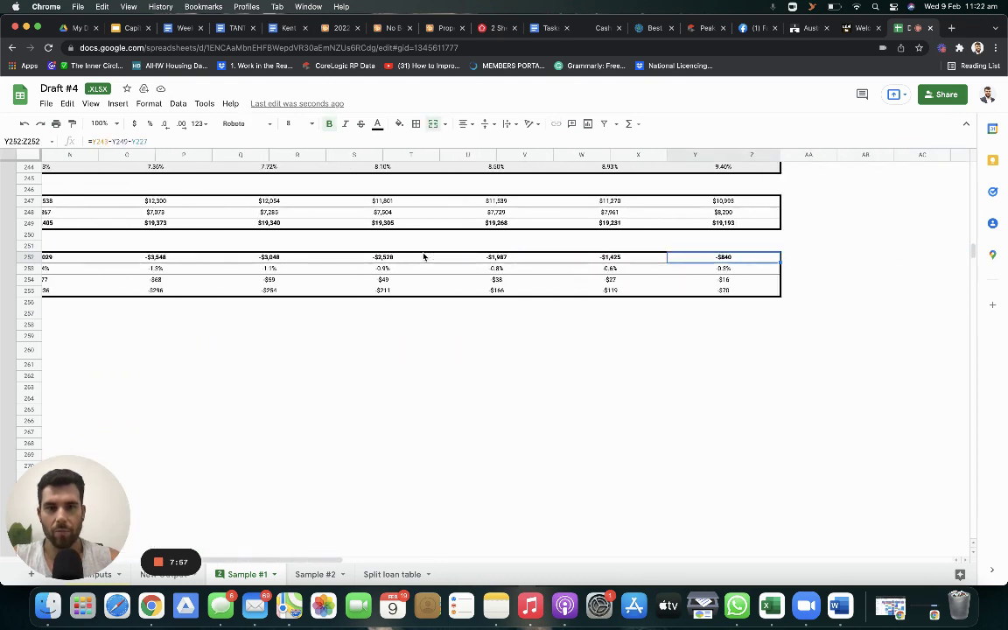
Return to the Loan Information inputs at the top of the sheet.
{"action": "scroll", "coordinate": [425, 256], "scroll_direction": "up", "scroll_amount": 3}
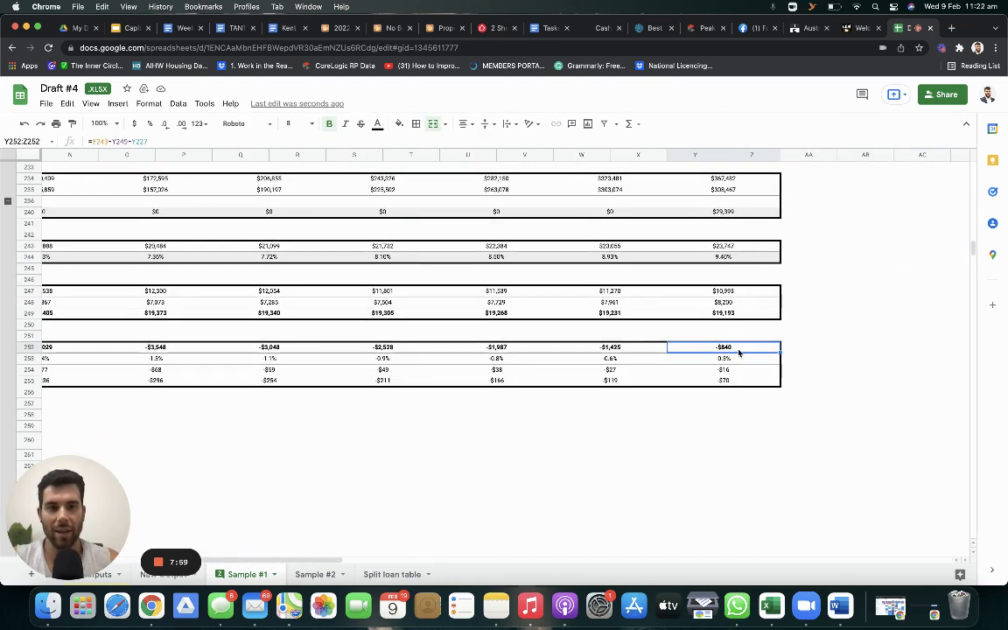
{"action": "scroll", "coordinate": [737, 354], "scroll_direction": "up", "scroll_amount": 5}
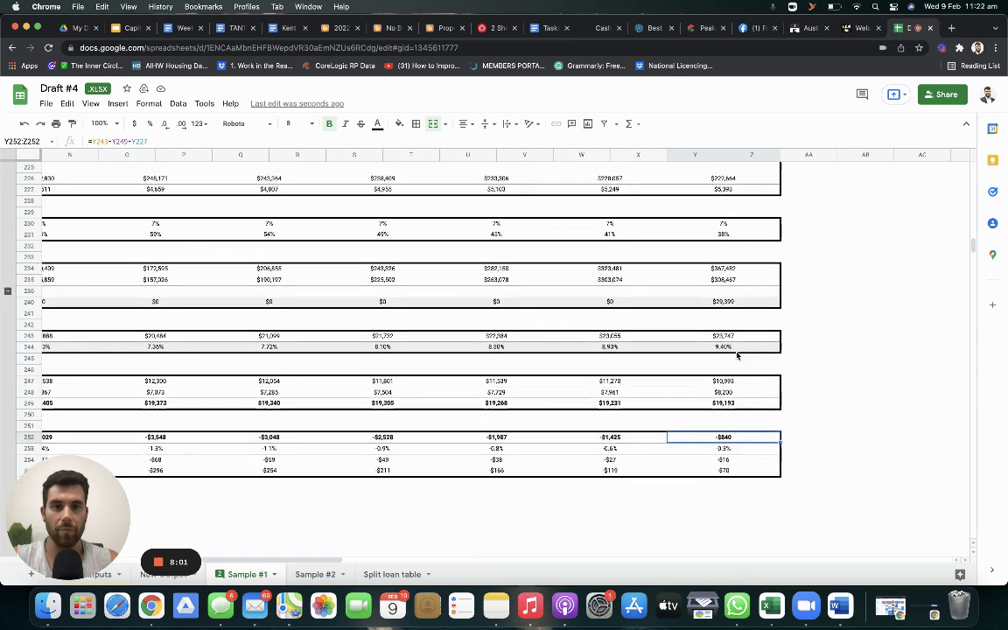
{"action": "scroll", "coordinate": [737, 354], "scroll_direction": "up", "scroll_amount": 1}
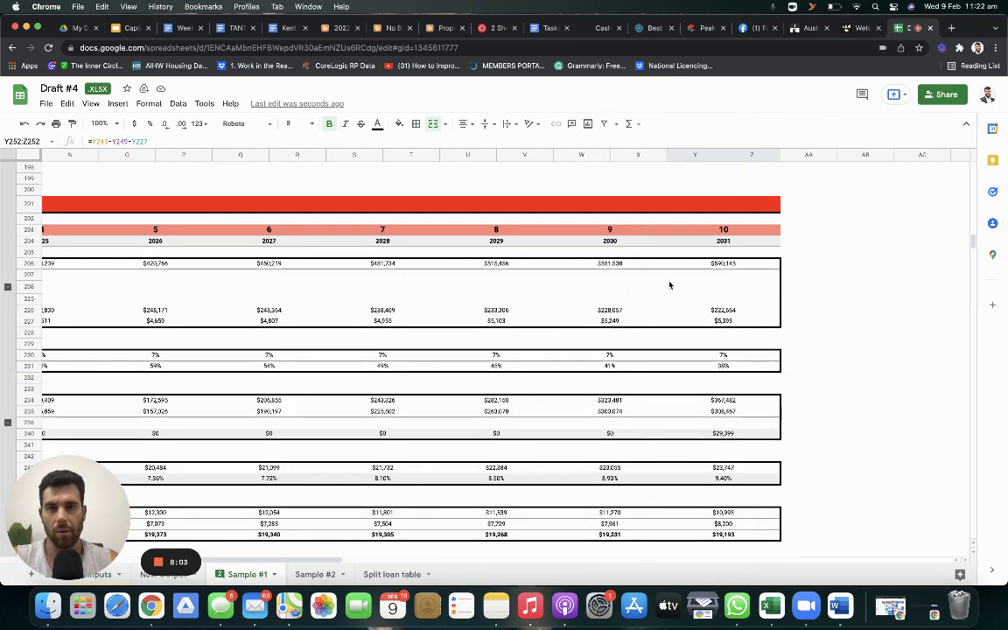
{"action": "scroll", "coordinate": [669, 285], "scroll_direction": "left", "scroll_amount": 10}
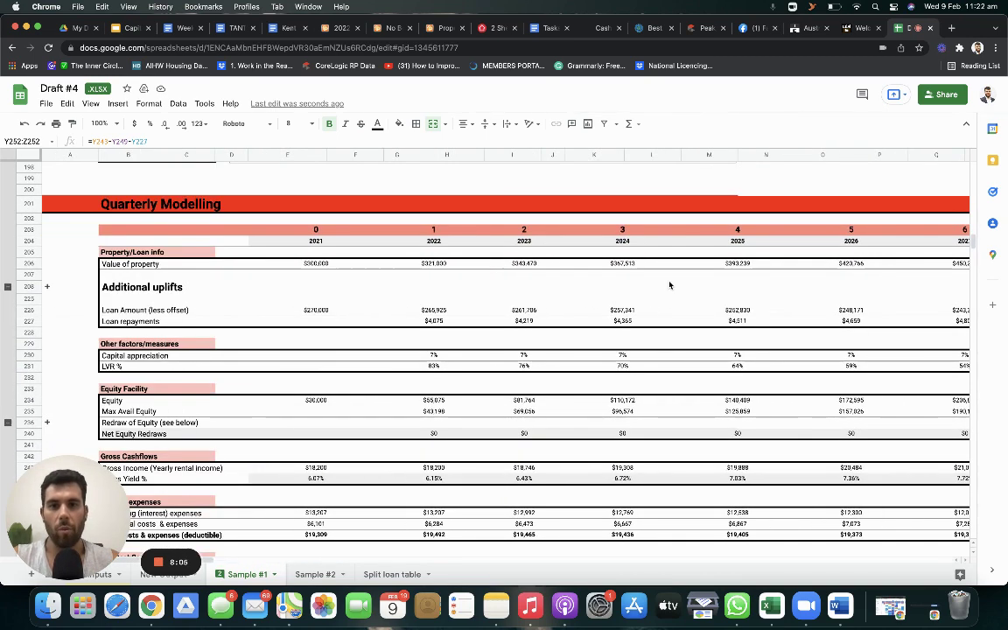
{"action": "scroll", "coordinate": [669, 284], "scroll_direction": "up", "scroll_amount": 15}
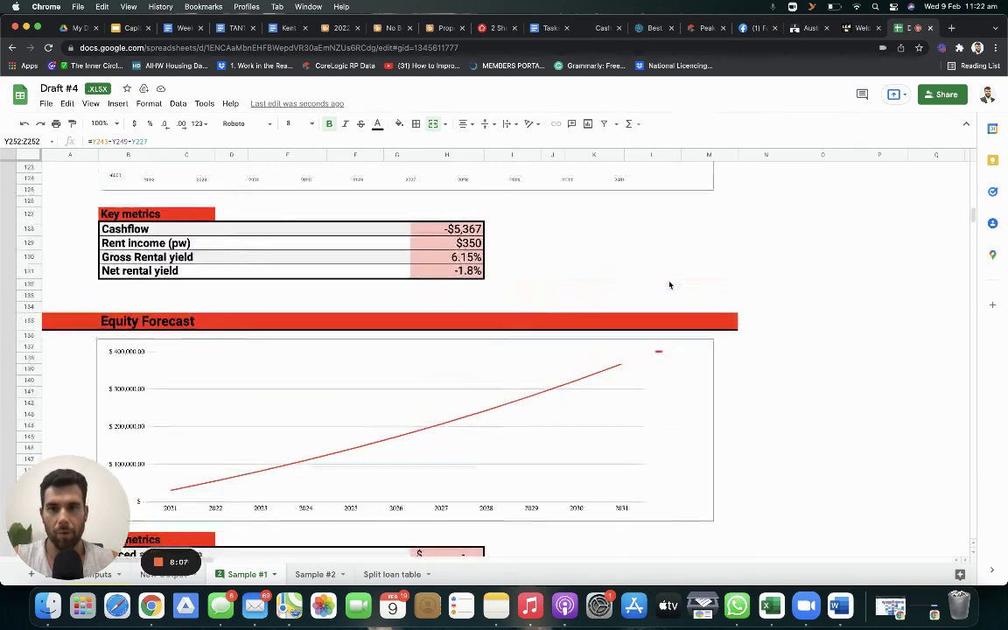
{"action": "scroll", "coordinate": [670, 285], "scroll_direction": "up", "scroll_amount": 15}
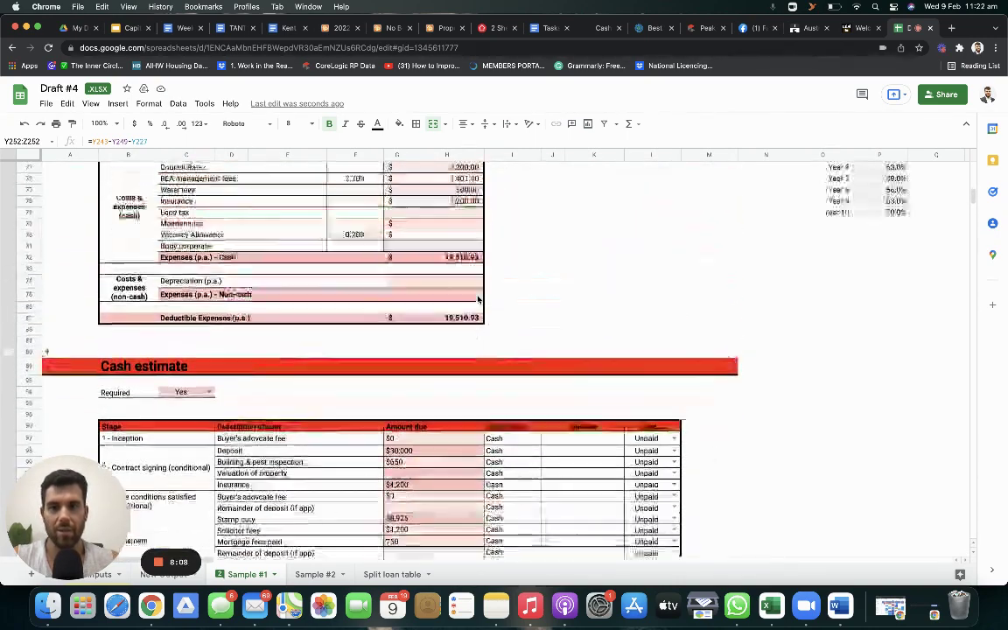
{"action": "scroll", "coordinate": [478, 299], "scroll_direction": "up", "scroll_amount": 10}
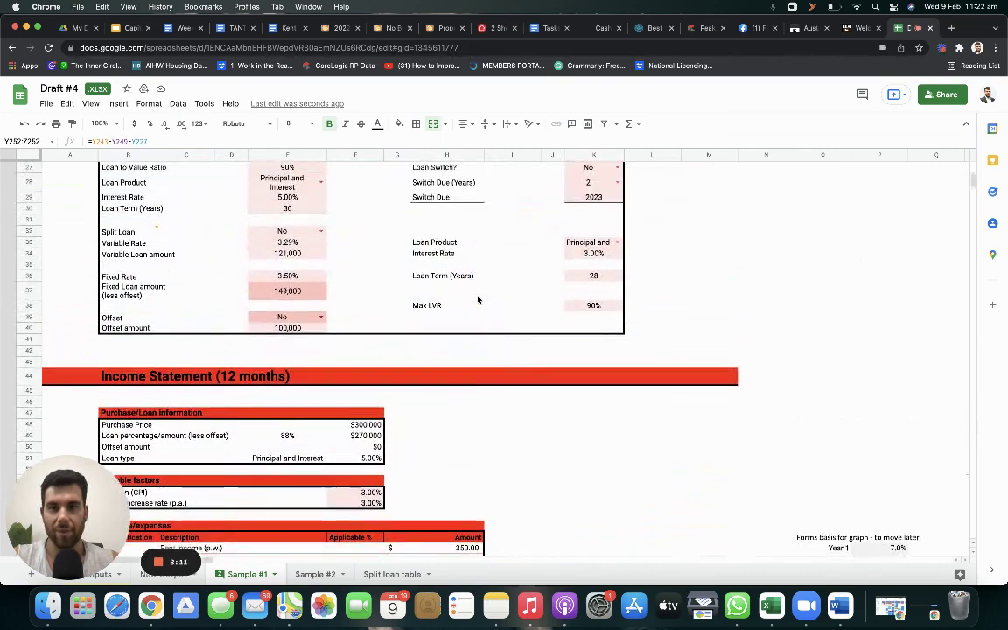
Set the interest rate to 3.00% and review the recalculated Net Cashflow for 2023–2031.
{"action": "left_click", "coordinate": [280, 208]}
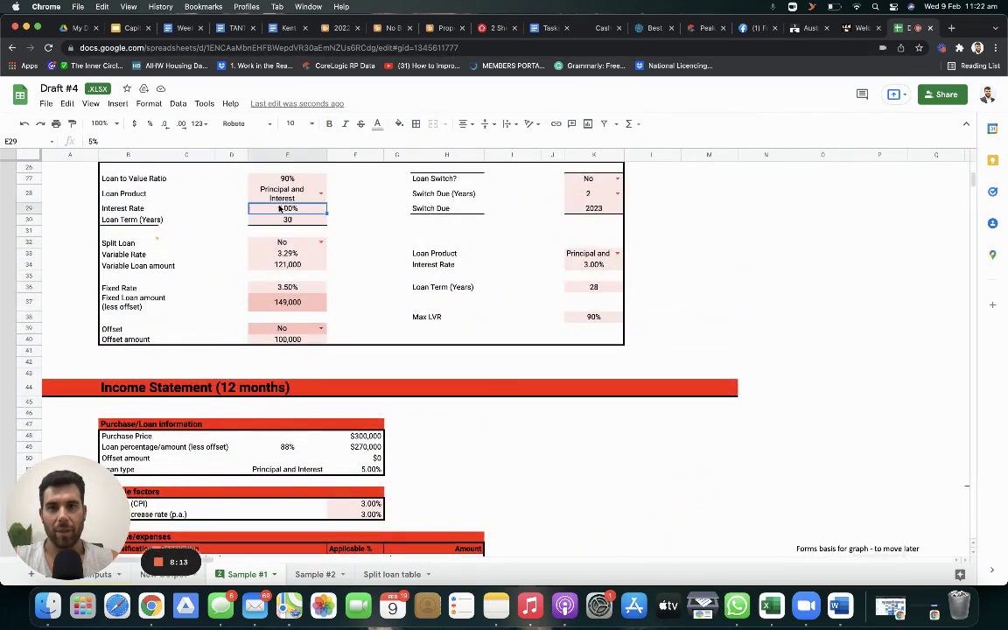
{"action": "key", "text": "Return"}
{"action": "scroll", "coordinate": [279, 209], "scroll_direction": "down", "scroll_amount": 20}
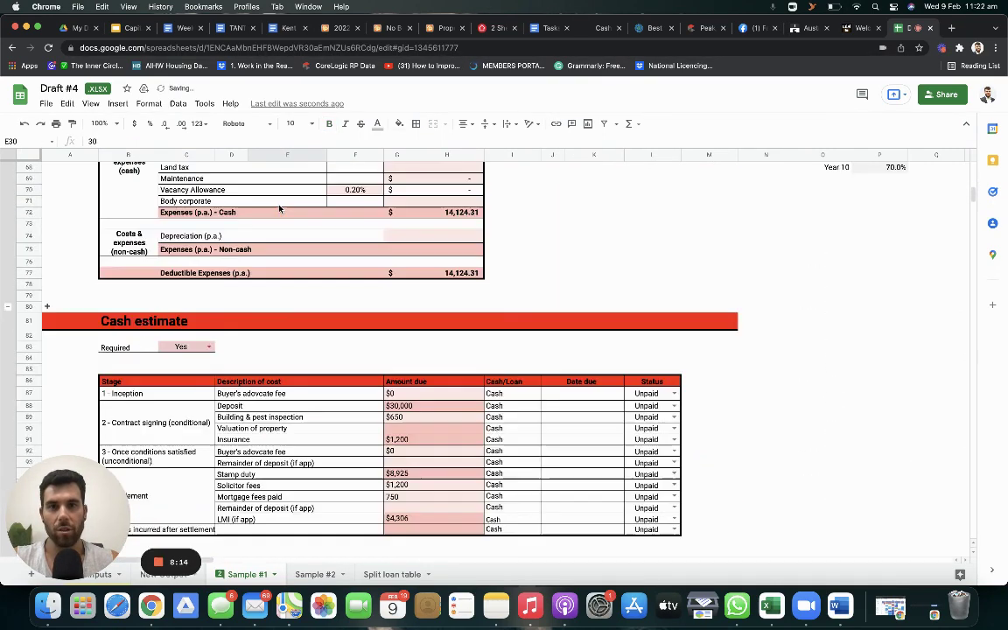
{"action": "scroll", "coordinate": [279, 209], "scroll_direction": "down", "scroll_amount": 5}
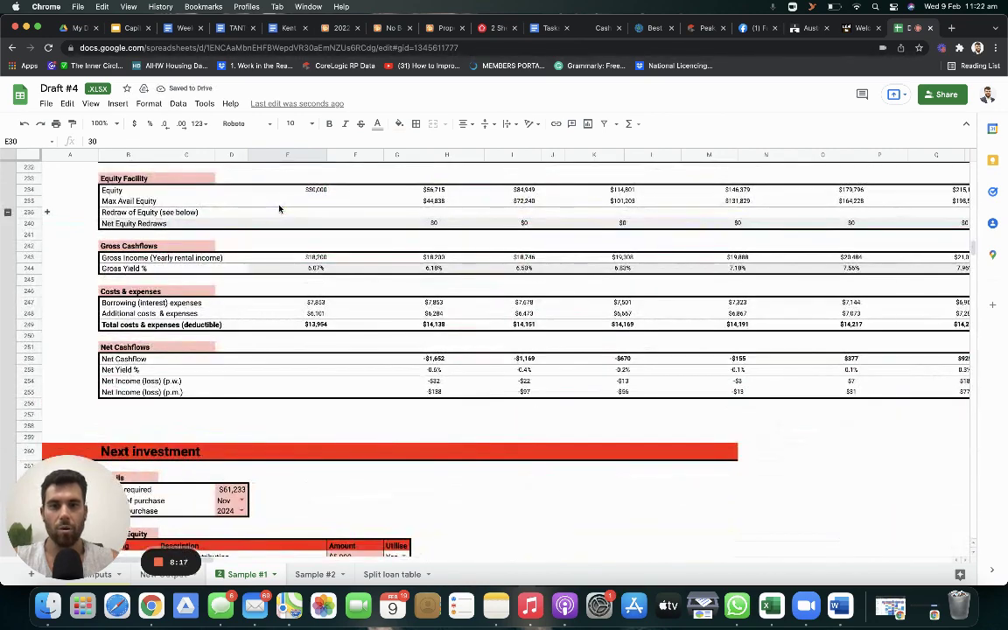
{"action": "left_click", "coordinate": [531, 359]}
{"action": "key", "text": "Right"}
{"action": "key", "text": "Right"}
{"action": "key", "text": "Right"}
{"action": "key", "text": "Right"}
{"action": "key", "text": "Right"}
{"action": "key", "text": "Right"}
{"action": "key", "text": "Right"}
{"action": "key", "text": "Right"}
{"action": "key", "text": "Right"}
{"action": "key", "text": "Right"}
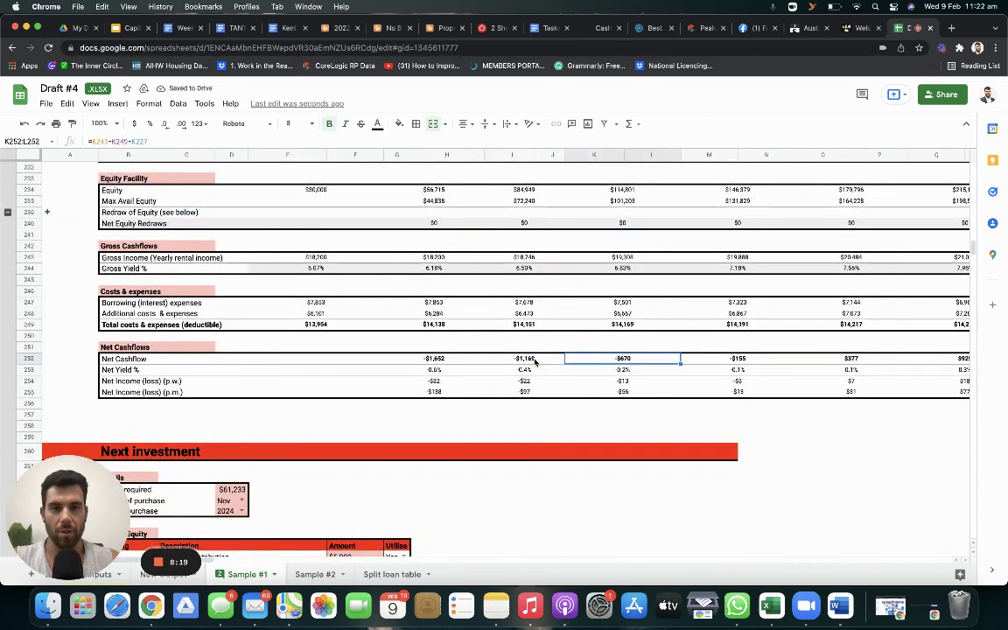
{"action": "key", "text": "Left"}
{"action": "key", "text": "Left"}
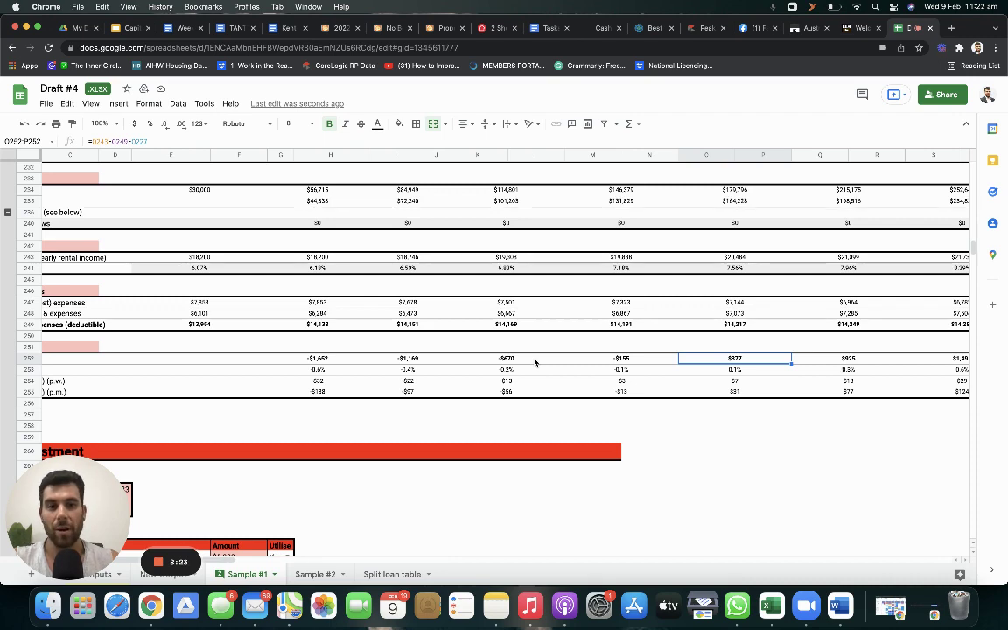
{"action": "key", "text": "Right"}
{"action": "key", "text": "Right"}
{"action": "key", "text": "Right"}
{"action": "key", "text": "Right"}
{"action": "key", "text": "Right"}
{"action": "key", "text": "Right"}
{"action": "key", "text": "Right"}
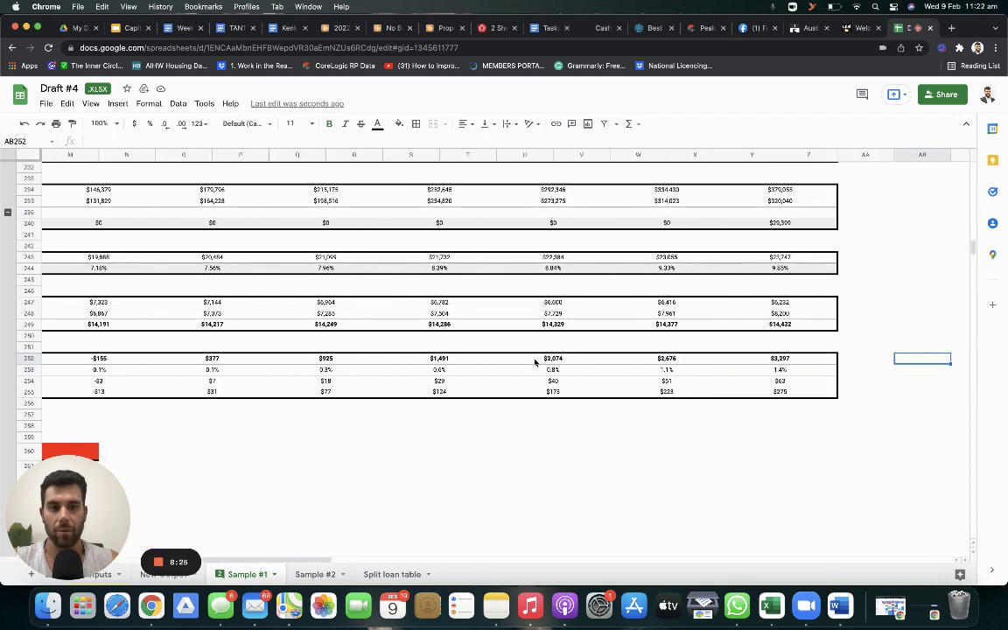
{"action": "key", "text": "Left"}
{"action": "key", "text": "Left"}
Return to the inputs and verify weekly rental income is still $350.
{"action": "scroll", "coordinate": [535, 363], "scroll_direction": "up", "scroll_amount": 10}
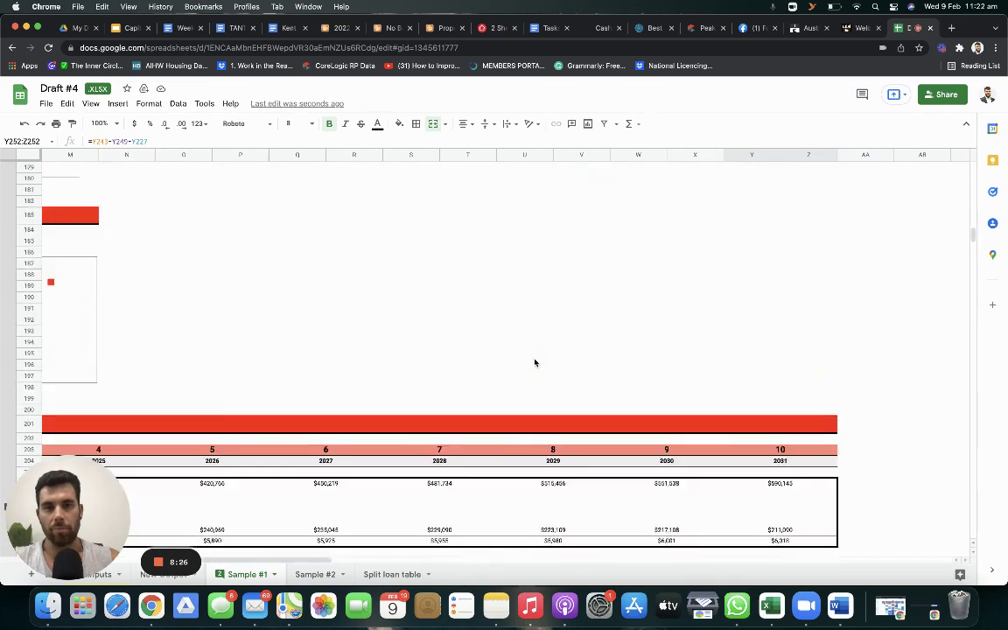
{"action": "scroll", "coordinate": [535, 362], "scroll_direction": "up", "scroll_amount": 5}
{"action": "scroll", "coordinate": [535, 362], "scroll_direction": "left", "scroll_amount": 5}
{"action": "scroll", "coordinate": [535, 362], "scroll_direction": "up", "scroll_amount": 10}
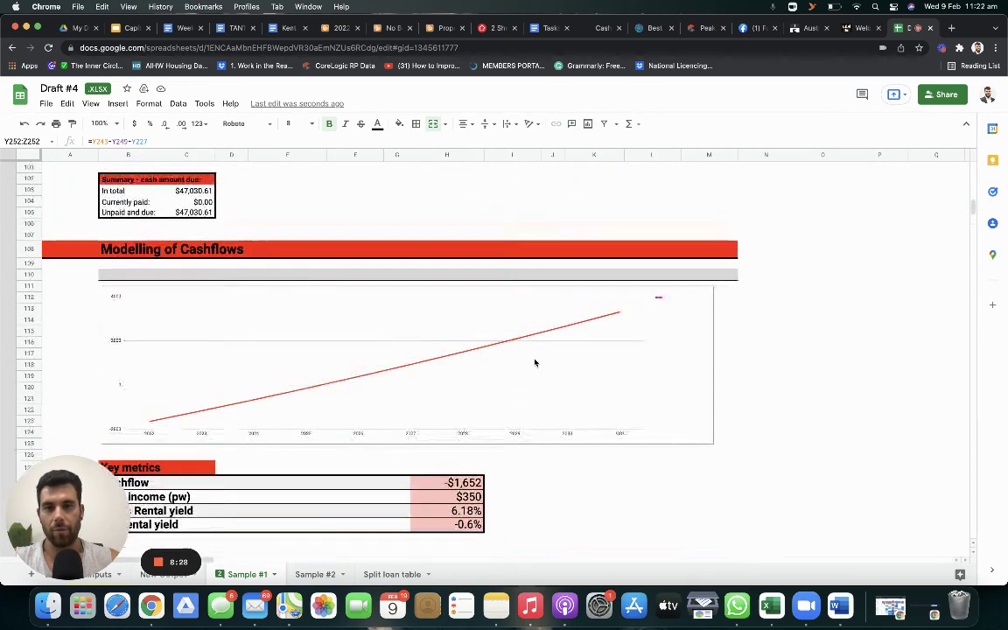
{"action": "scroll", "coordinate": [535, 362], "scroll_direction": "up", "scroll_amount": 15}
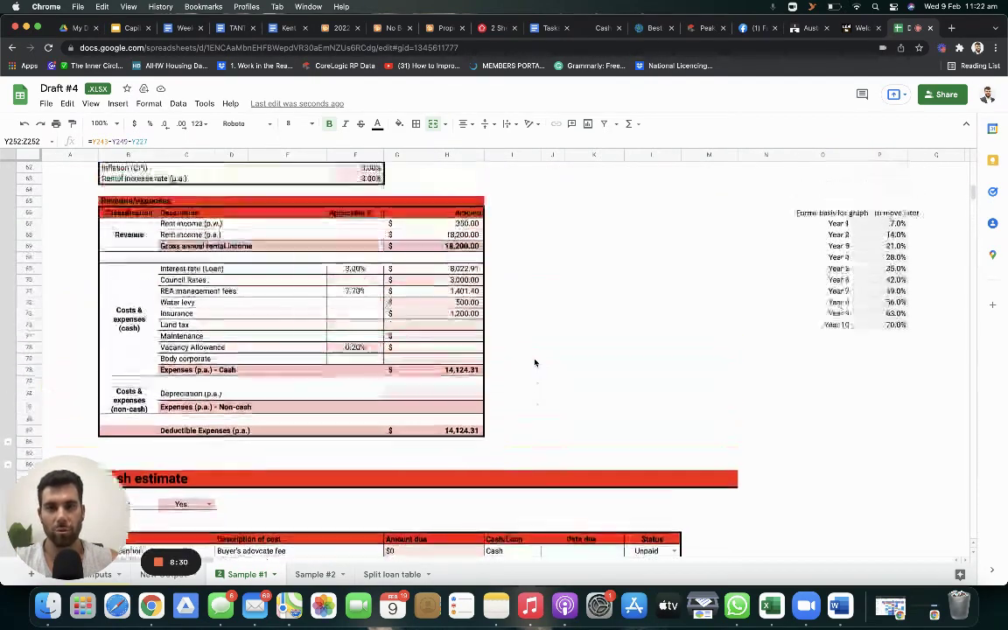
{"action": "scroll", "coordinate": [535, 362], "scroll_direction": "up", "scroll_amount": 15}
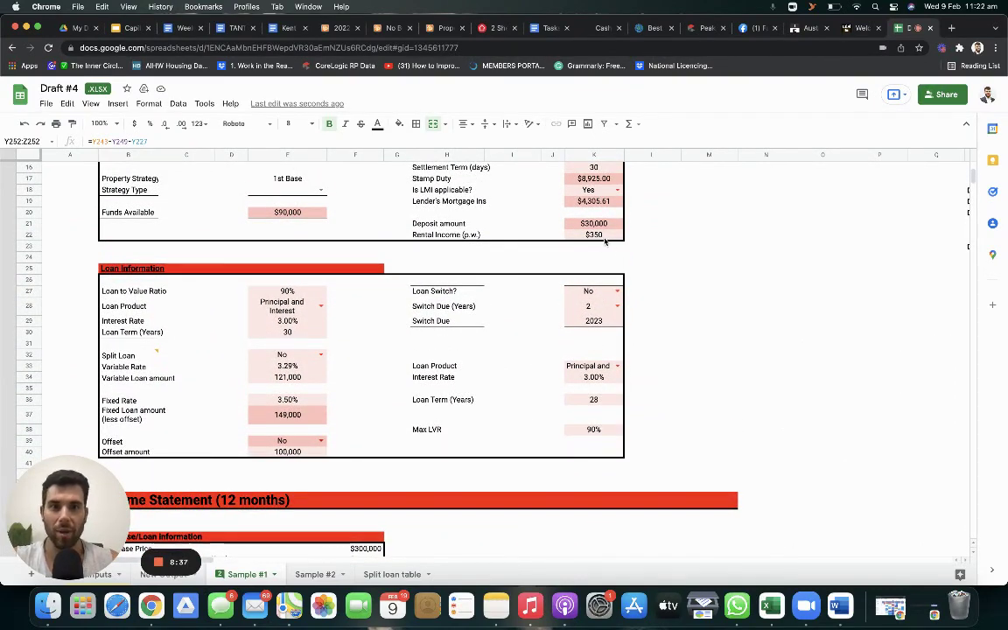
{"action": "left_click", "coordinate": [602, 237]}
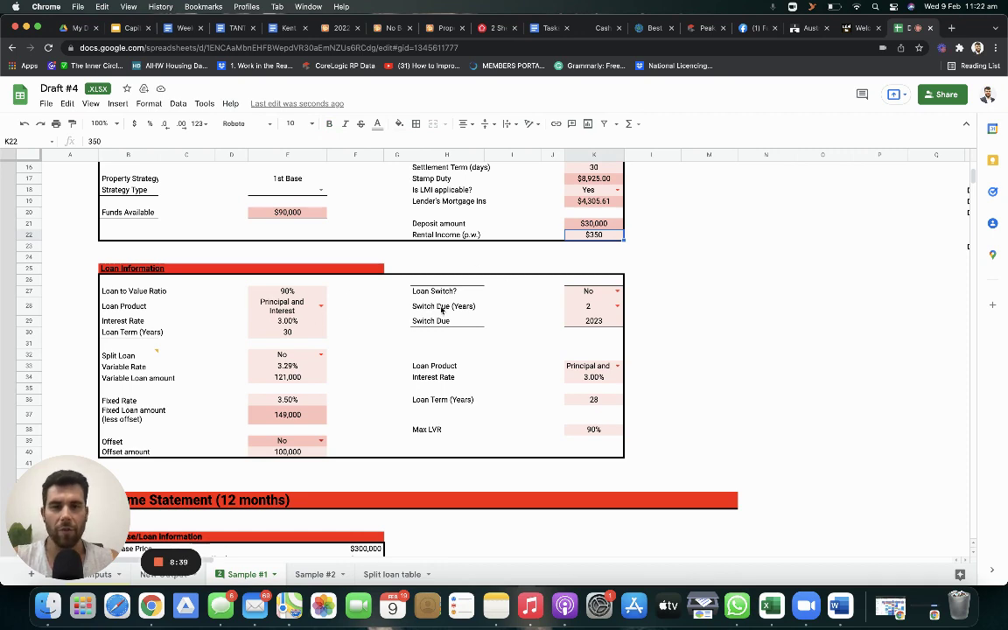
{"action": "scroll", "coordinate": [442, 309], "scroll_direction": "up", "scroll_amount": 3}
Set purchase price to $600,000 and weekly rent to $400, then view Key metrics.
{"action": "left_click", "coordinate": [588, 191]}
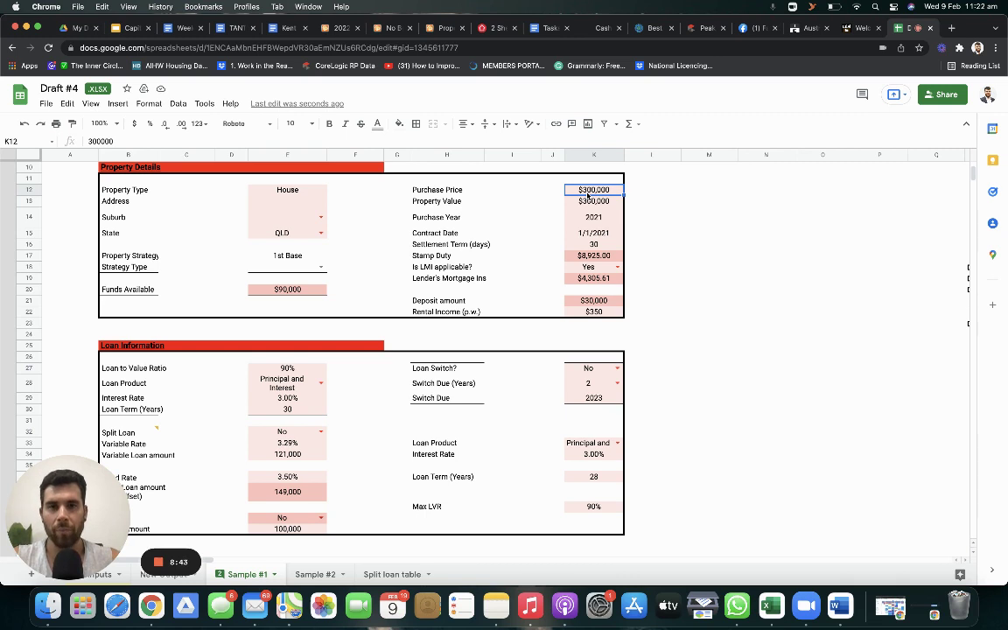
{"action": "type", "text": "500000"}
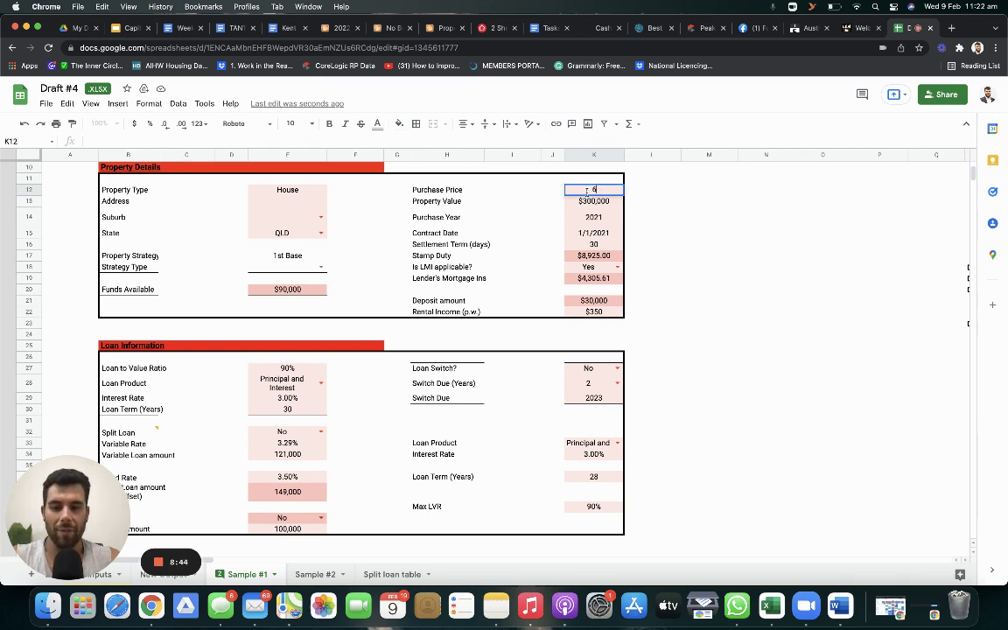
{"action": "key", "text": "Return"}
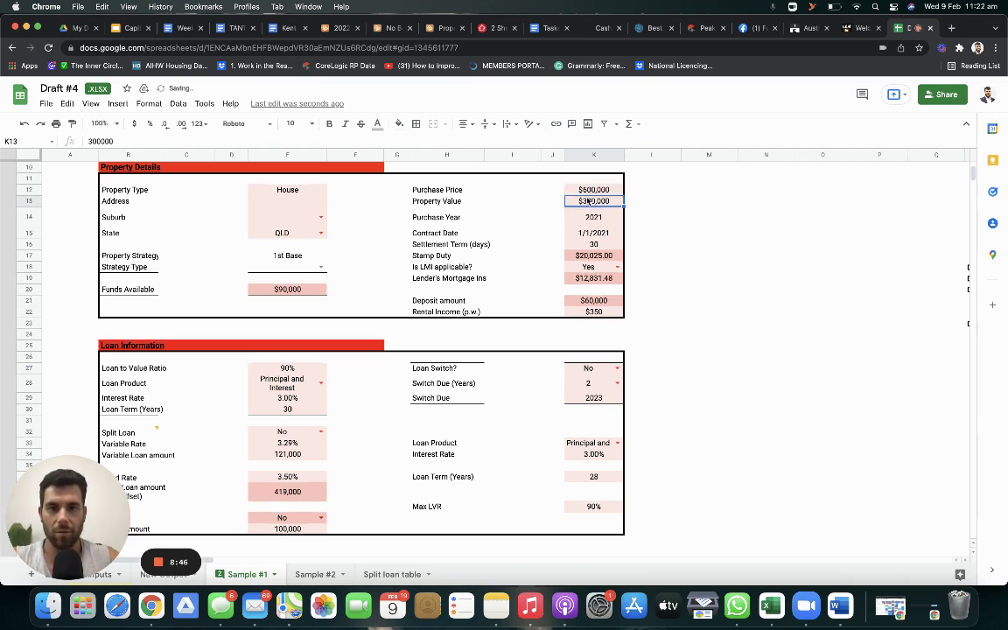
{"action": "left_click", "coordinate": [594, 311]}
{"action": "type", "text": "400"}
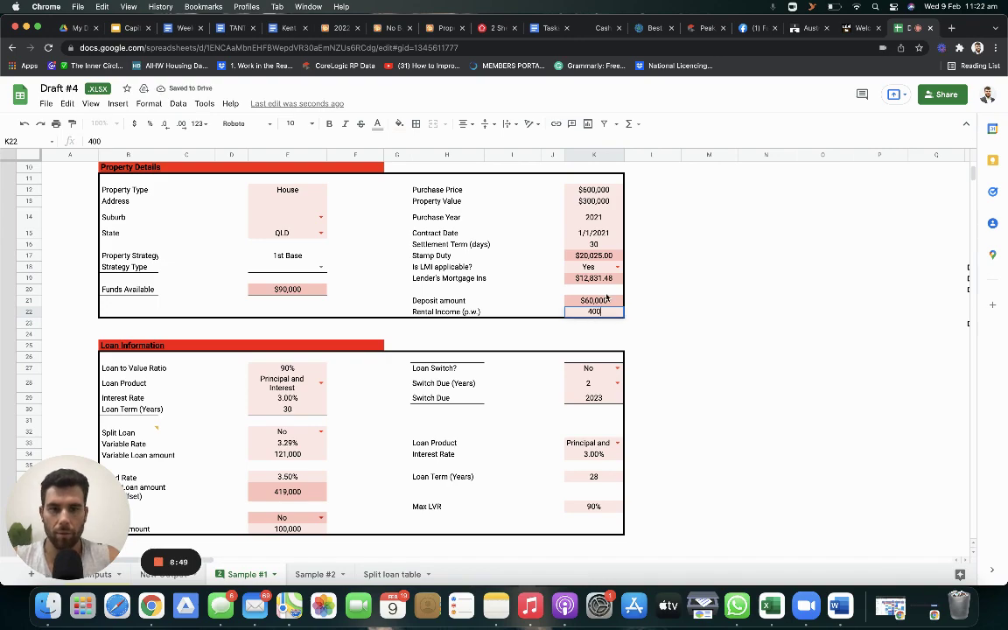
{"action": "key", "text": "Return"}
{"action": "scroll", "coordinate": [394, 360], "scroll_direction": "down", "scroll_amount": 1}
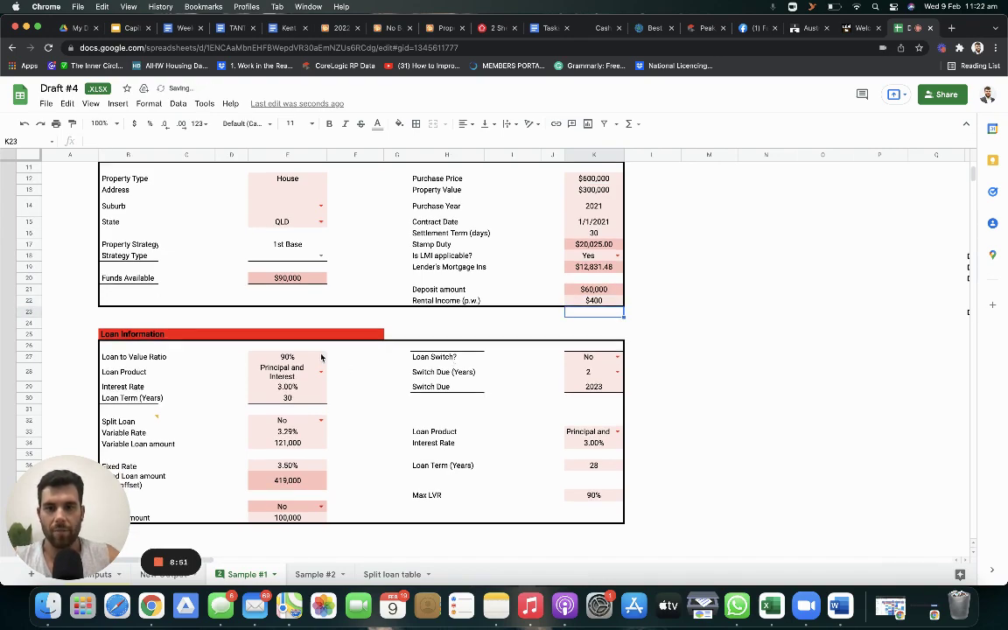
{"action": "scroll", "coordinate": [344, 411], "scroll_direction": "down", "scroll_amount": 15}
{"action": "scroll", "coordinate": [345, 411], "scroll_direction": "down", "scroll_amount": 15}
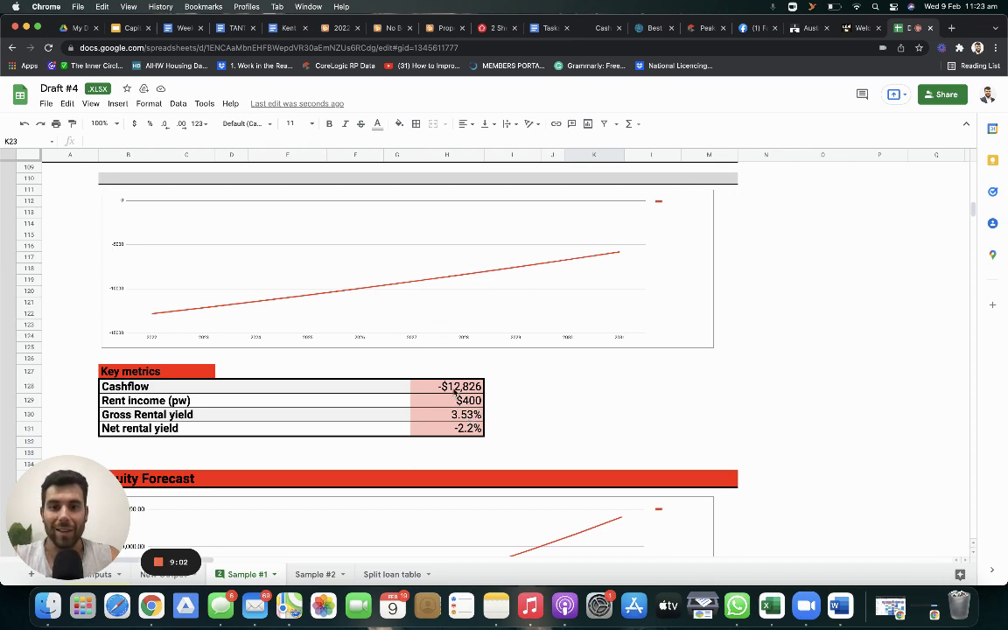
Change the loan interest rate in E29 to 4.00%.
{"action": "left_click", "coordinate": [455, 386]}
{"action": "scroll", "coordinate": [453, 390], "scroll_direction": "up", "scroll_amount": 20}
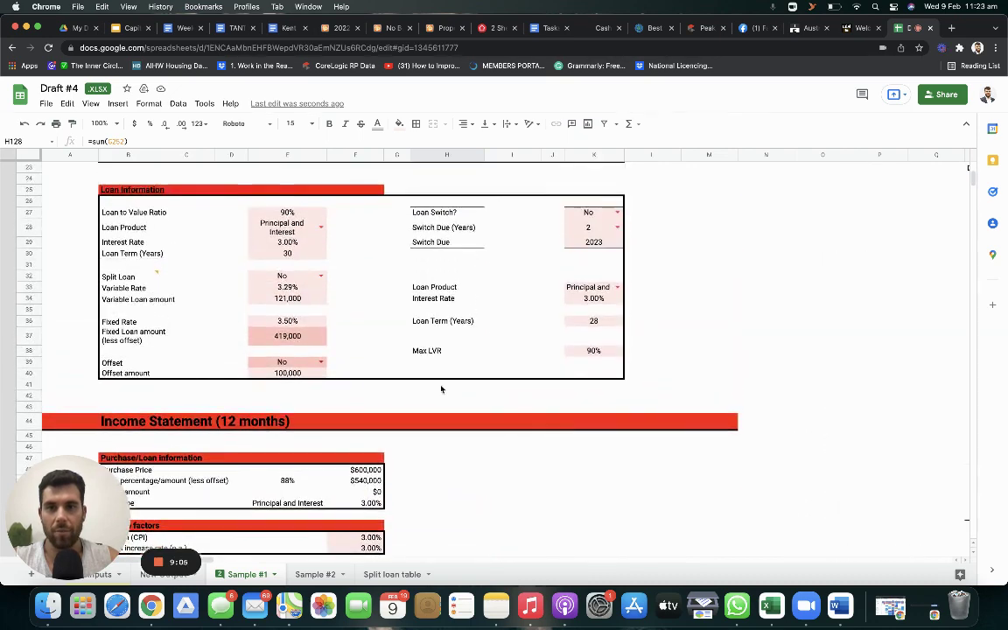
{"action": "left_click", "coordinate": [291, 244]}
{"action": "type", "text": "4"}
{"action": "key", "text": "Return"}
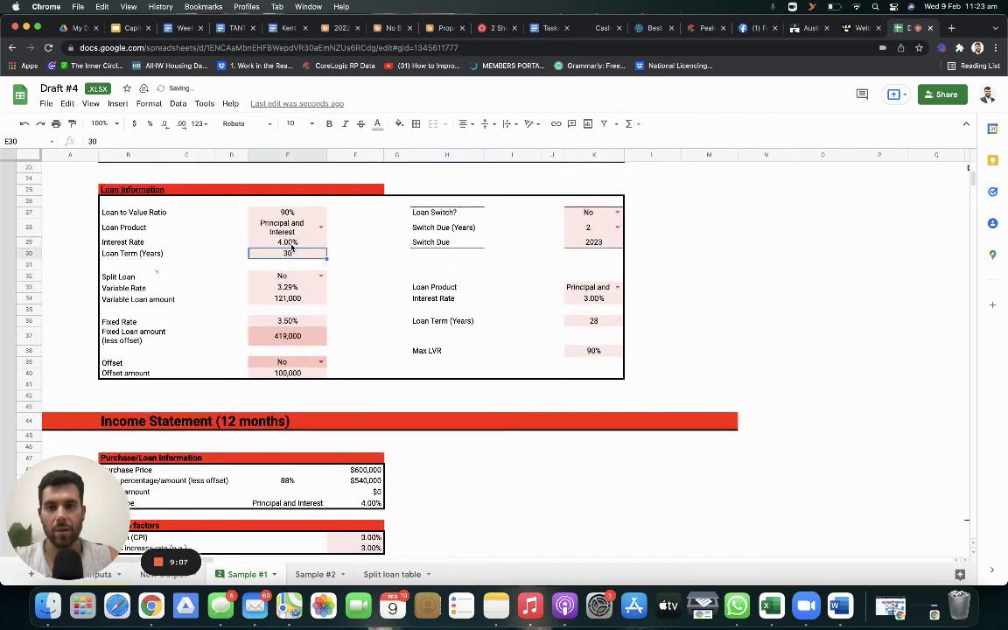
{"action": "scroll", "coordinate": [416, 380], "scroll_direction": "up", "scroll_amount": 5}
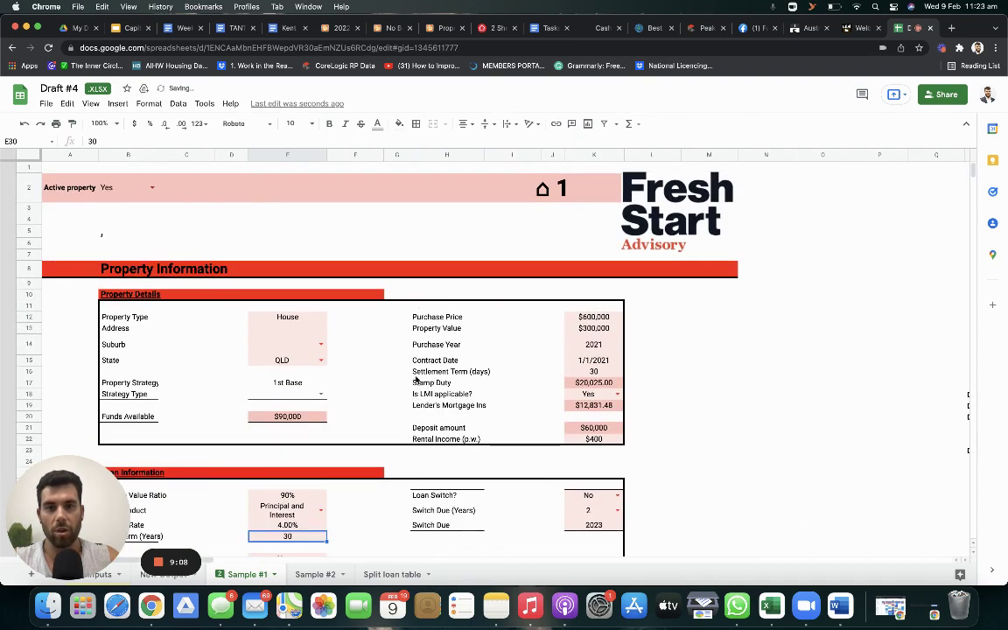
Check the property value and purchase price, then the -$16,418 Key metrics cashflow.
{"action": "left_click", "coordinate": [592, 329]}
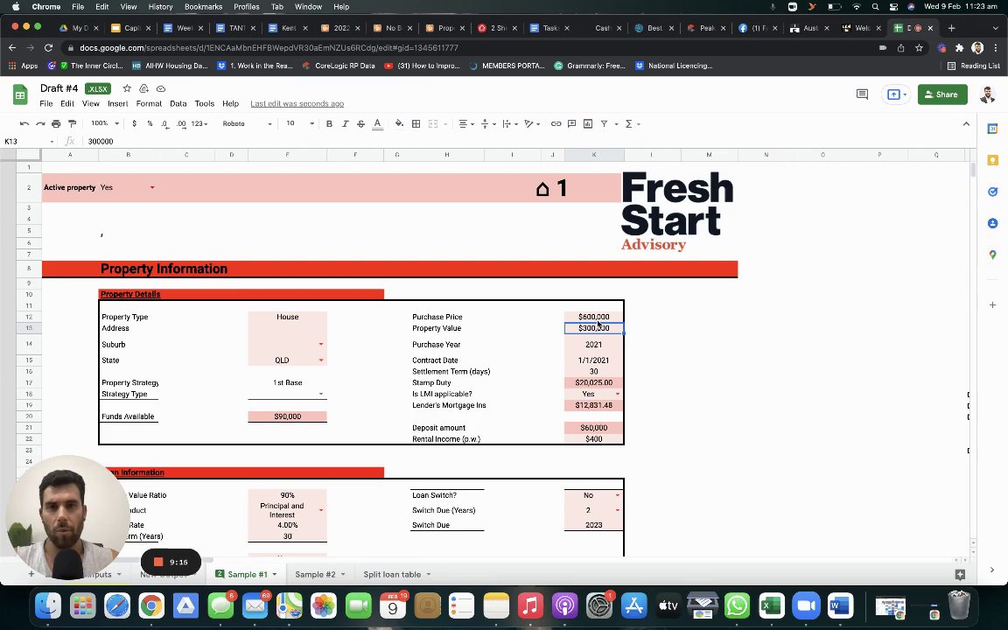
{"action": "left_click", "coordinate": [592, 318]}
{"action": "scroll", "coordinate": [590, 321], "scroll_direction": "down", "scroll_amount": 20}
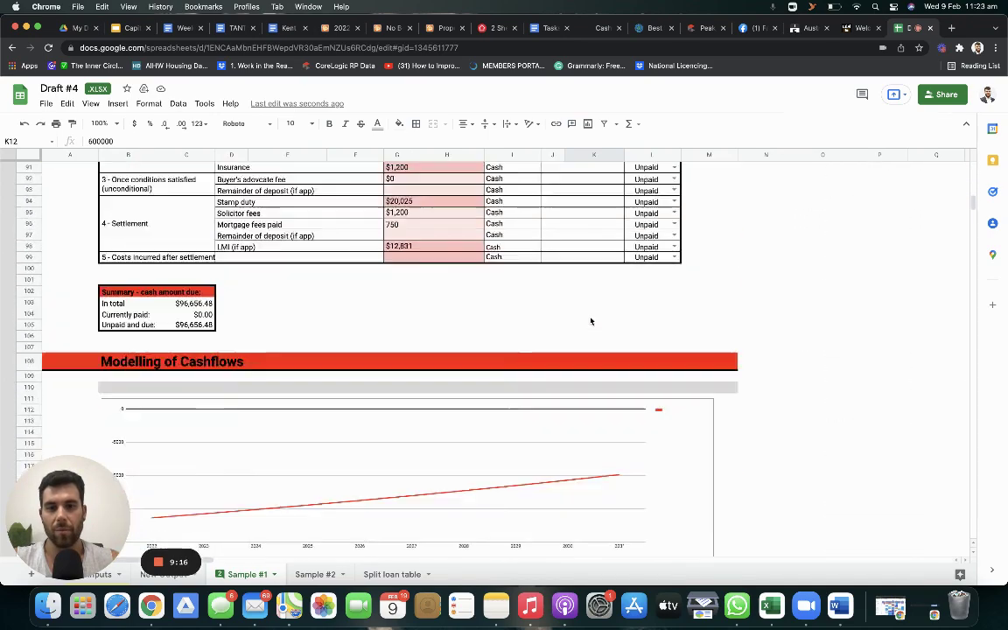
{"action": "scroll", "coordinate": [591, 321], "scroll_direction": "down", "scroll_amount": 15}
{"action": "scroll", "coordinate": [590, 321], "scroll_direction": "up", "scroll_amount": 6}
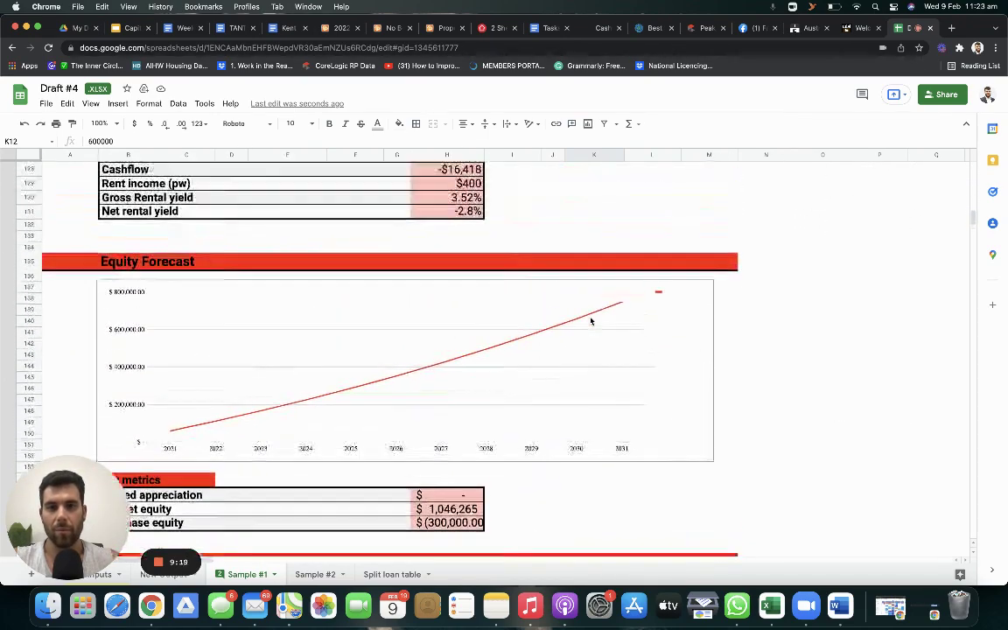
{"action": "scroll", "coordinate": [591, 322], "scroll_direction": "up", "scroll_amount": 1}
{"action": "left_click", "coordinate": [453, 195]}
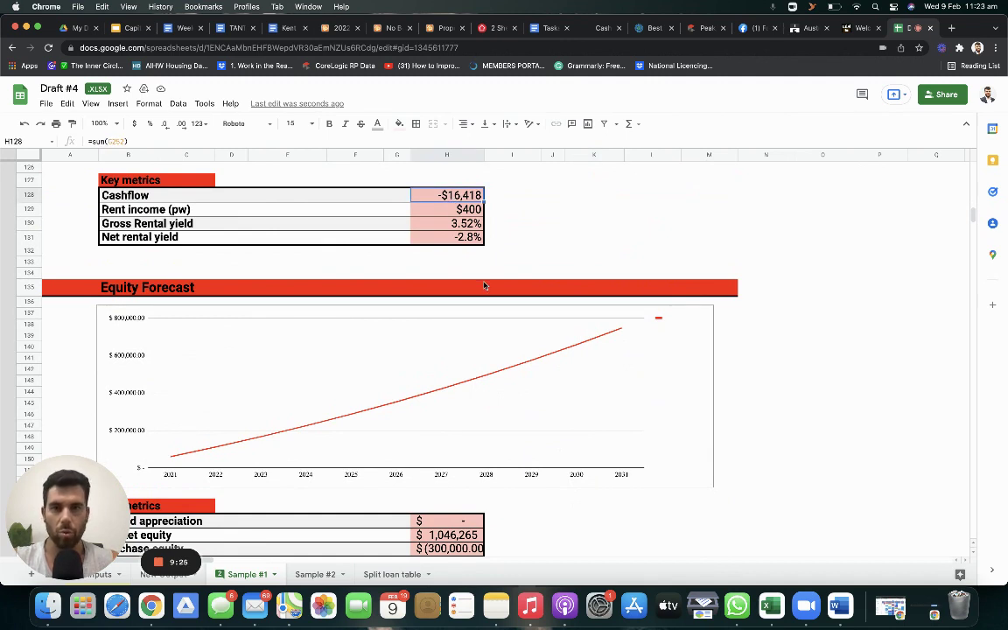
{"action": "scroll", "coordinate": [484, 285], "scroll_direction": "down", "scroll_amount": 20}
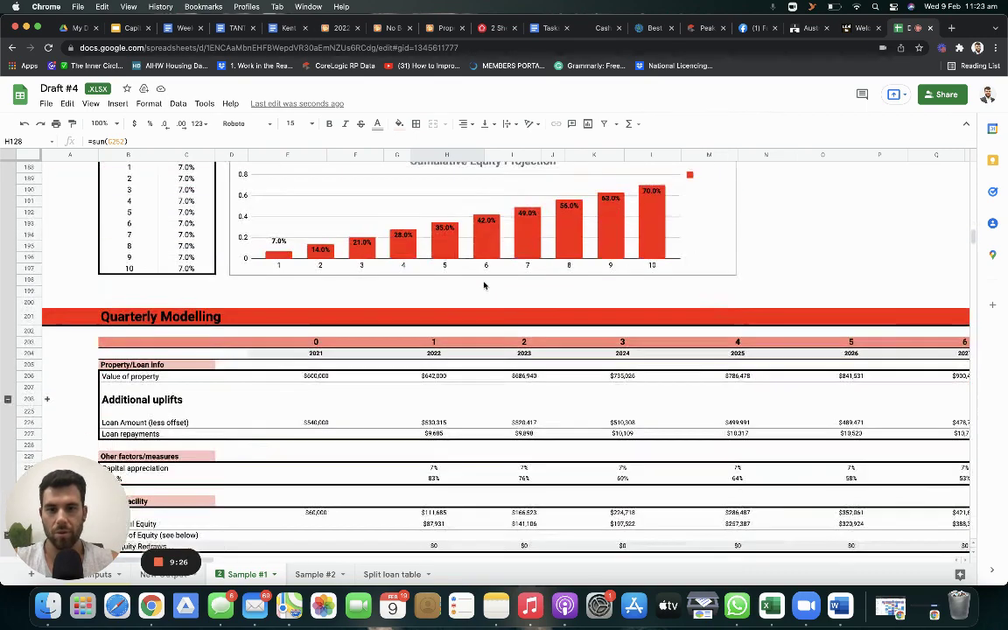
{"action": "scroll", "coordinate": [435, 412], "scroll_direction": "down", "scroll_amount": 10}
{"action": "left_click", "coordinate": [436, 408]}
{"action": "key", "text": "Right"}
{"action": "key", "text": "Right"}
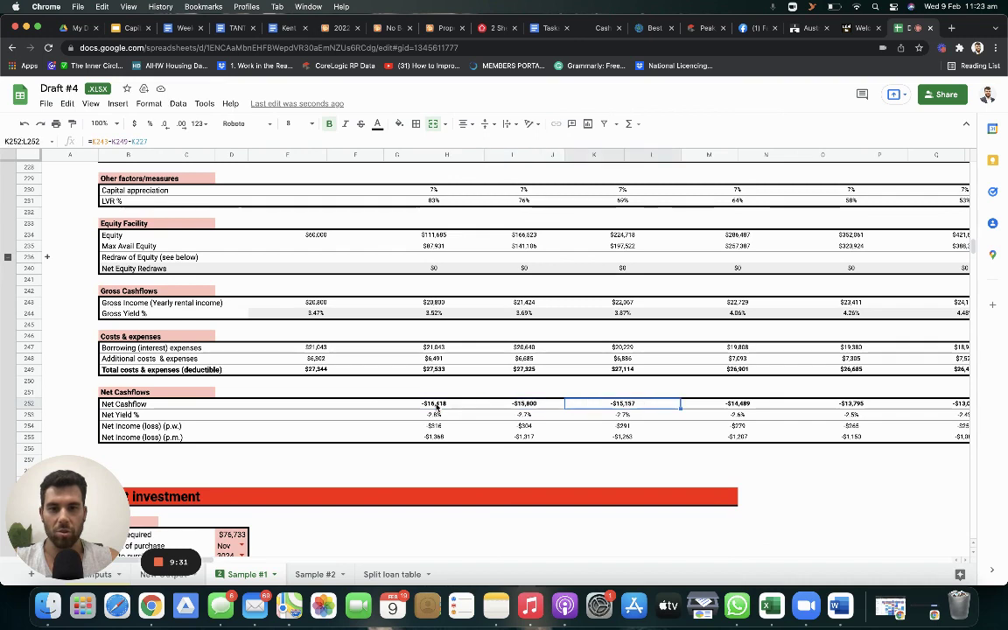
{"action": "key", "text": "Left"}
{"action": "key", "text": "Left"}
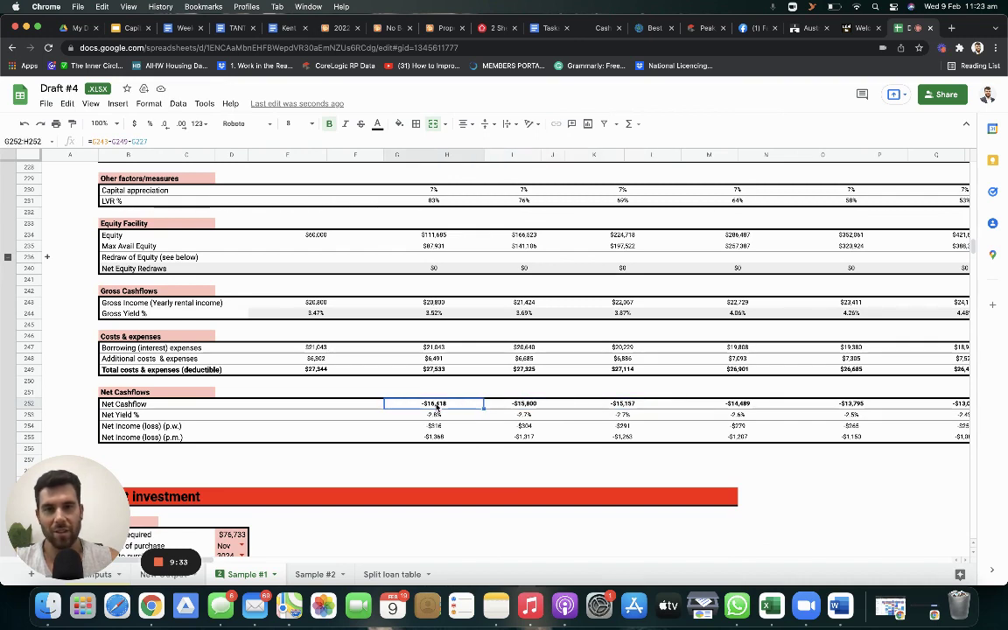
{"action": "key", "text": "Right"}
{"action": "key", "text": "Right"}
{"action": "key", "text": "Right"}
{"action": "key", "text": "Right"}
{"action": "key", "text": "Right"}
{"action": "key", "text": "Right"}
{"action": "key", "text": "Right"}
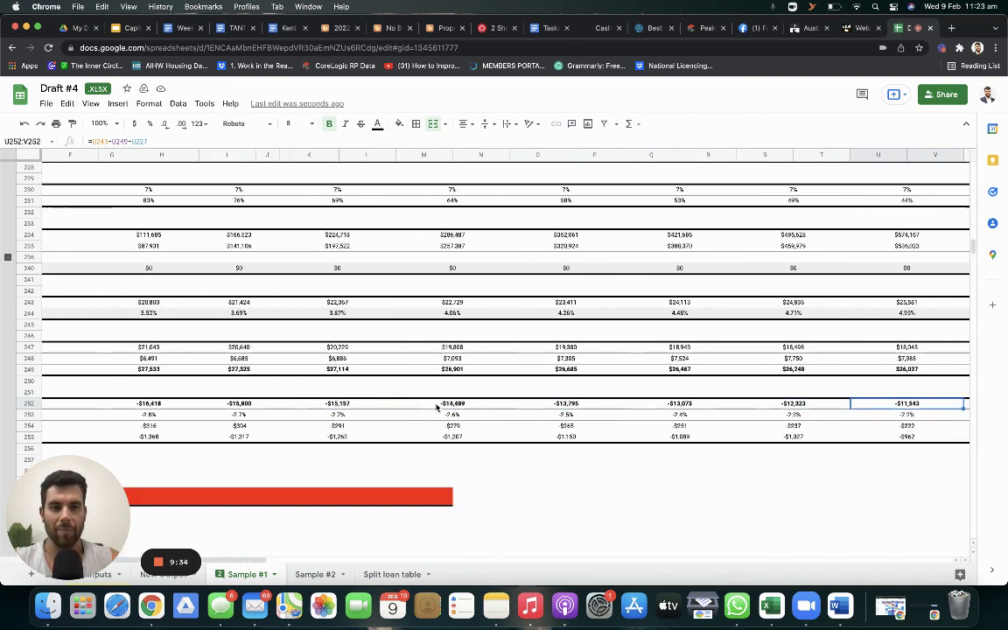
{"action": "key", "text": "Right"}
{"action": "key", "text": "Right"}
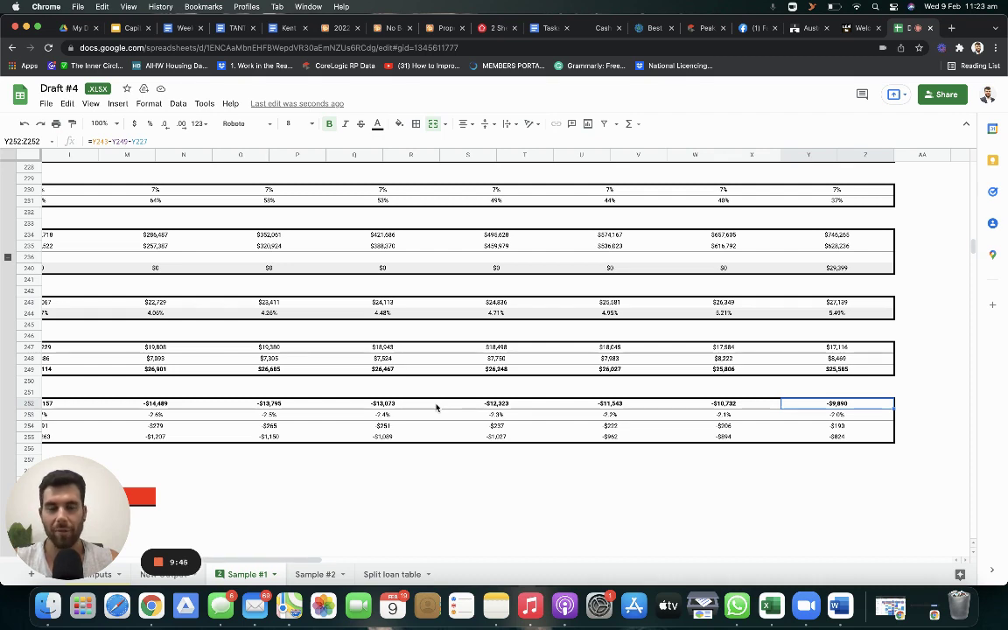
{"action": "scroll", "coordinate": [437, 407], "scroll_direction": "up", "scroll_amount": 10}
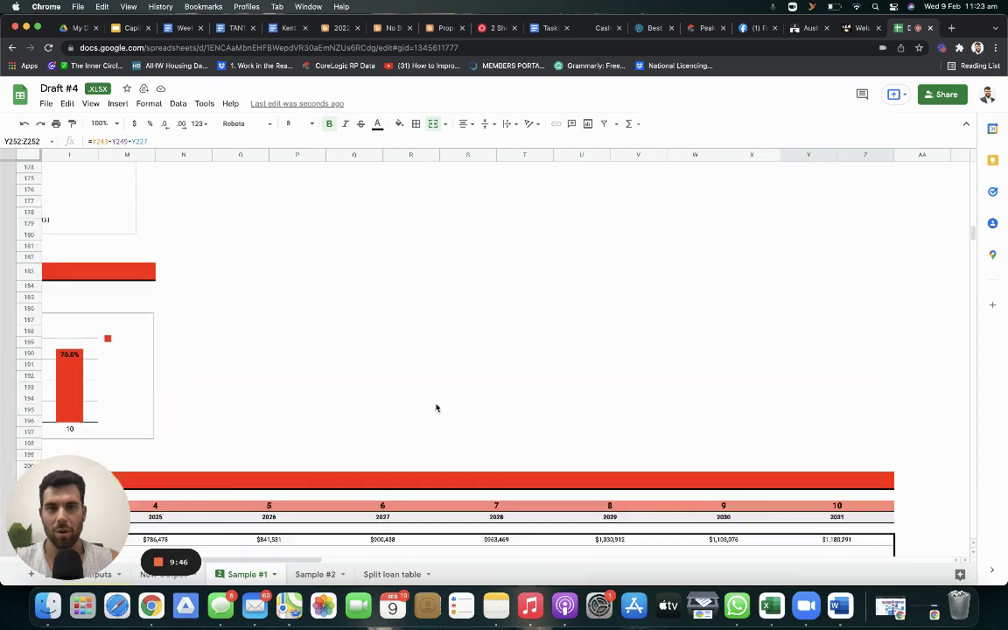
{"action": "scroll", "coordinate": [437, 406], "scroll_direction": "up", "scroll_amount": 15}
{"action": "scroll", "coordinate": [437, 407], "scroll_direction": "left", "scroll_amount": 3}
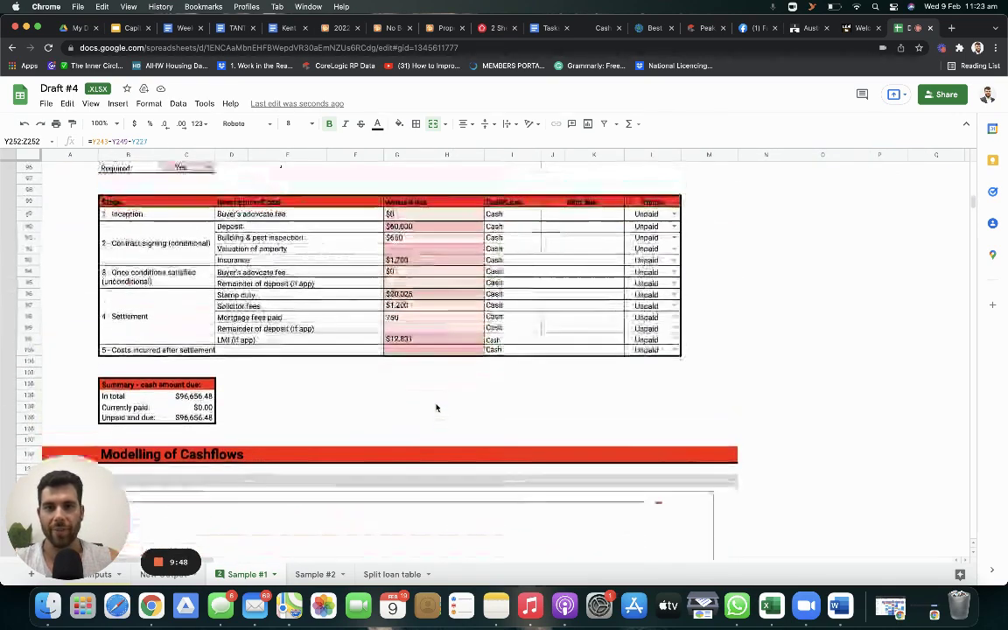
{"action": "scroll", "coordinate": [436, 407], "scroll_direction": "up", "scroll_amount": 20}
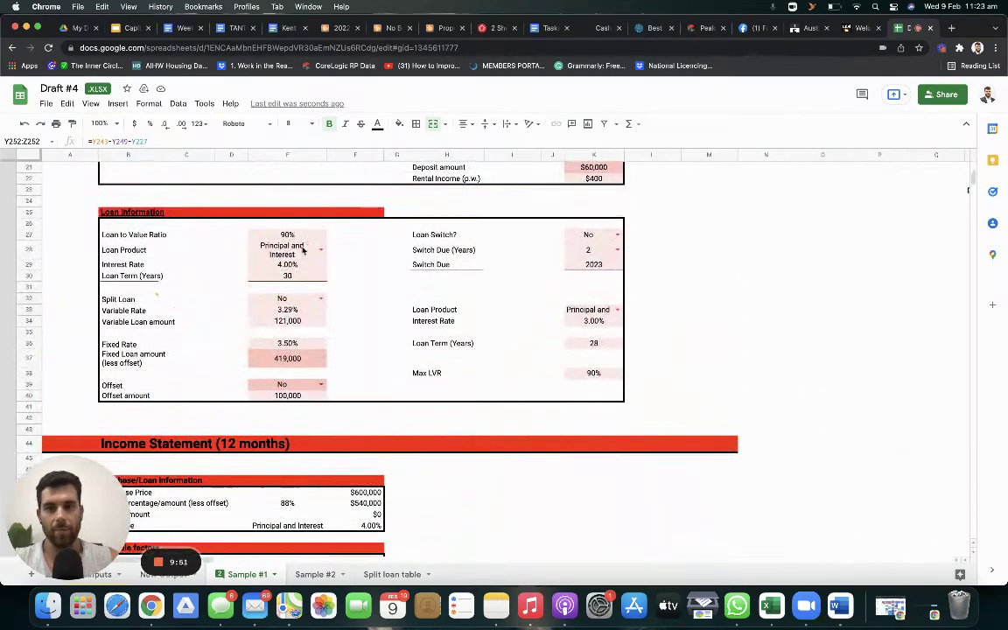
Set the interest rate in E29 to 5.00% and check cashflow drops to -$20,255.
{"action": "left_click", "coordinate": [304, 249]}
{"action": "left_click", "coordinate": [294, 263]}
{"action": "type", "text": "5"}
{"action": "key", "text": "Return"}
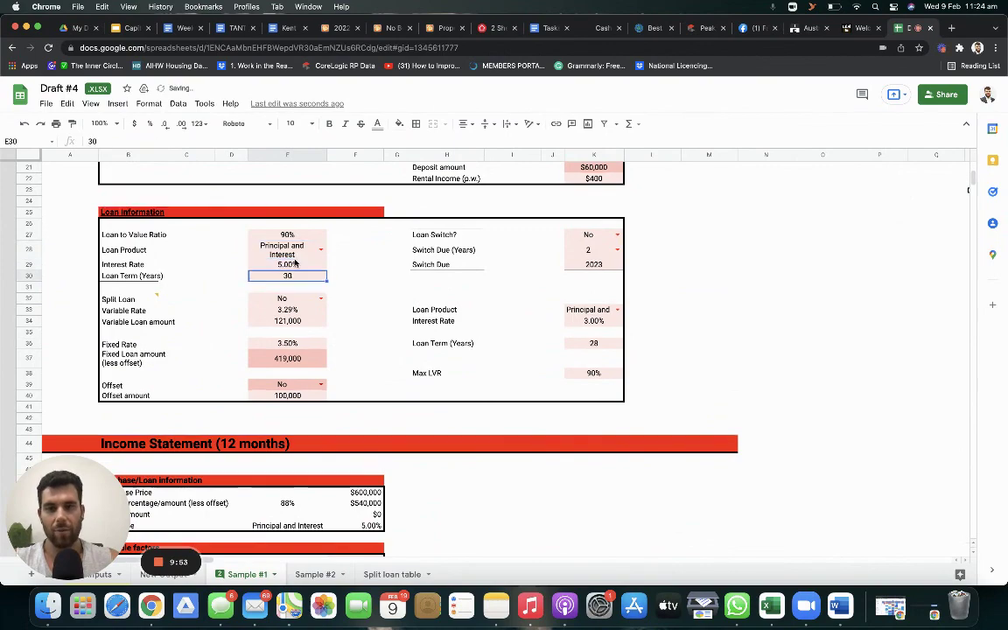
{"action": "scroll", "coordinate": [295, 263], "scroll_direction": "down", "scroll_amount": 20}
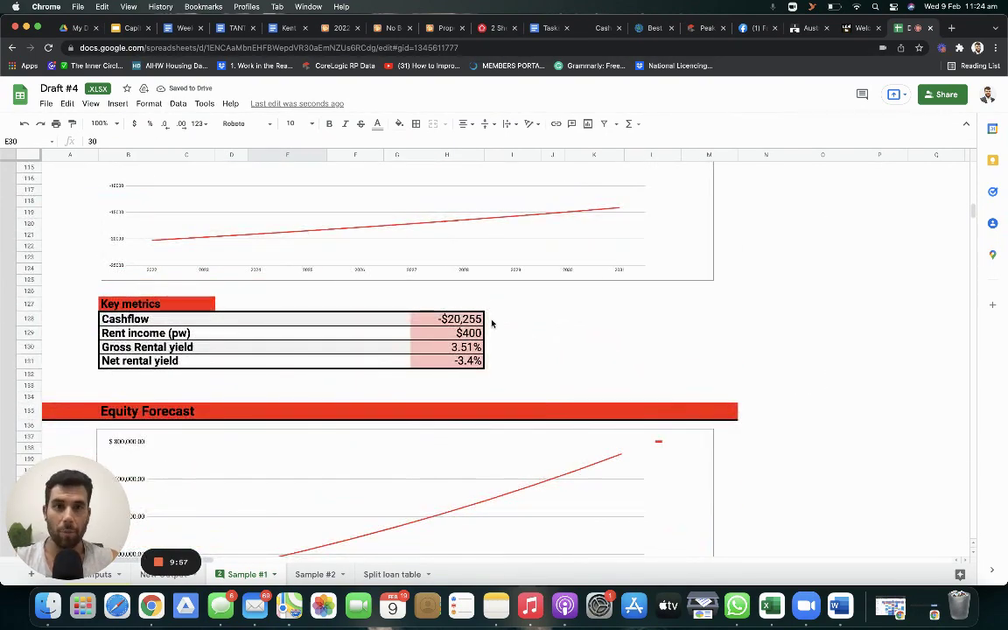
{"action": "left_click", "coordinate": [459, 320]}
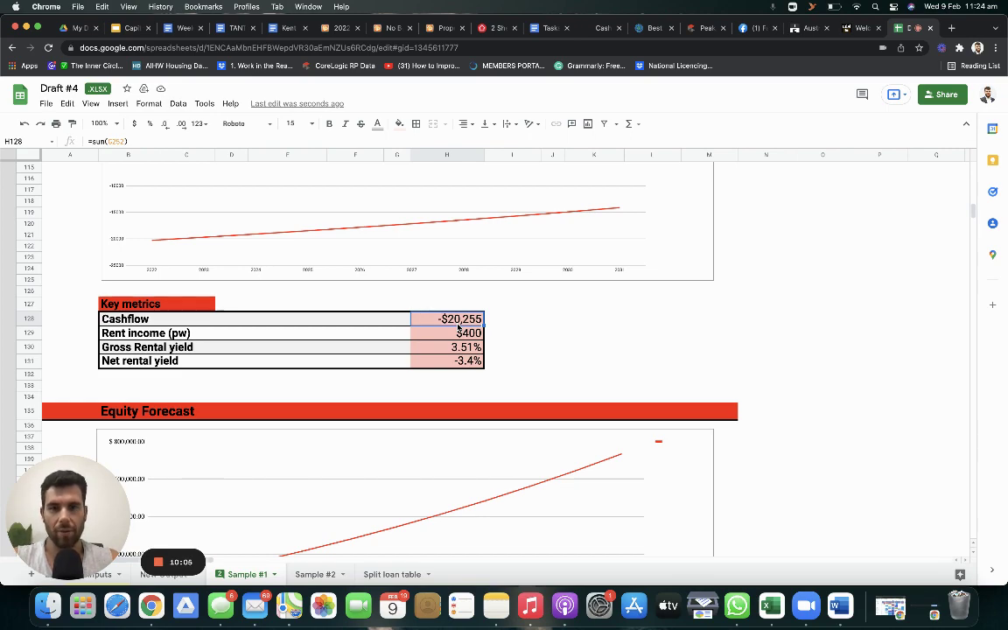
{"action": "scroll", "coordinate": [459, 325], "scroll_direction": "up", "scroll_amount": 15}
{"action": "scroll", "coordinate": [464, 324], "scroll_direction": "up", "scroll_amount": 5}
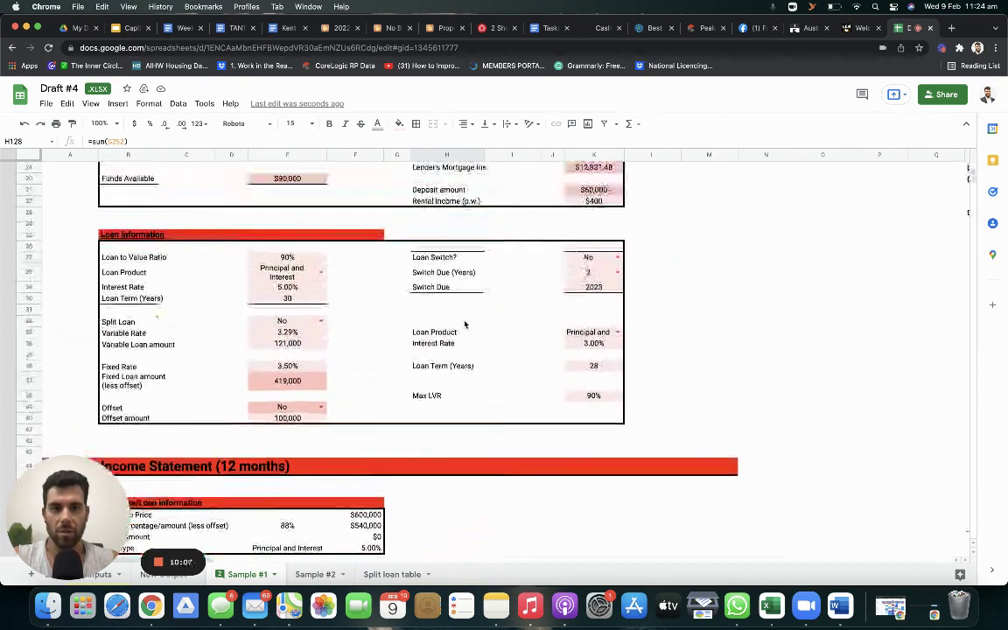
{"action": "left_click", "coordinate": [588, 308]}
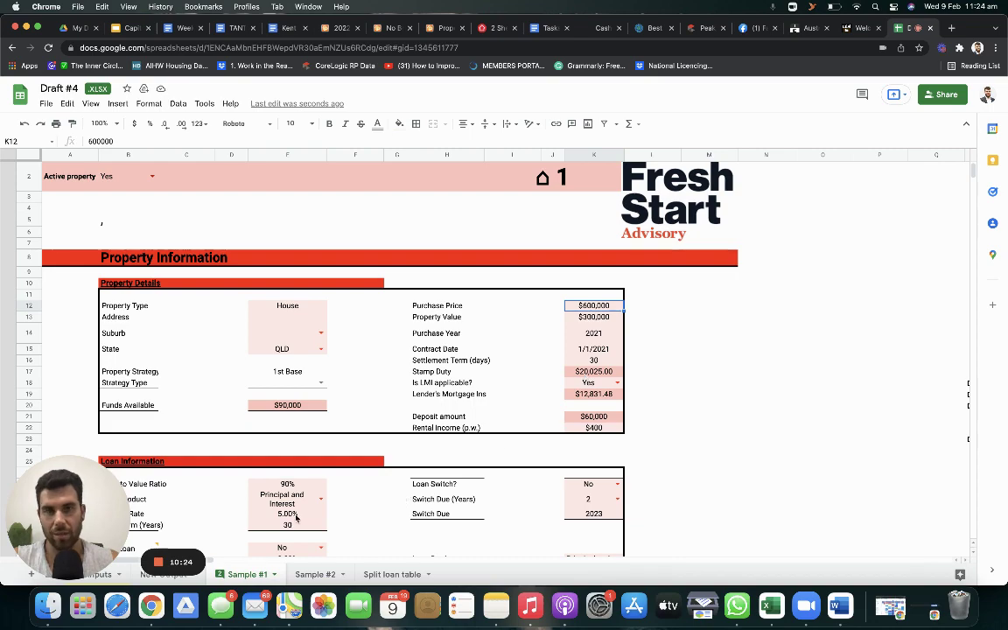
{"action": "scroll", "coordinate": [384, 426], "scroll_direction": "down", "scroll_amount": 10}
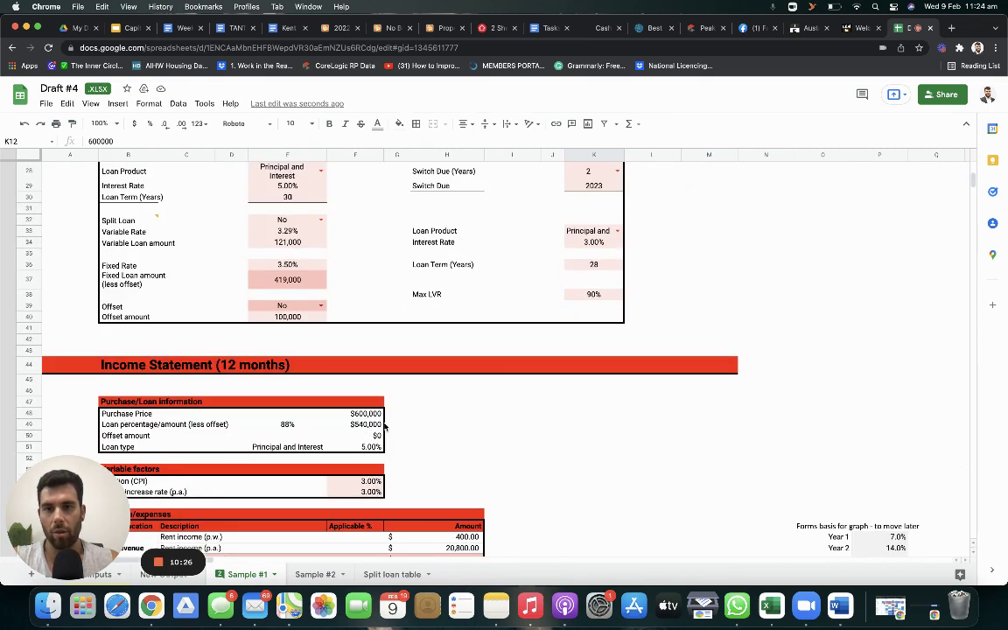
{"action": "scroll", "coordinate": [383, 425], "scroll_direction": "up", "scroll_amount": 6}
{"action": "scroll", "coordinate": [383, 426], "scroll_direction": "up", "scroll_amount": 1}
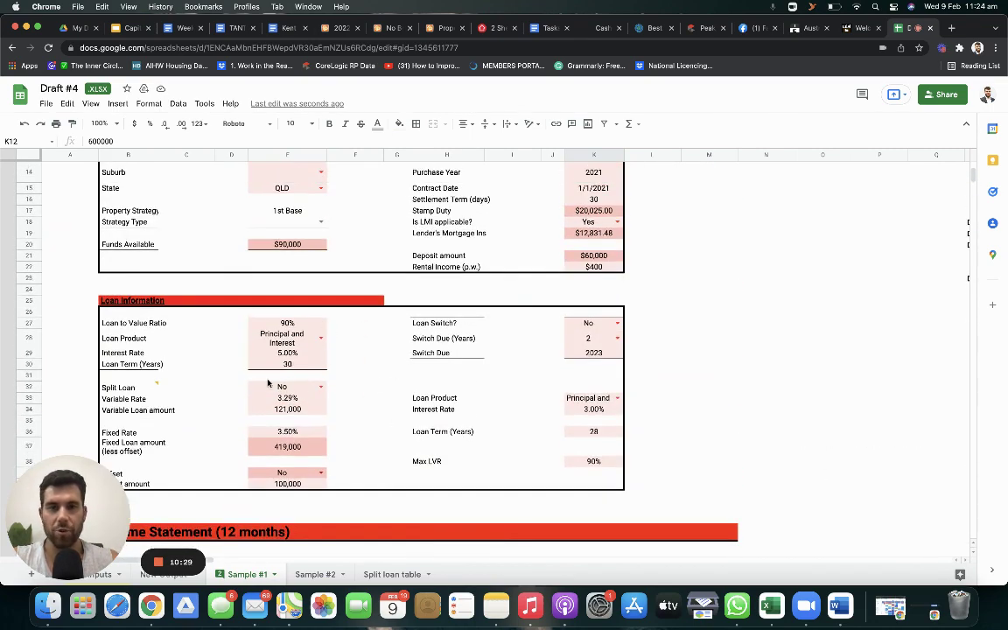
{"action": "scroll", "coordinate": [322, 390], "scroll_direction": "down", "scroll_amount": 2}
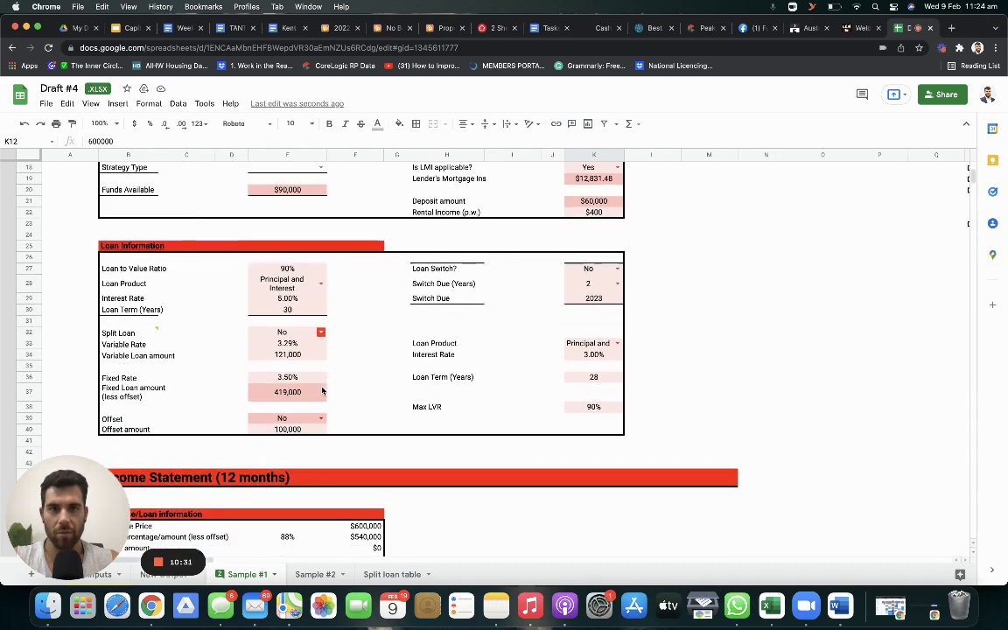
{"action": "scroll", "coordinate": [322, 390], "scroll_direction": "down", "scroll_amount": 1}
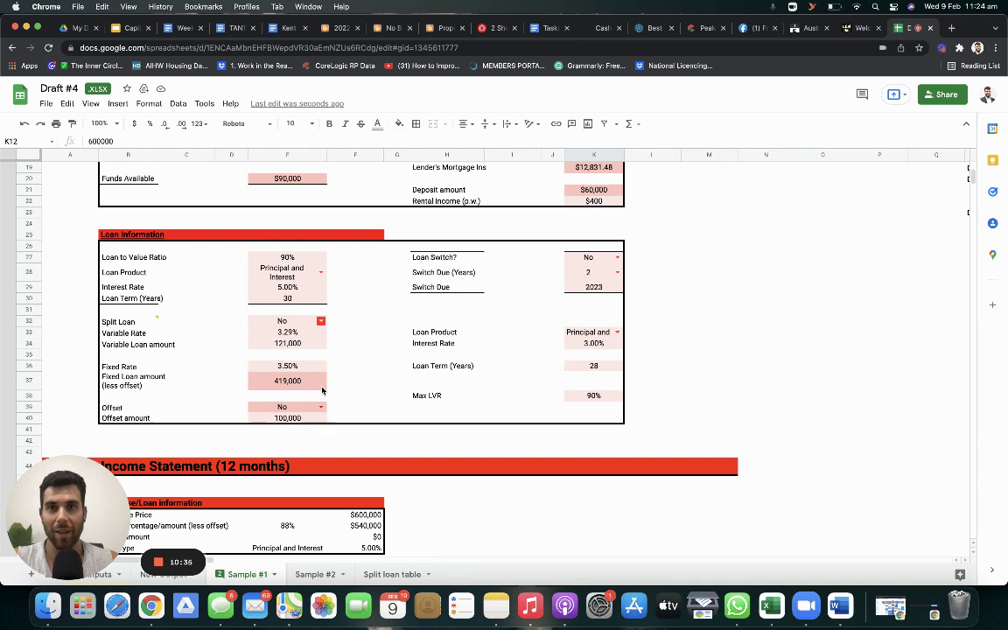
{"action": "left_click", "coordinate": [287, 259]}
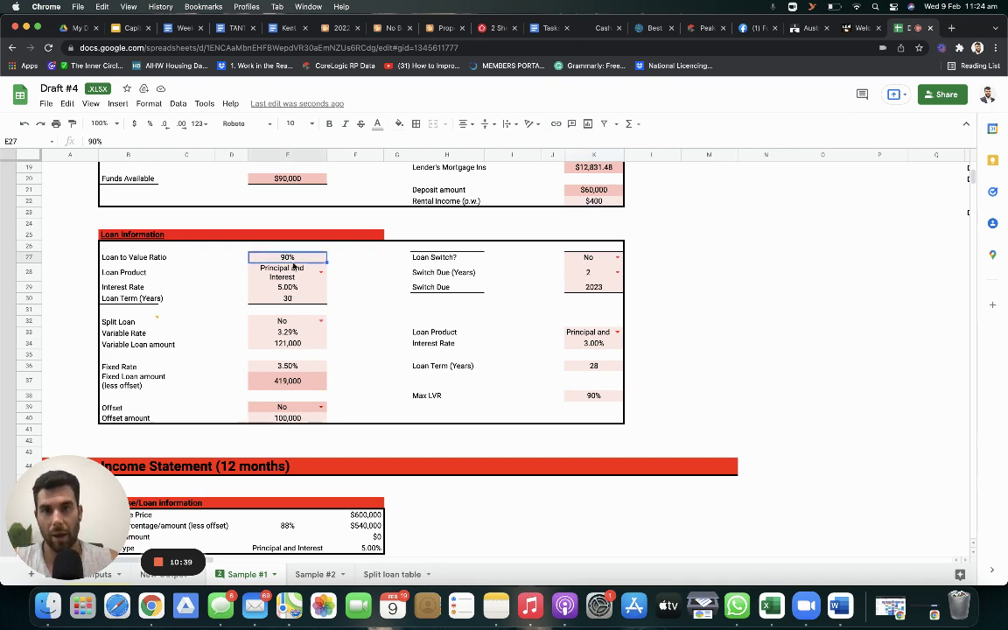
{"action": "scroll", "coordinate": [294, 266], "scroll_direction": "down", "scroll_amount": 5}
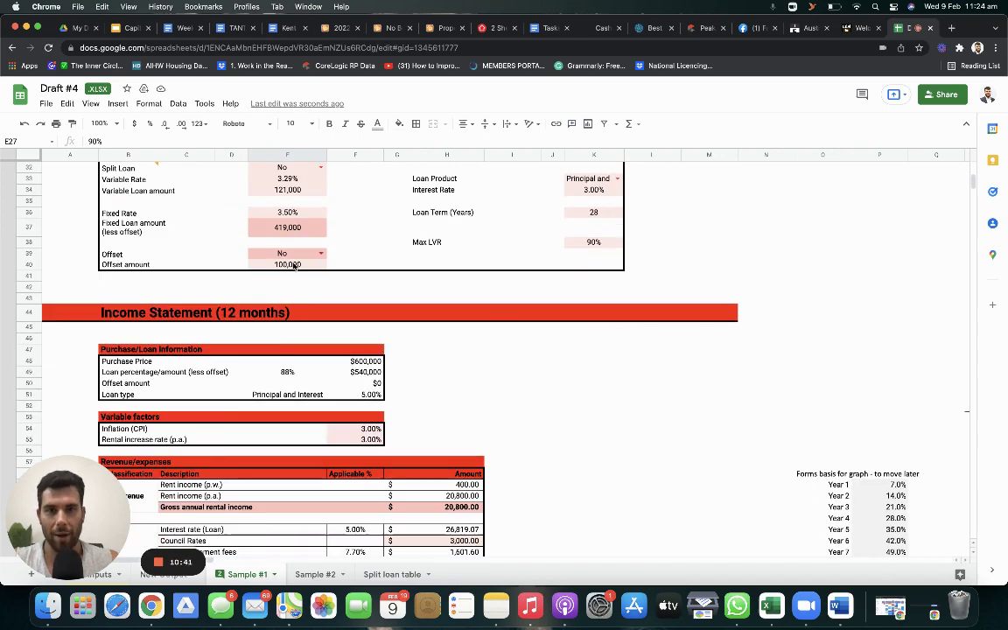
{"action": "scroll", "coordinate": [294, 266], "scroll_direction": "up", "scroll_amount": 2}
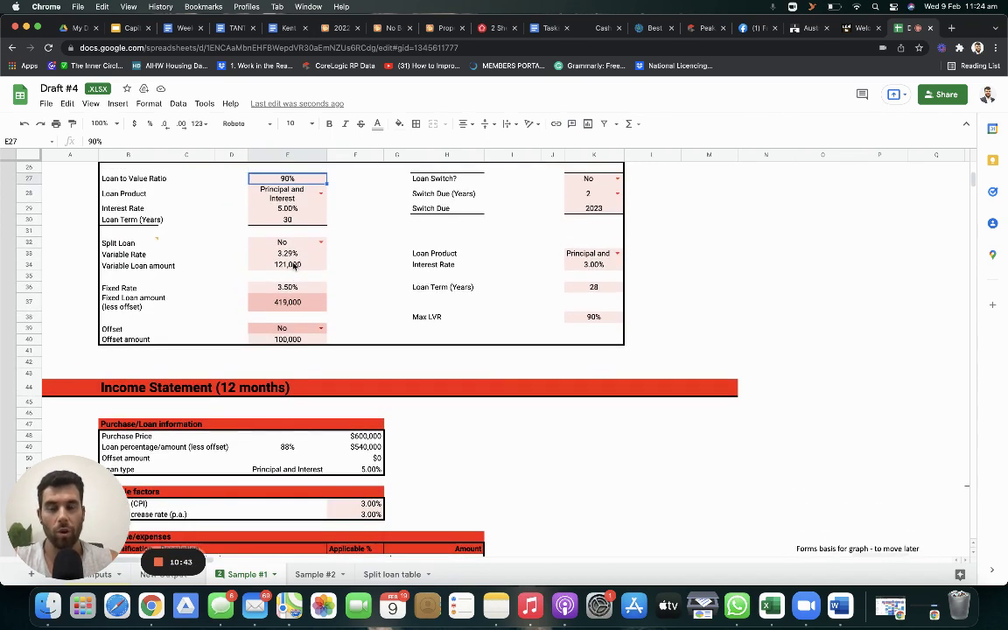